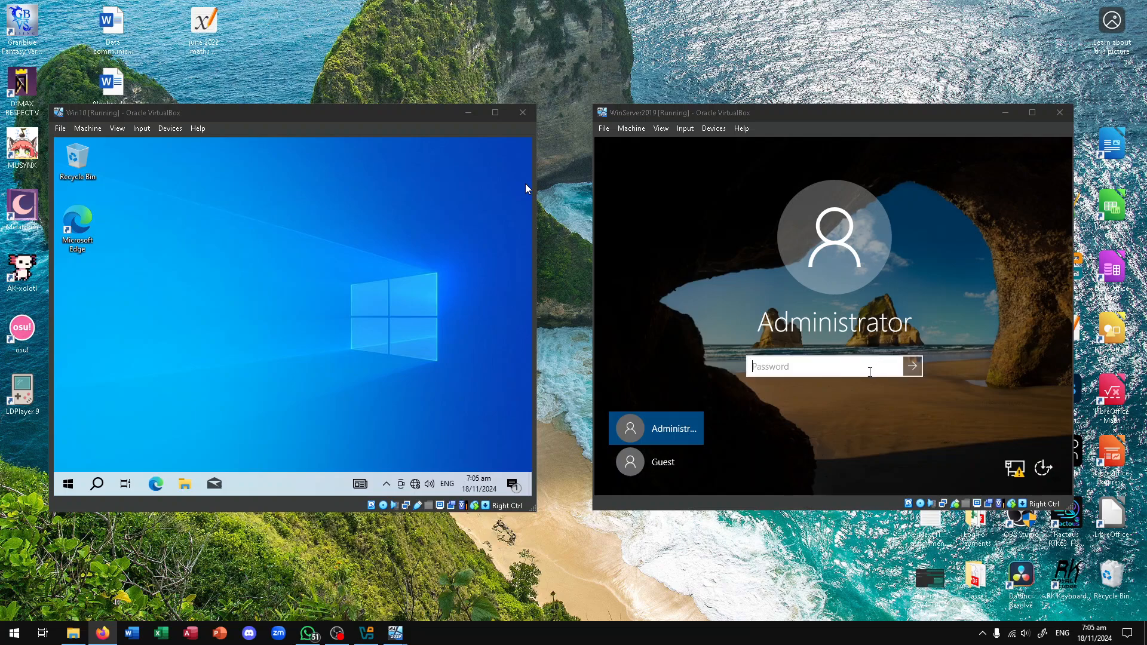
Enter the Administrator password on the WinServer2019 sign-in screen and dismiss the incorrect-password error
click(848, 371)
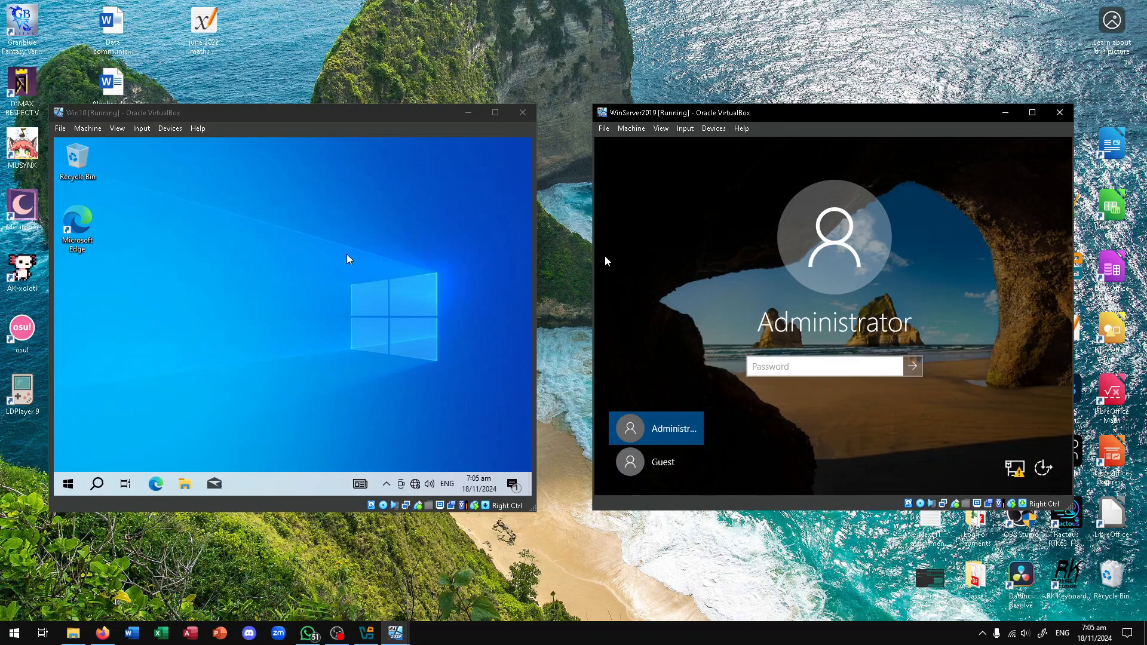
click(278, 253)
drag(253, 180, 372, 323)
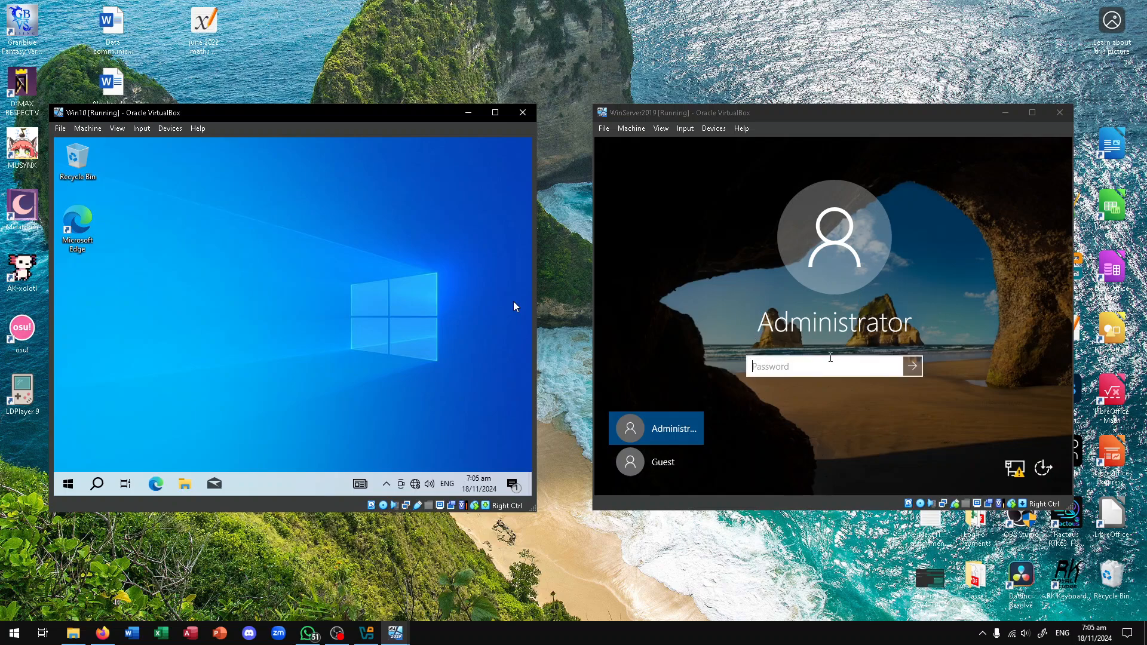
click(797, 362)
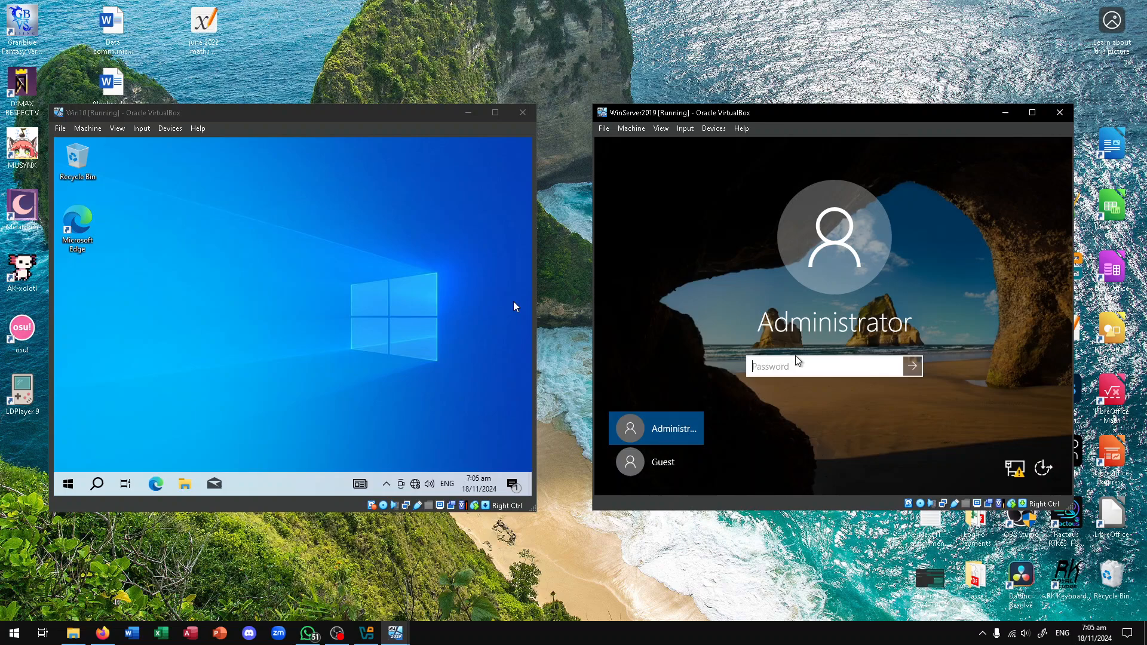
text(********)
key(Return)
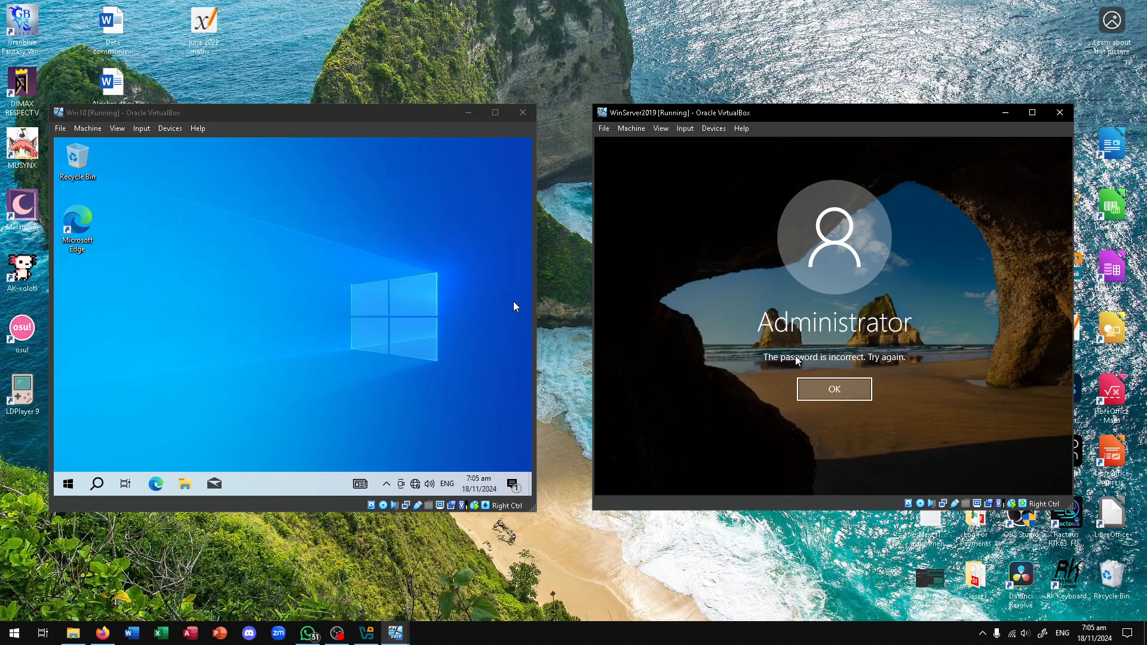
click(846, 388)
Re-enter the Administrator password with Caps Lock toggled to sign in
text(*)
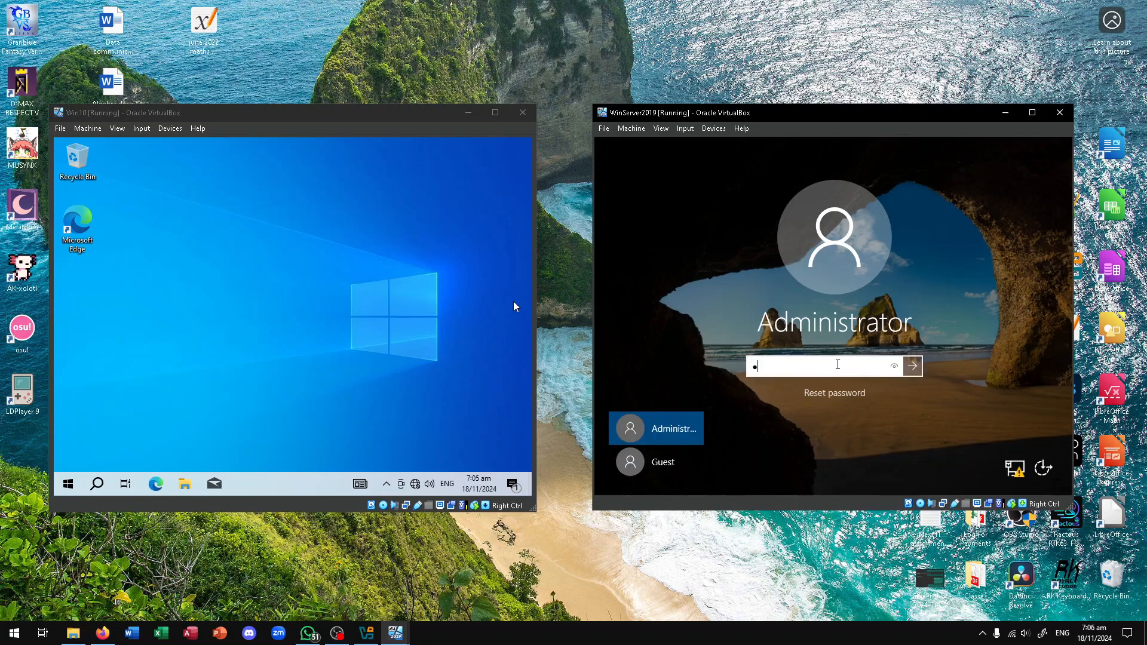
key(Caps_Lock)
key(Caps_Lock)
text(*******)
key(Return)
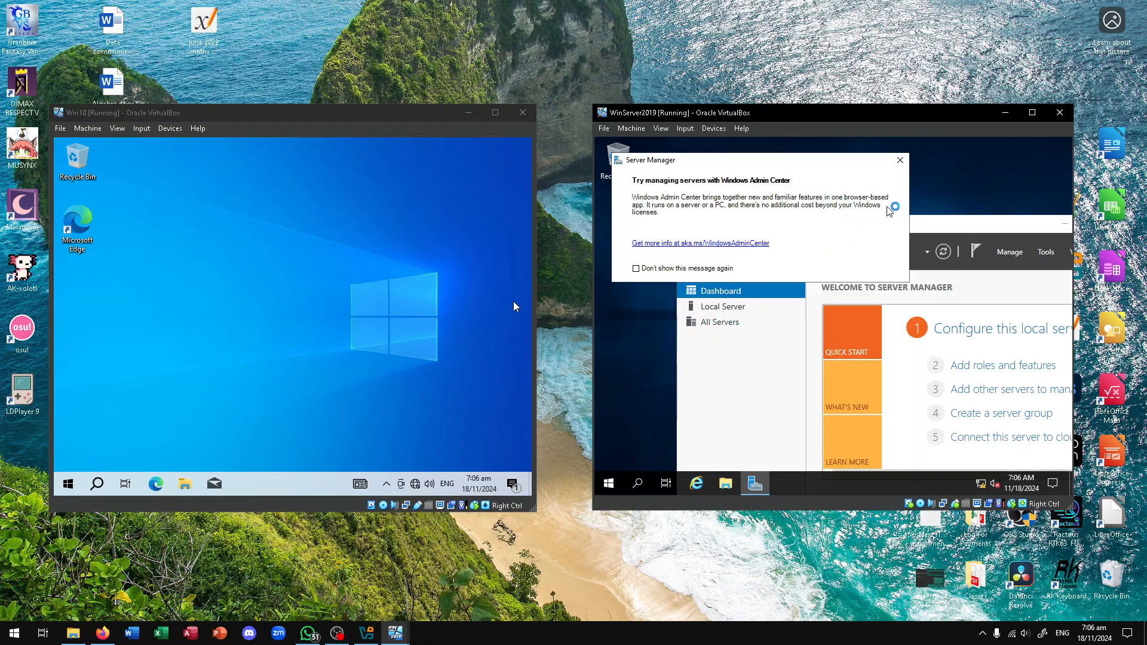
Close the Windows Admin Center notice and return to the Server Manager Dashboard
click(900, 162)
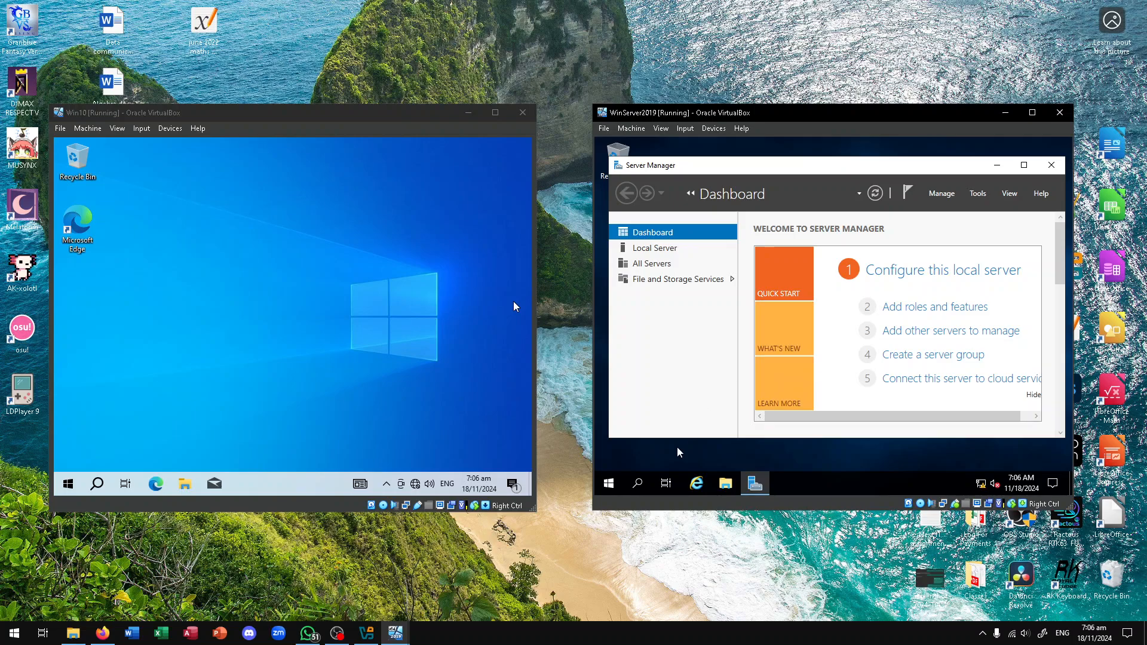
click(611, 485)
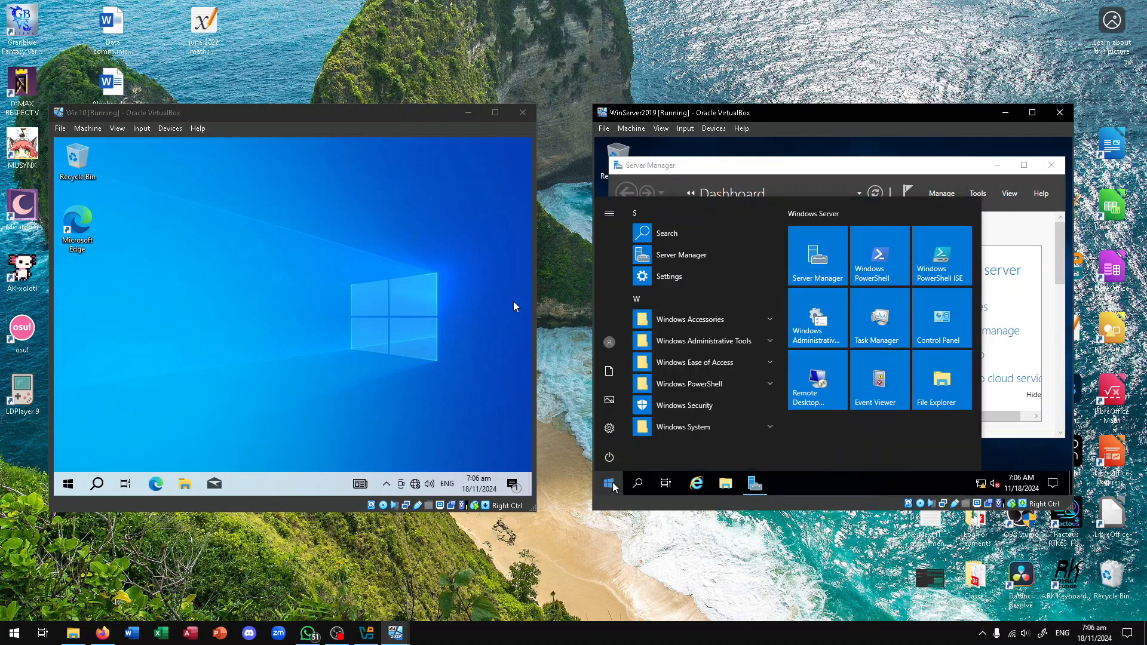
text(server)
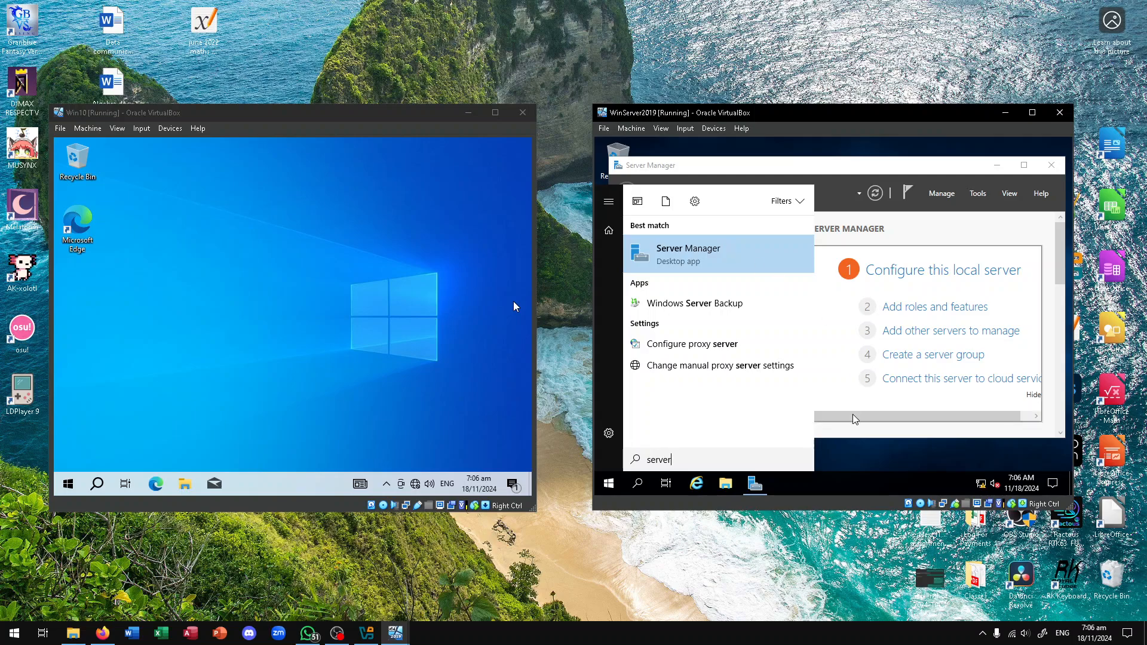
click(876, 447)
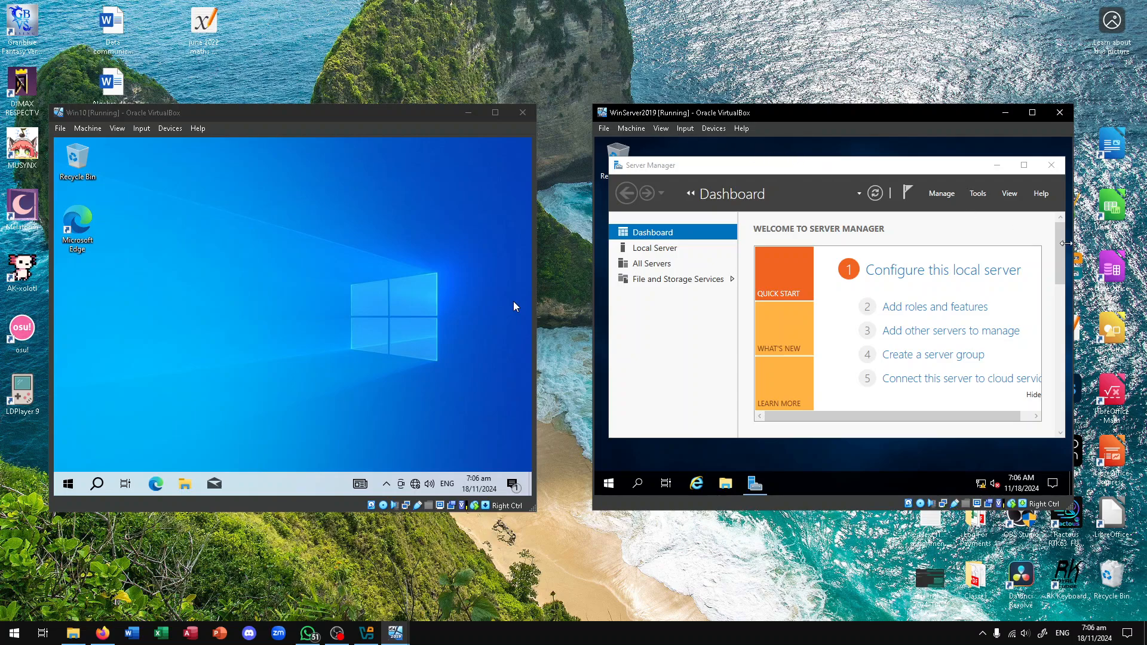
key(alt+Tab)
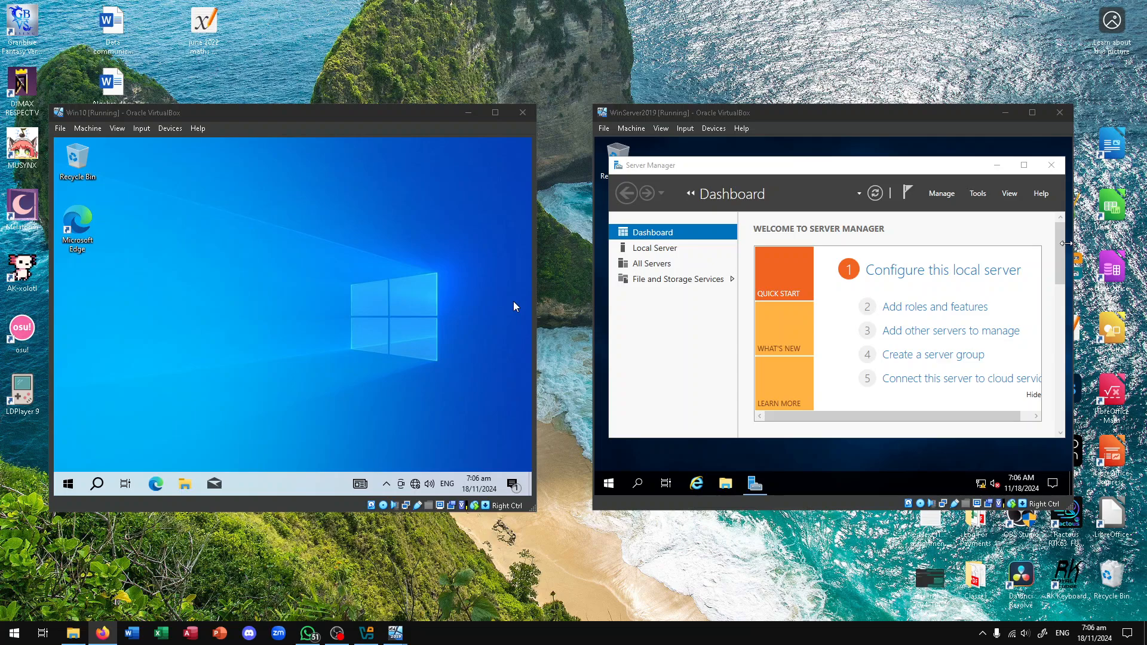
Launch Add Roles and Features with role-based installation and reach destination server selection for WinSer19
click(951, 307)
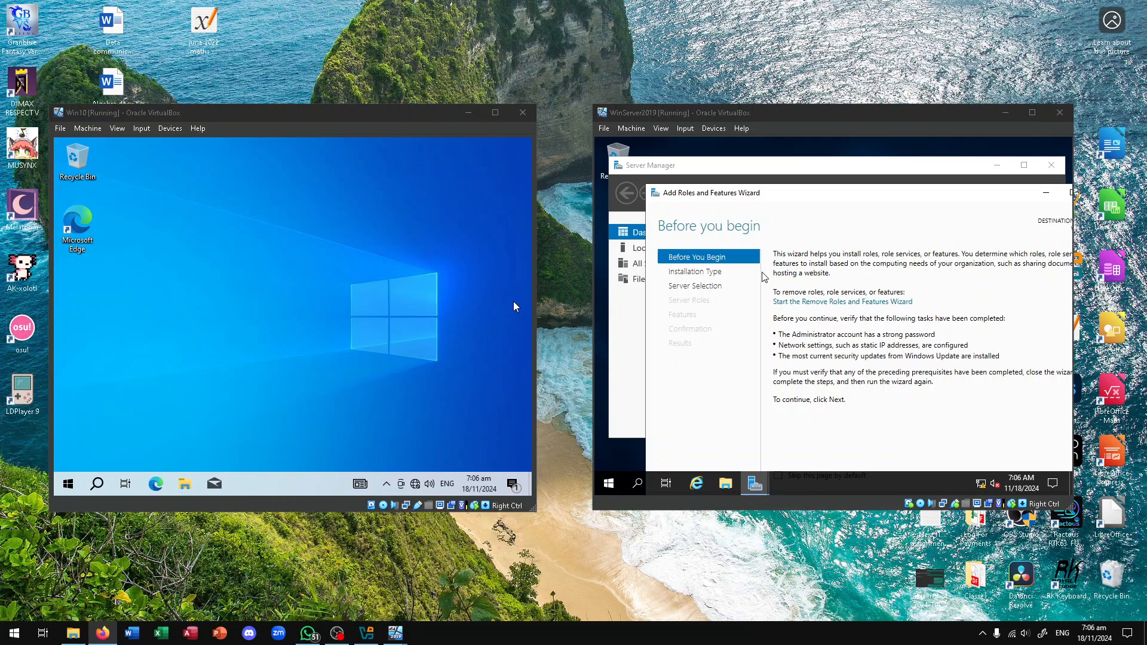
click(825, 202)
drag(824, 196, 844, 162)
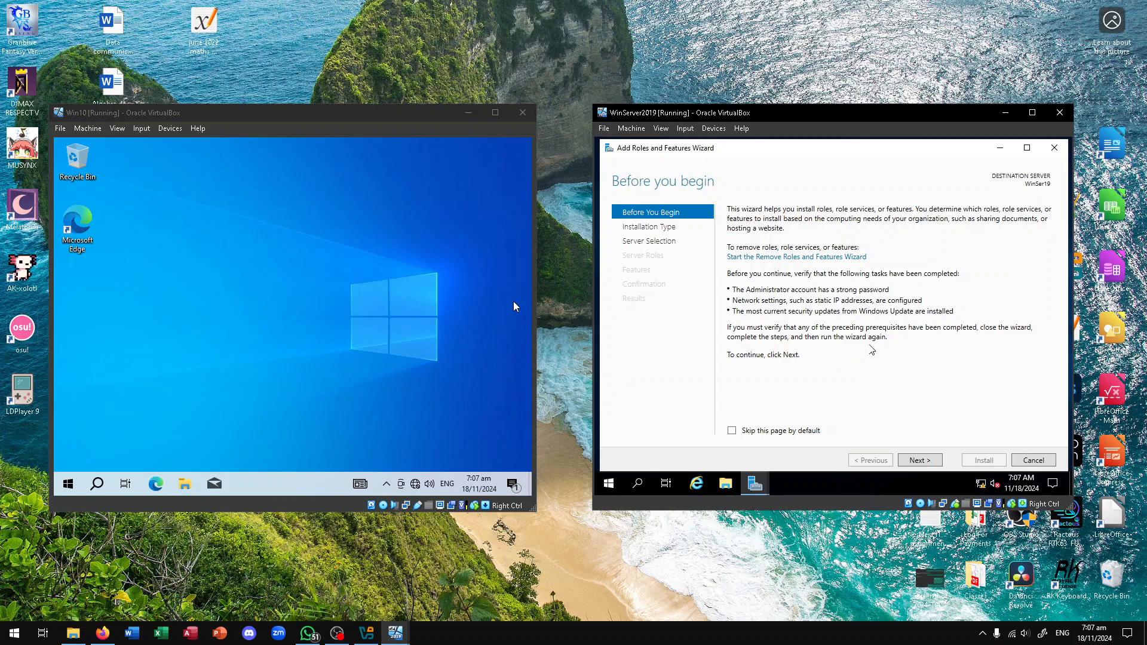
click(929, 461)
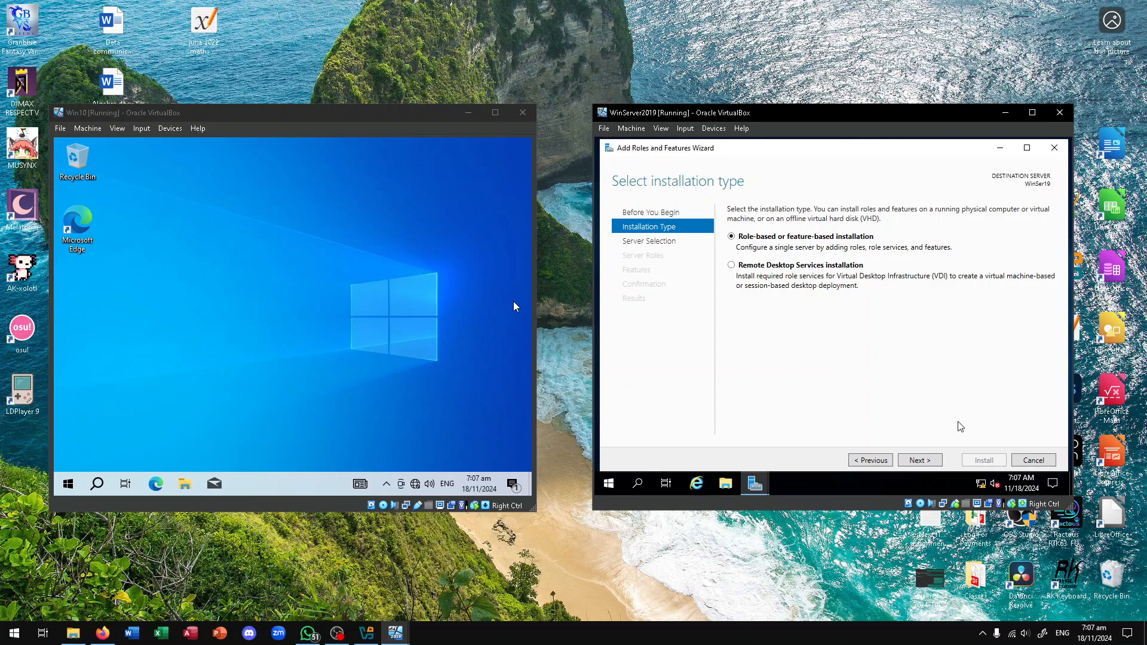
click(922, 462)
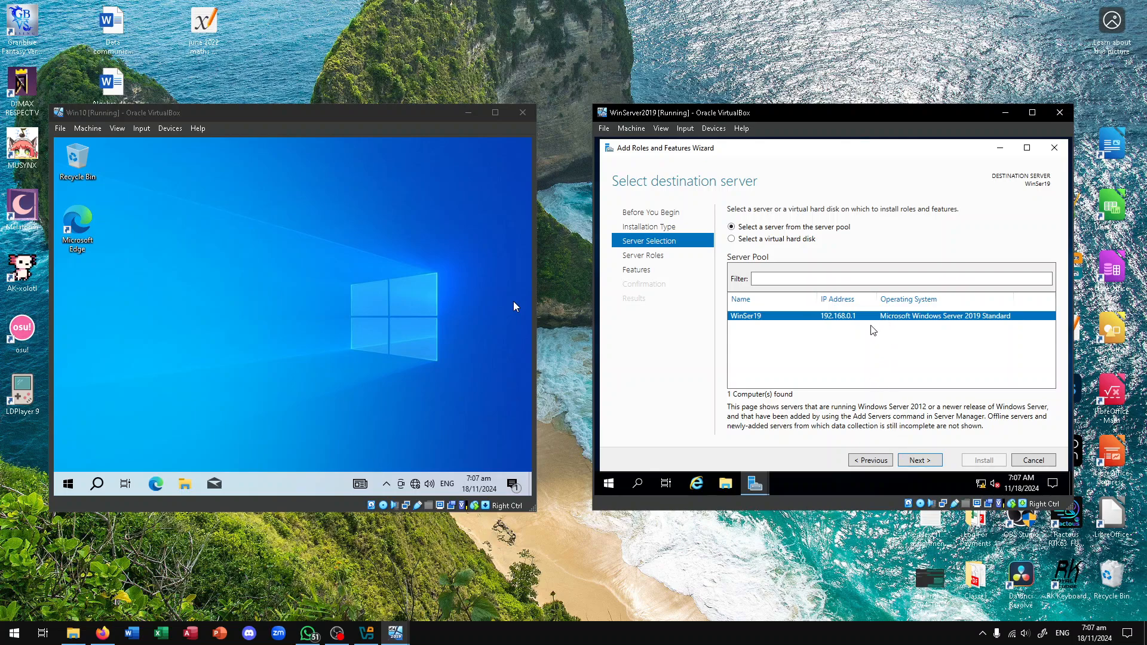
Tick the DNS Server role with its required management tools, then return to Server Roles
click(930, 461)
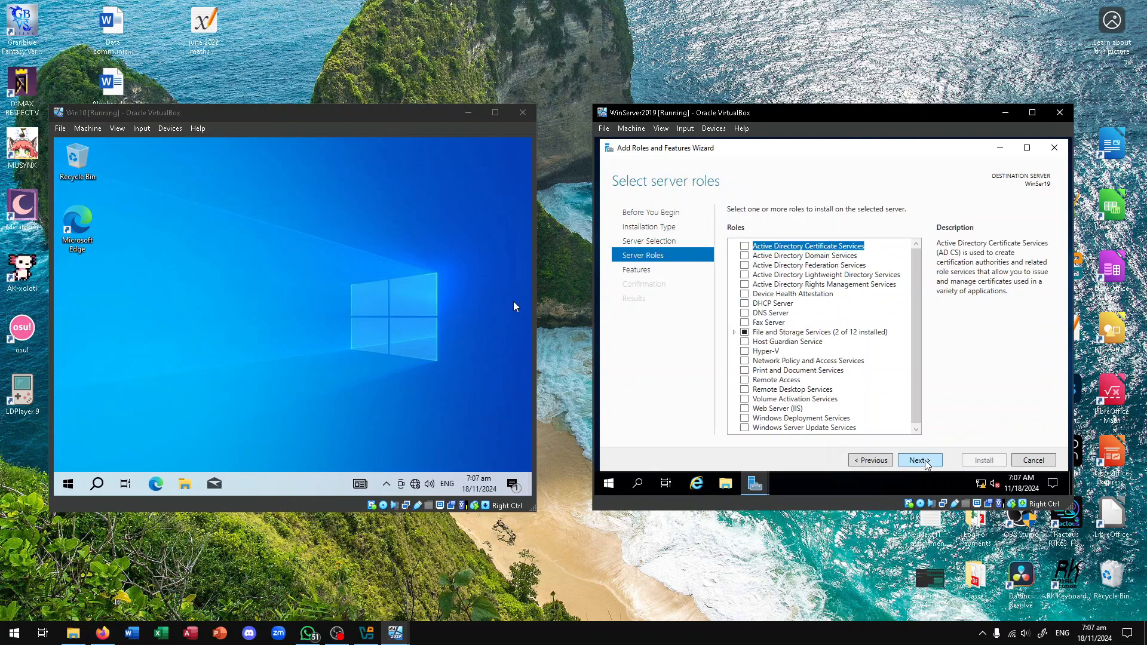
key(alt+Tab)
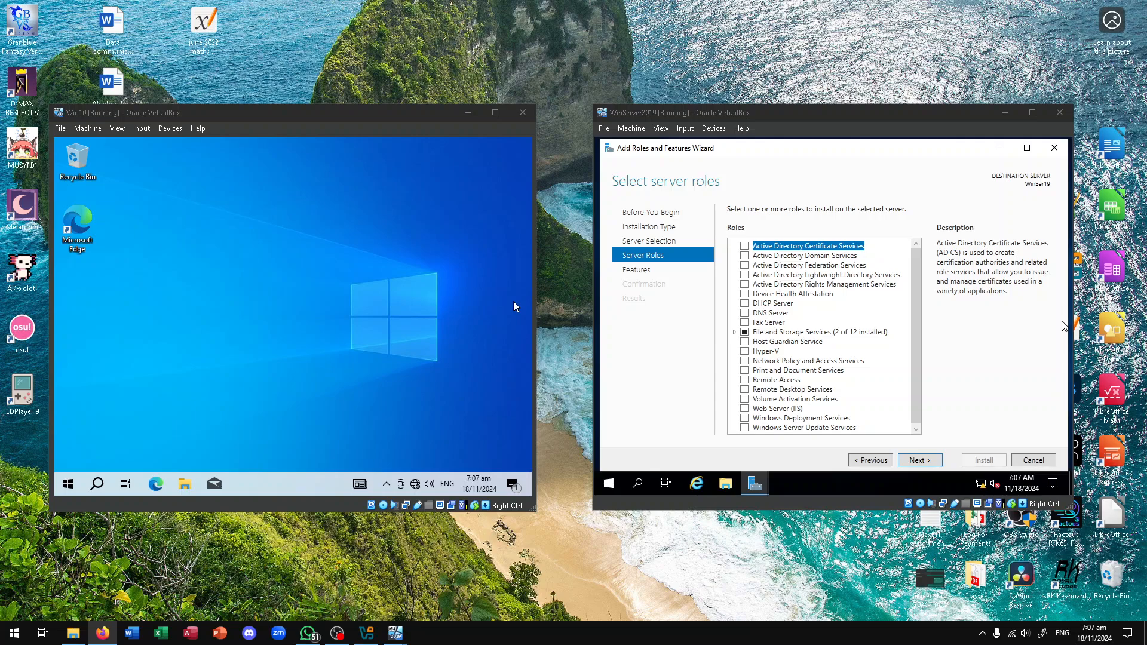
click(746, 313)
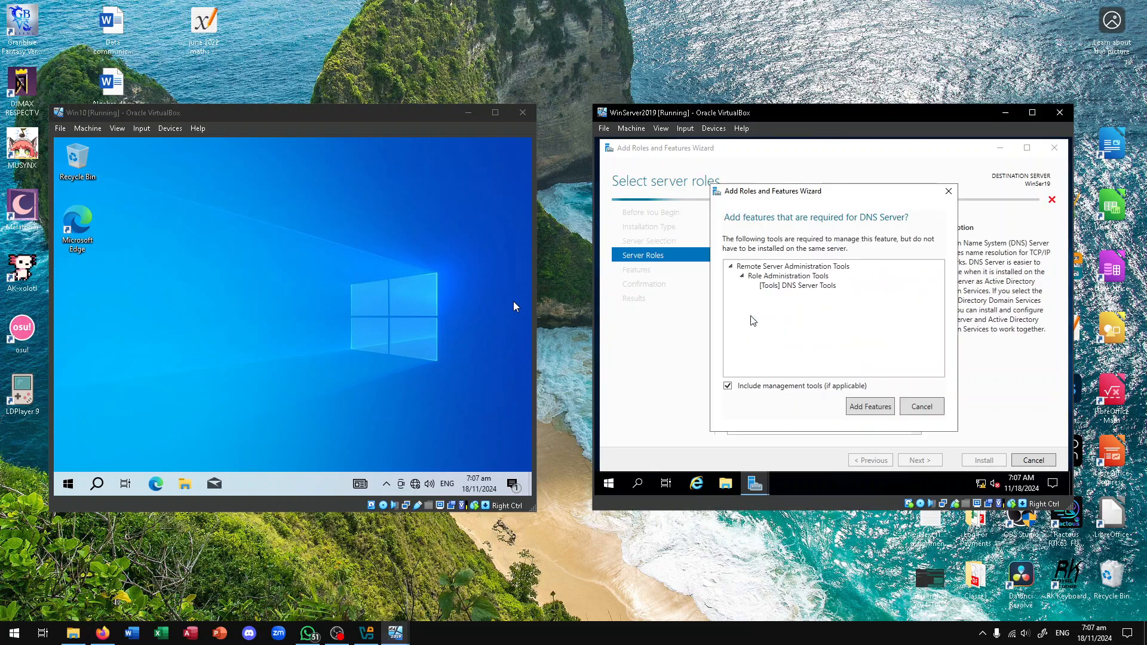
click(864, 408)
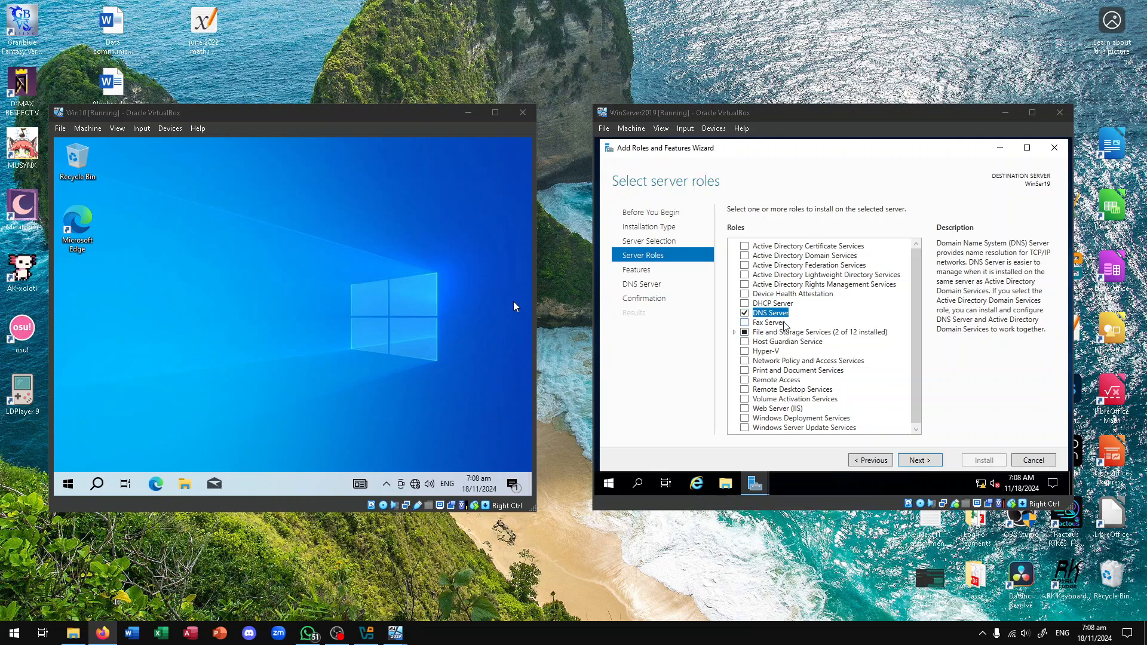
click(935, 462)
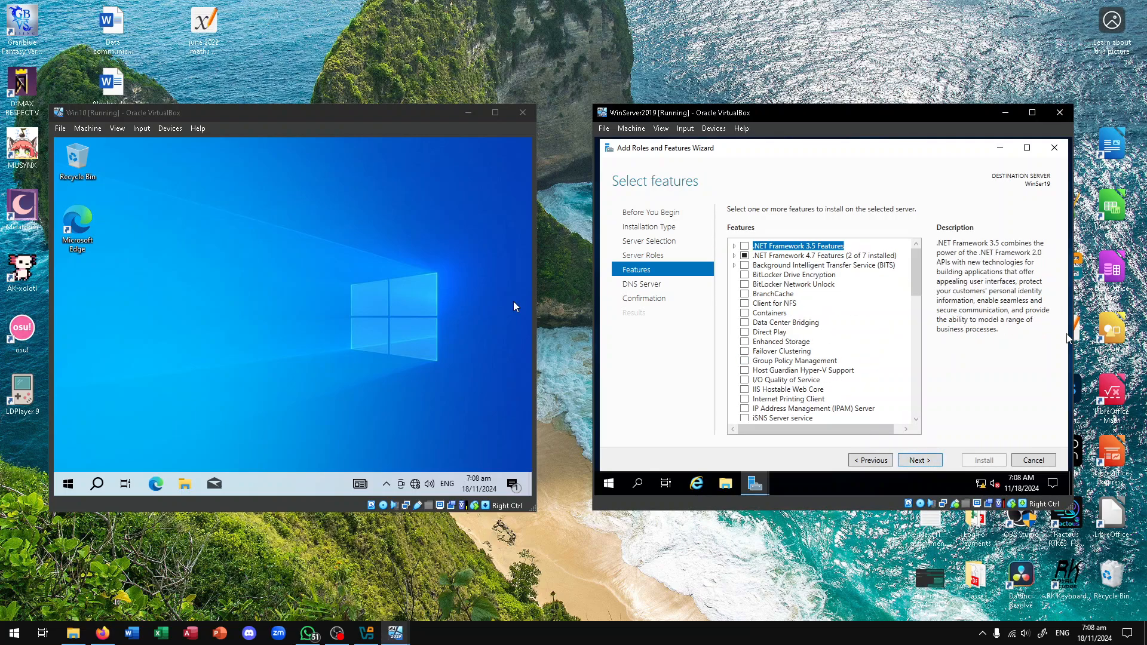
key(alt+Tab)
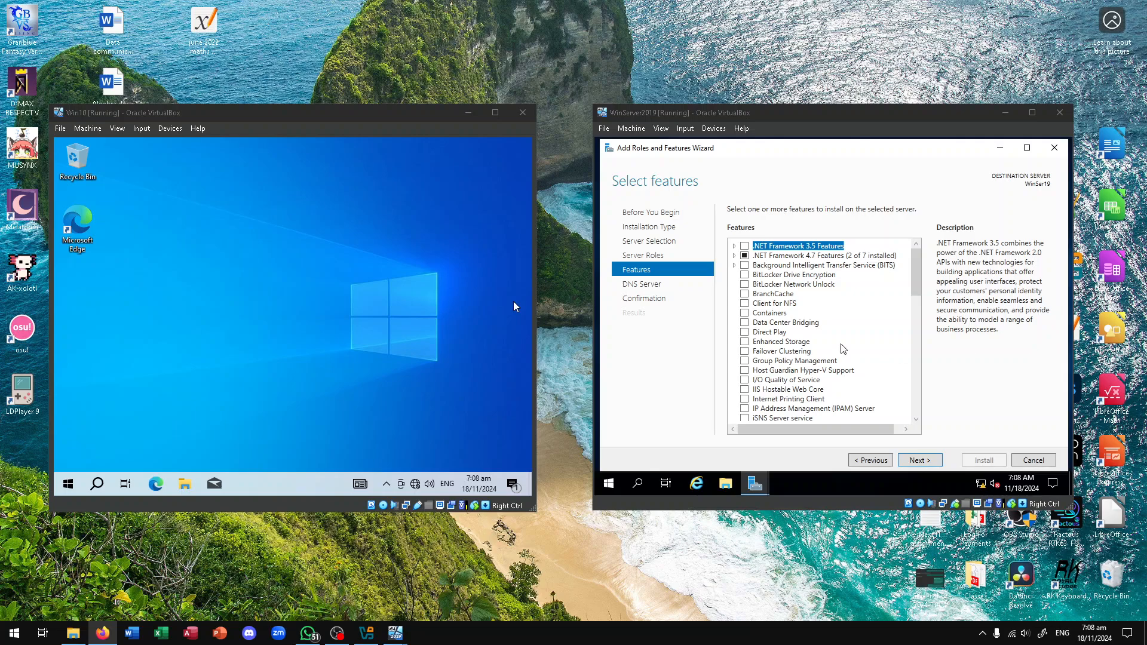
click(686, 255)
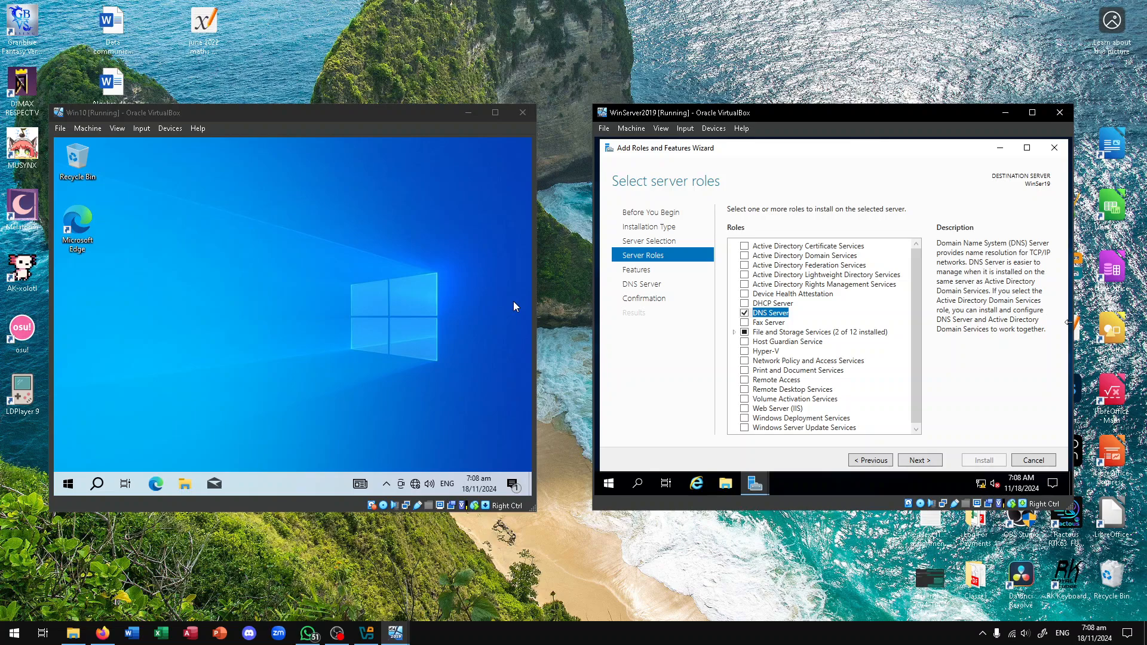
Add Active Directory Domain Services with its tools, then check Group Policy Management under Features
key(alt+Tab)
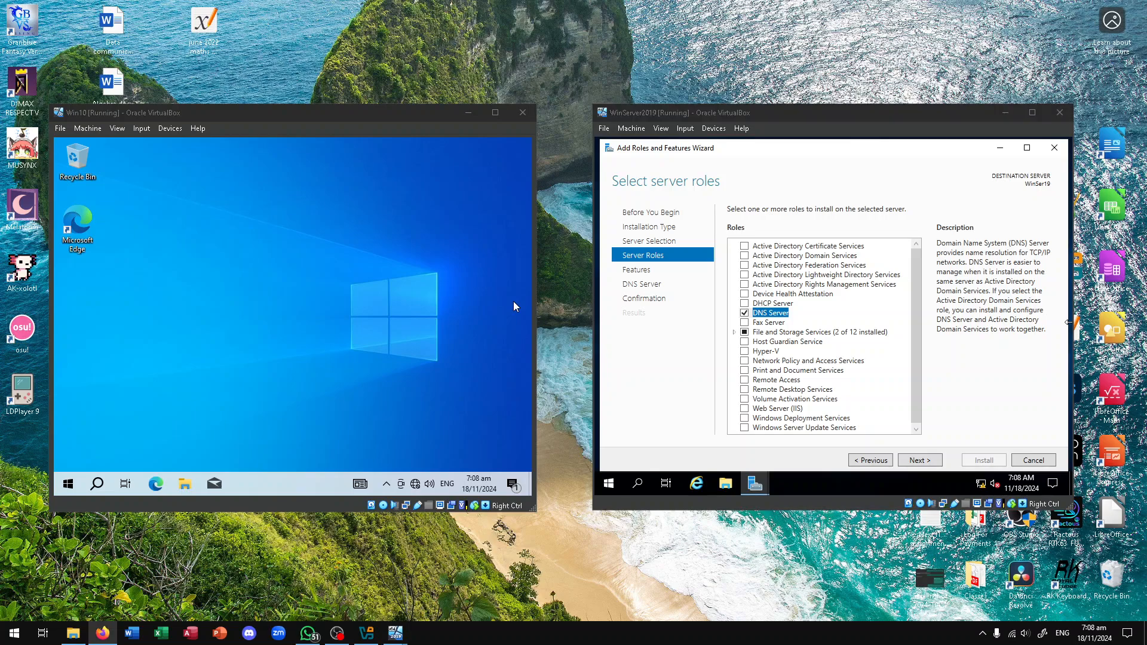
click(745, 256)
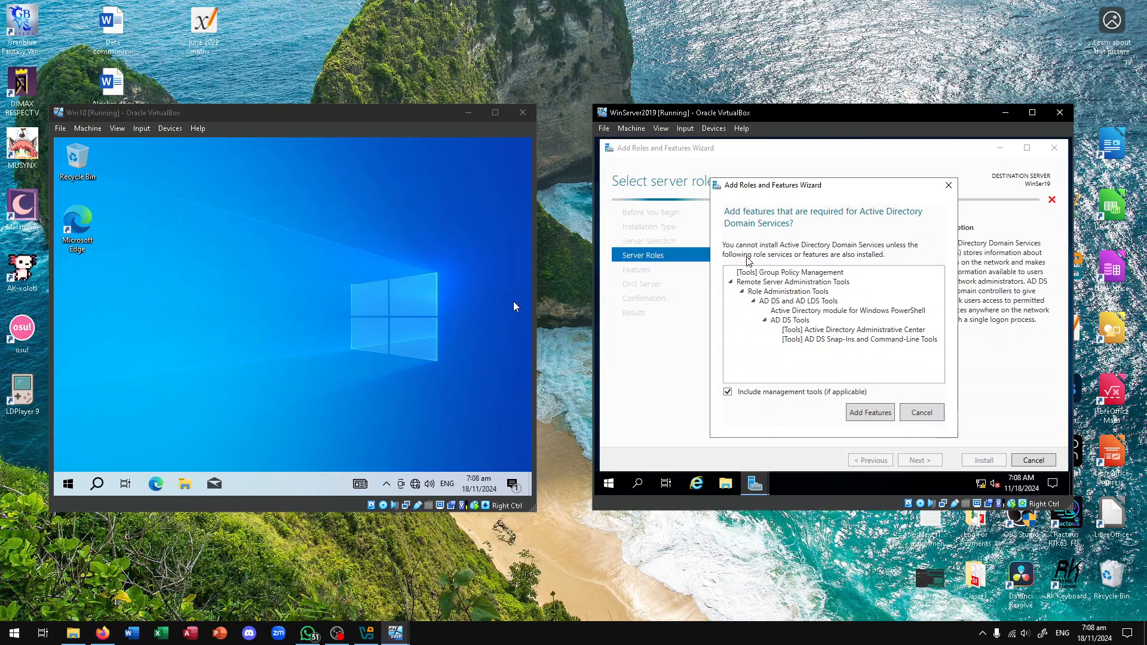
click(870, 411)
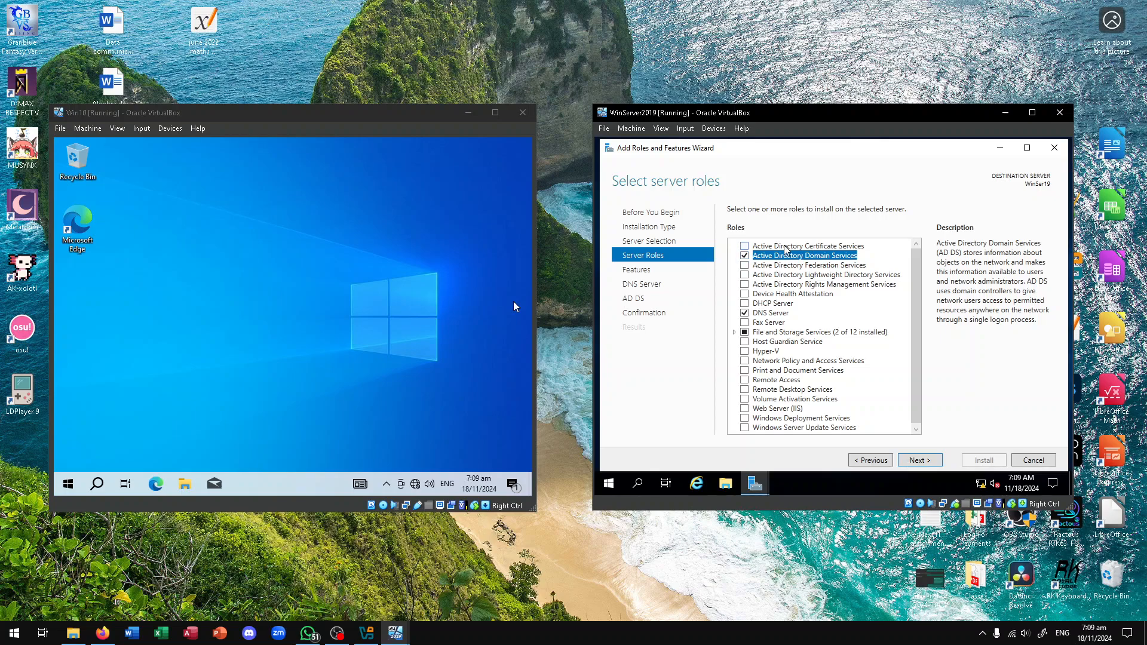
click(745, 255)
click(653, 272)
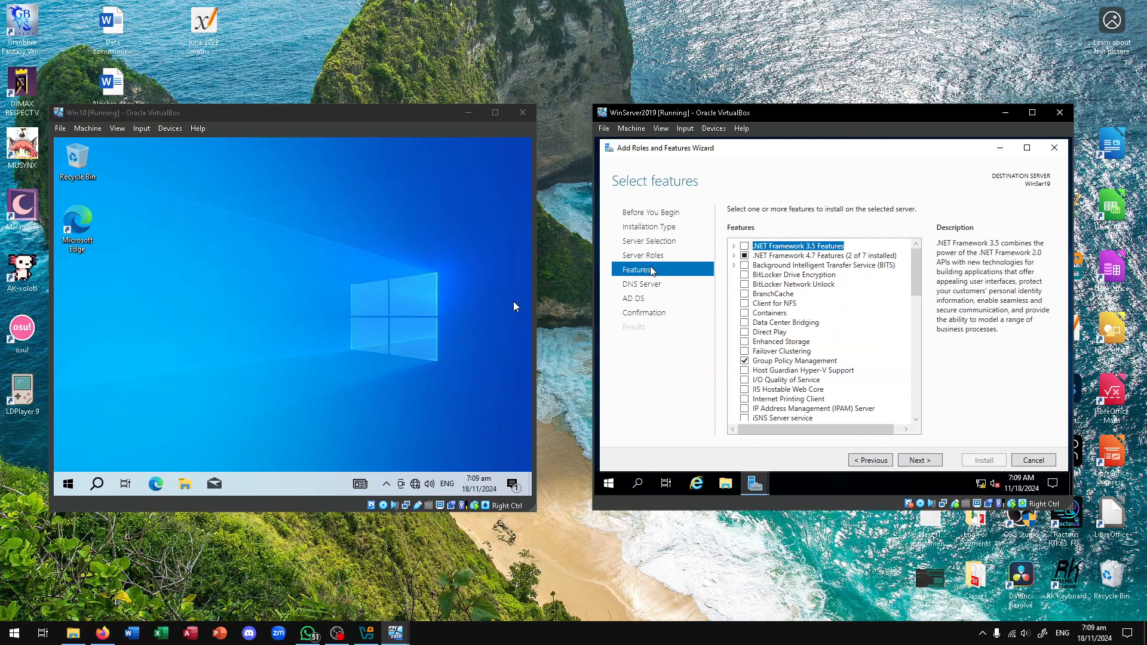
scroll(771, 311, down, 8)
scroll(777, 314, down, 8)
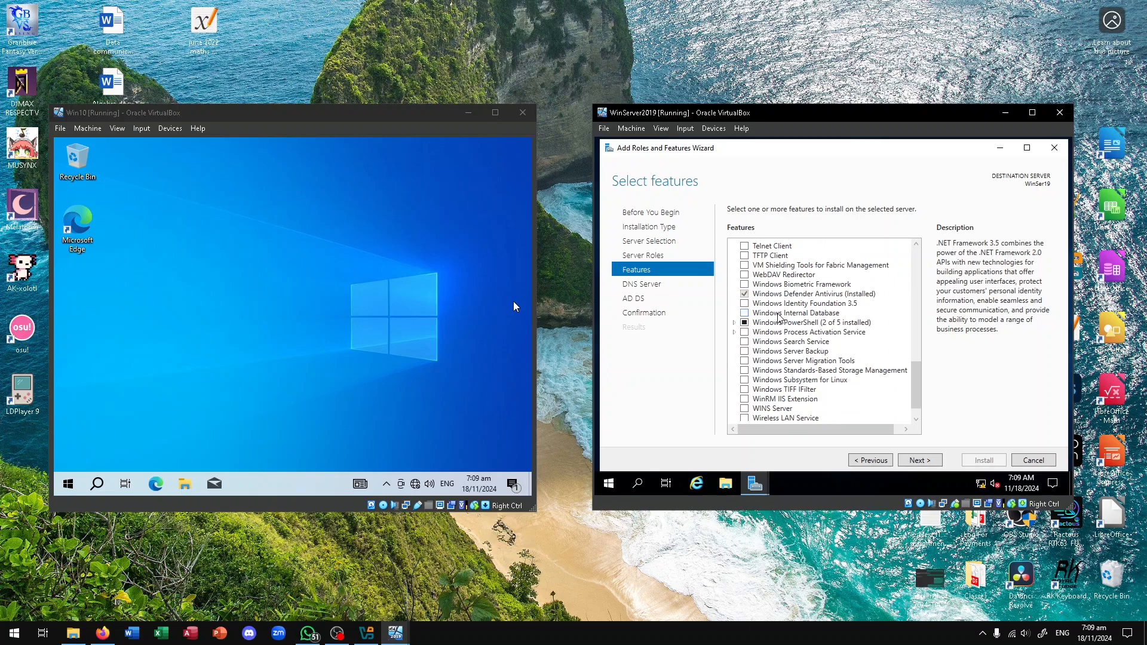
scroll(781, 315, up, 7)
scroll(783, 320, up, 10)
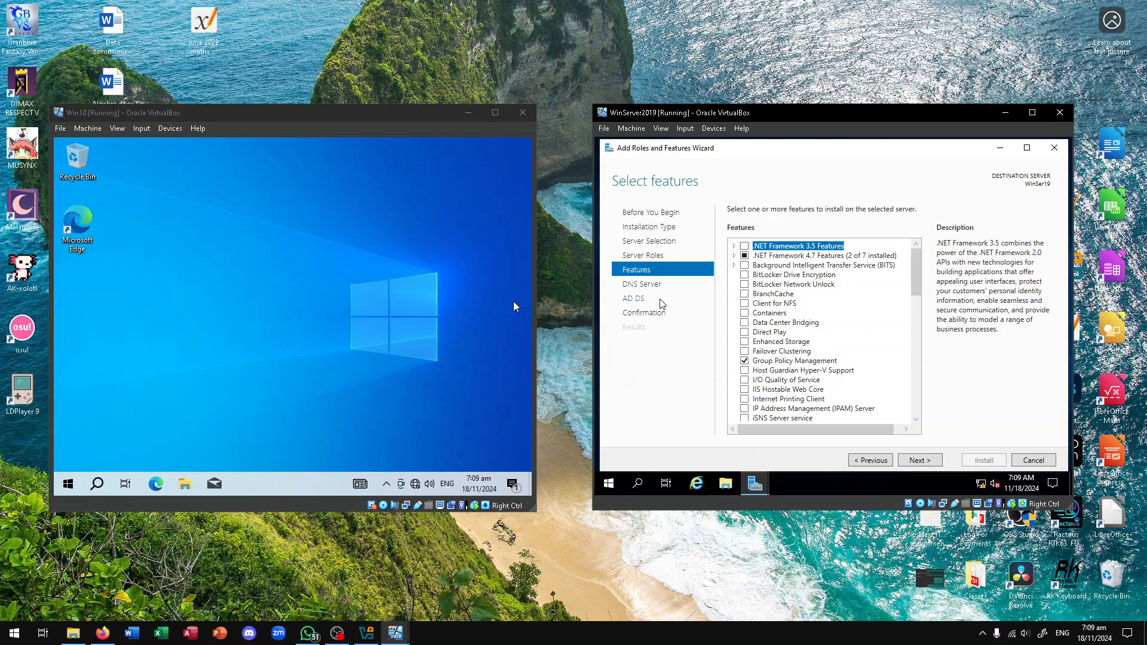
click(511, 273)
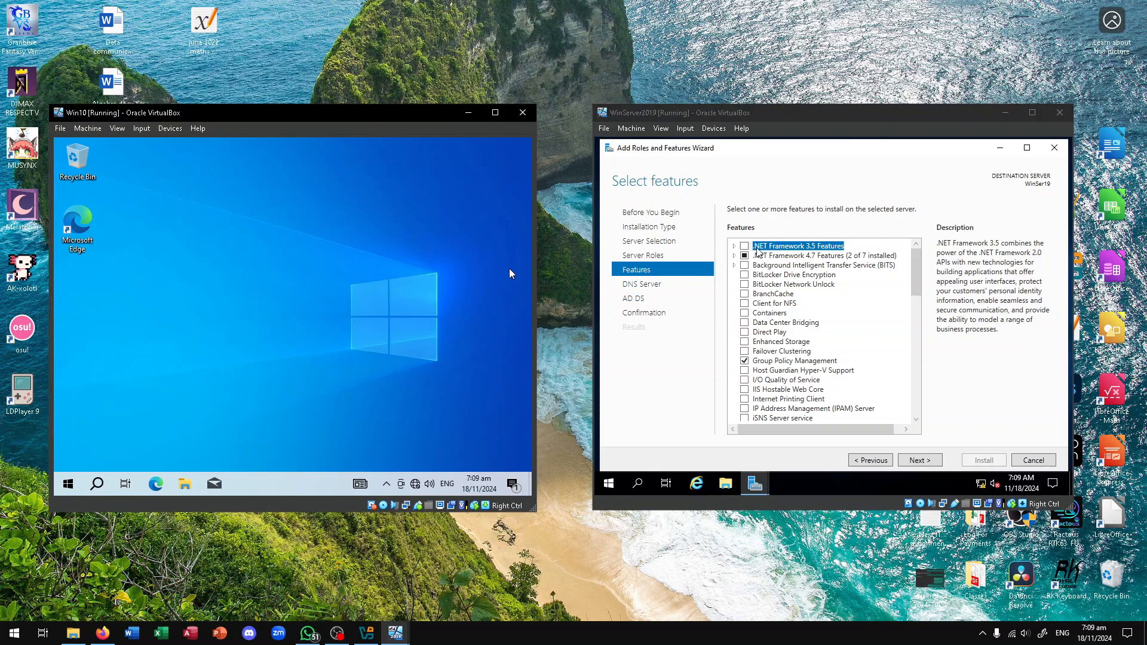
Advance past the DNS Server and AD DS information pages to Confirm installation selections
click(668, 289)
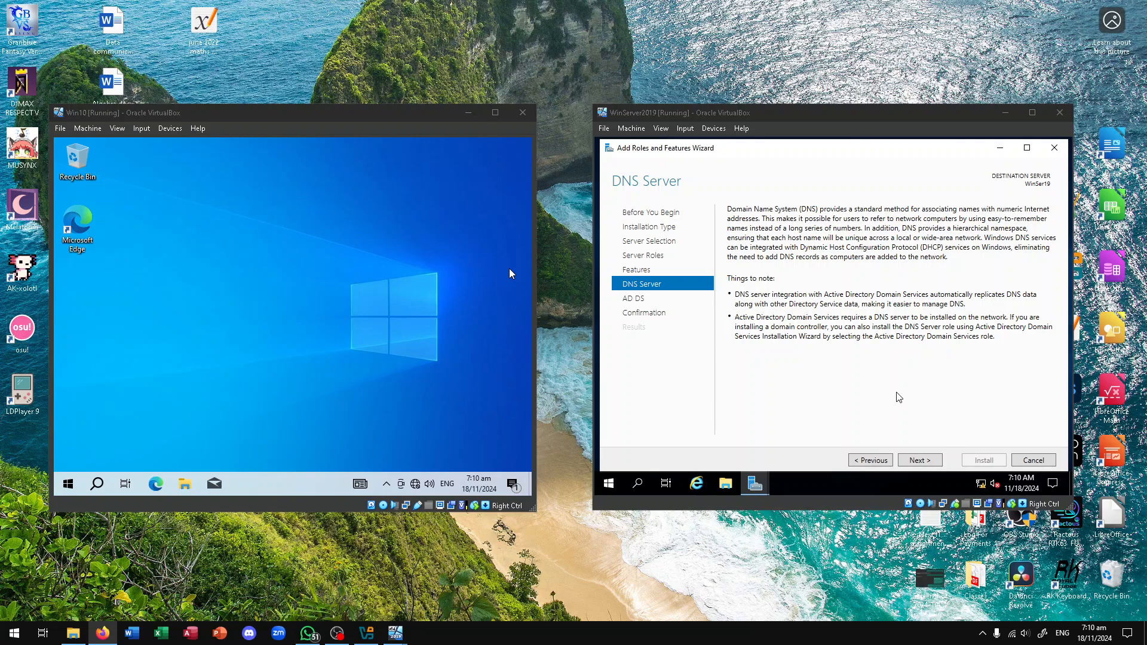
click(919, 461)
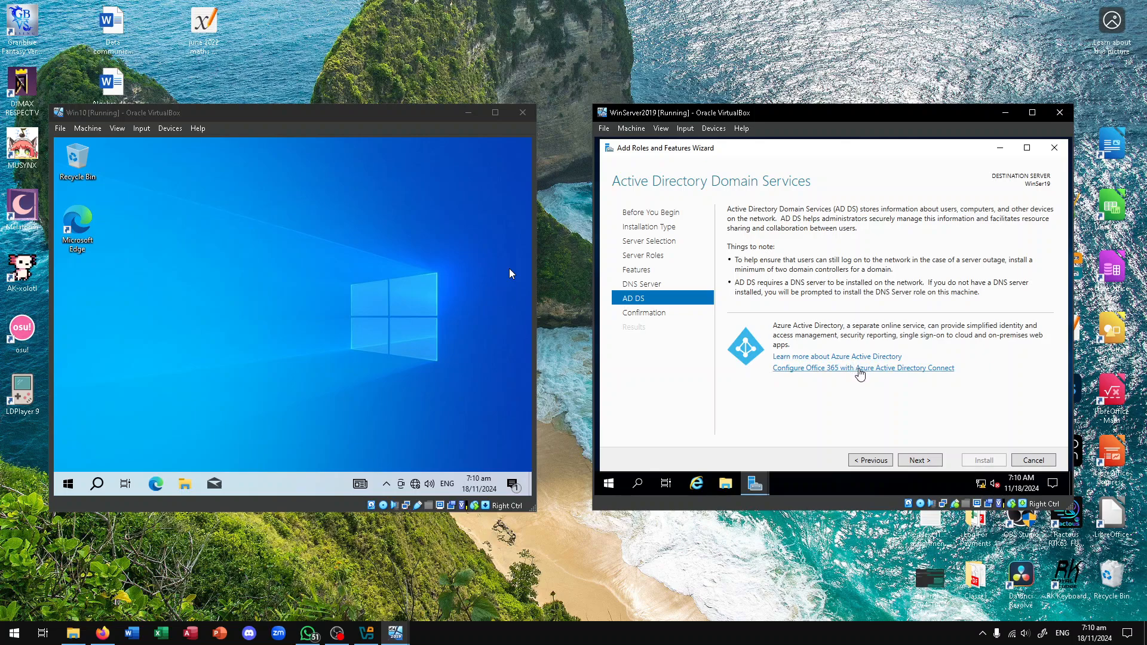
key(alt+Tab)
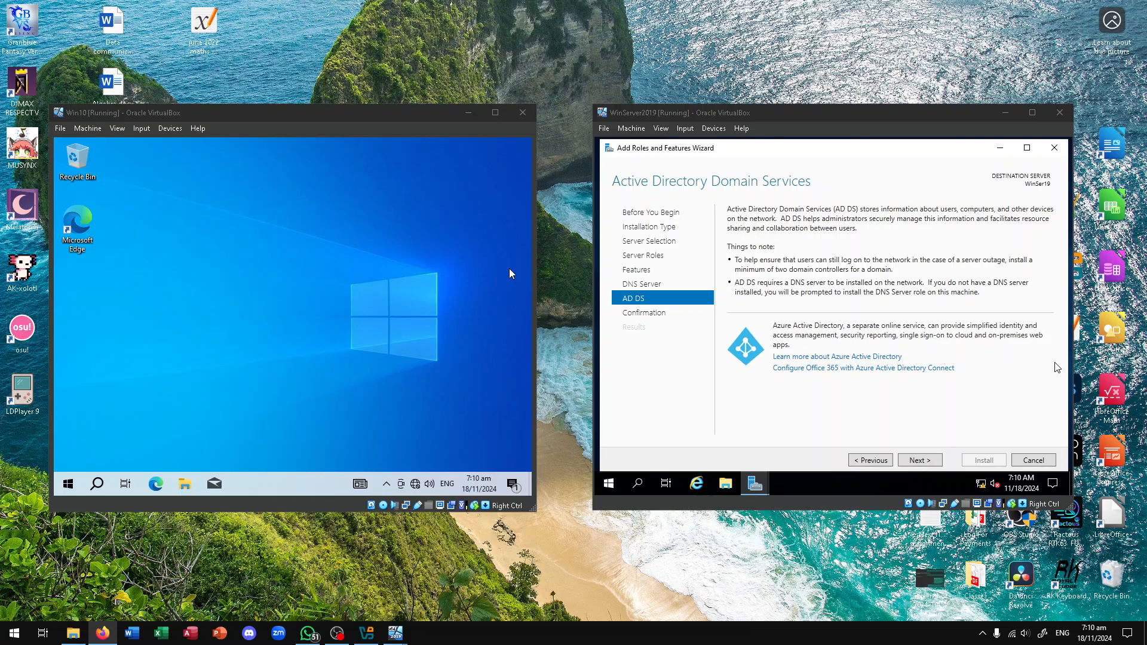
click(935, 461)
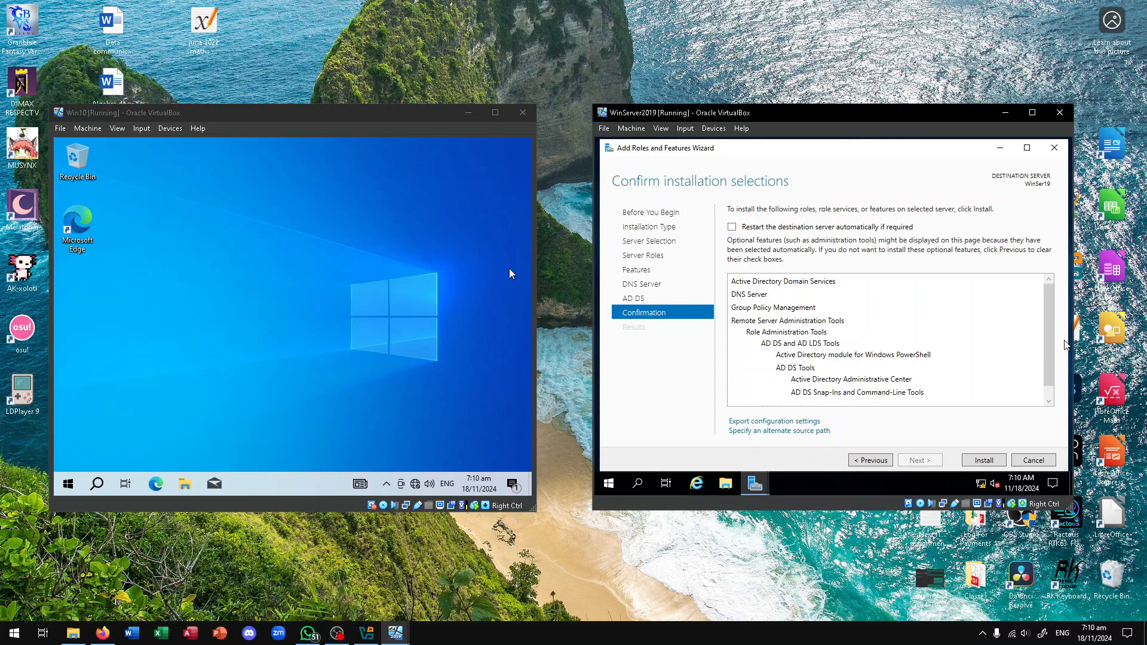
Review the AD DS, DNS Server and Group Policy Management selections and install them
key(alt+Tab)
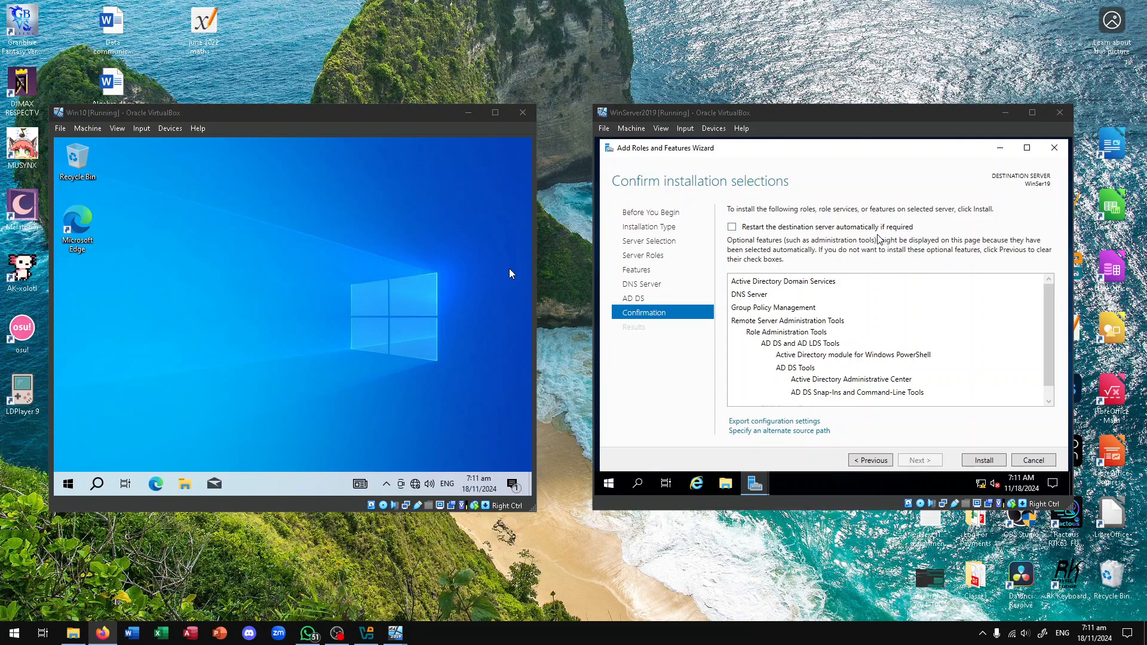
scroll(869, 338, down, 1)
scroll(873, 341, up, 1)
scroll(799, 338, down, 1)
scroll(801, 341, up, 1)
scroll(754, 340, down, 1)
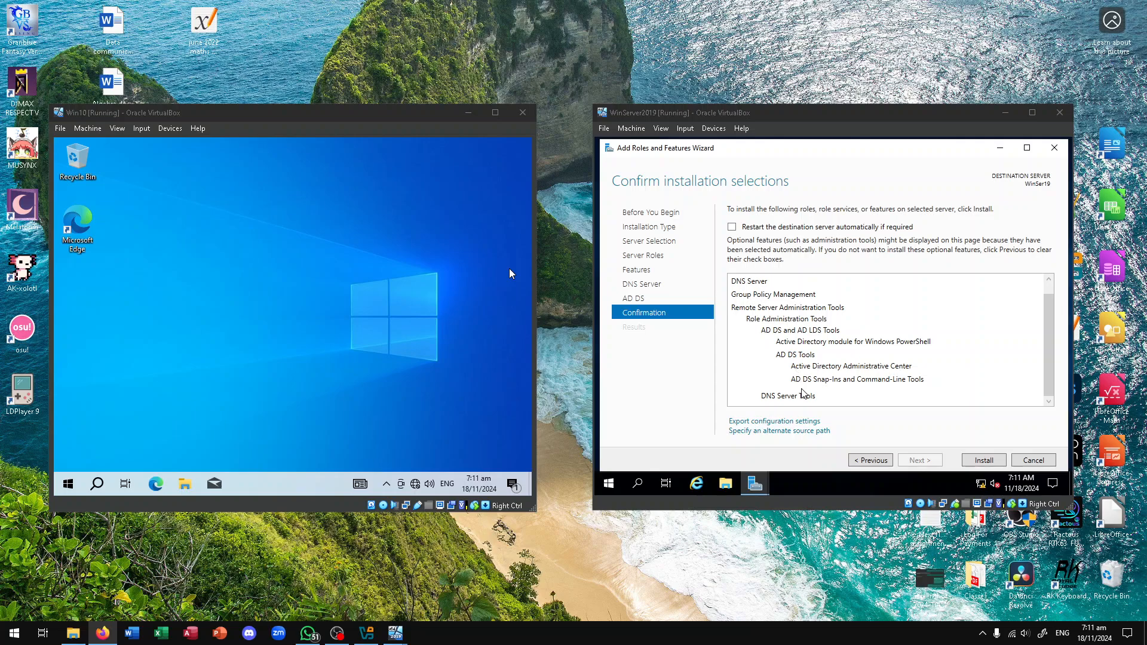
scroll(807, 399, up, 1)
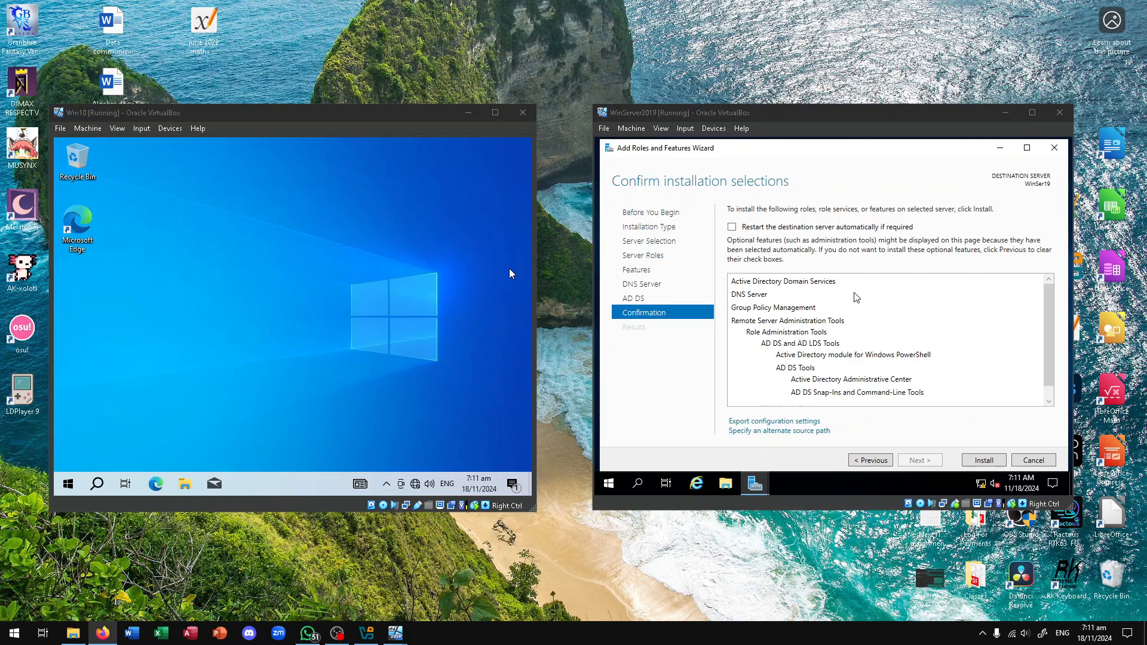
click(836, 283)
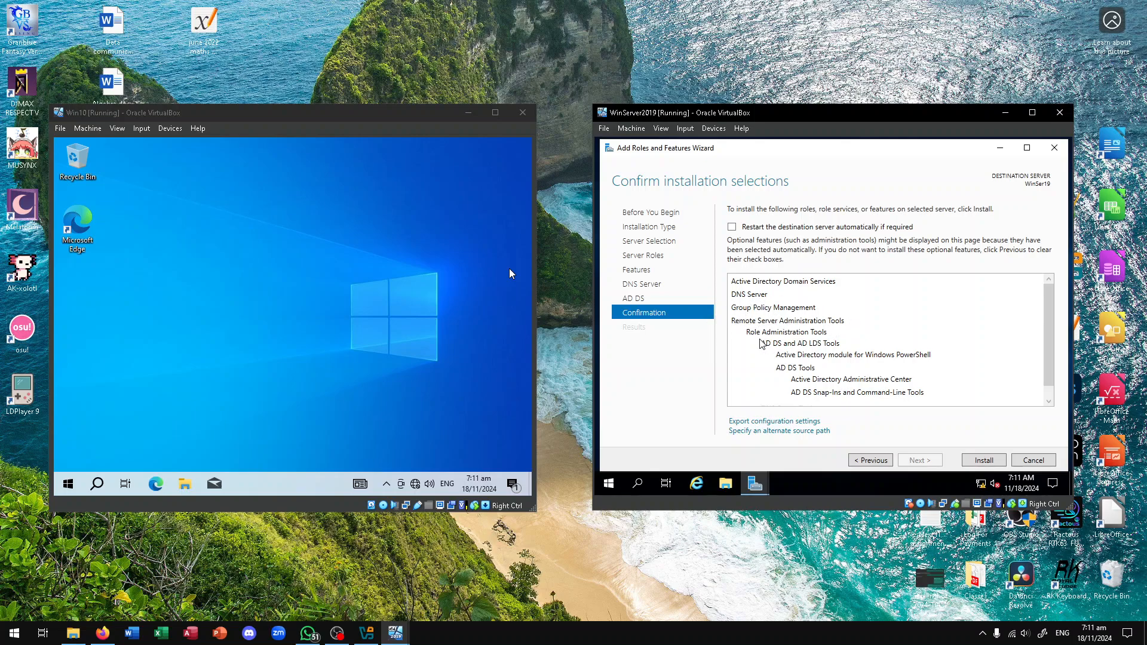
scroll(813, 336, down, 1)
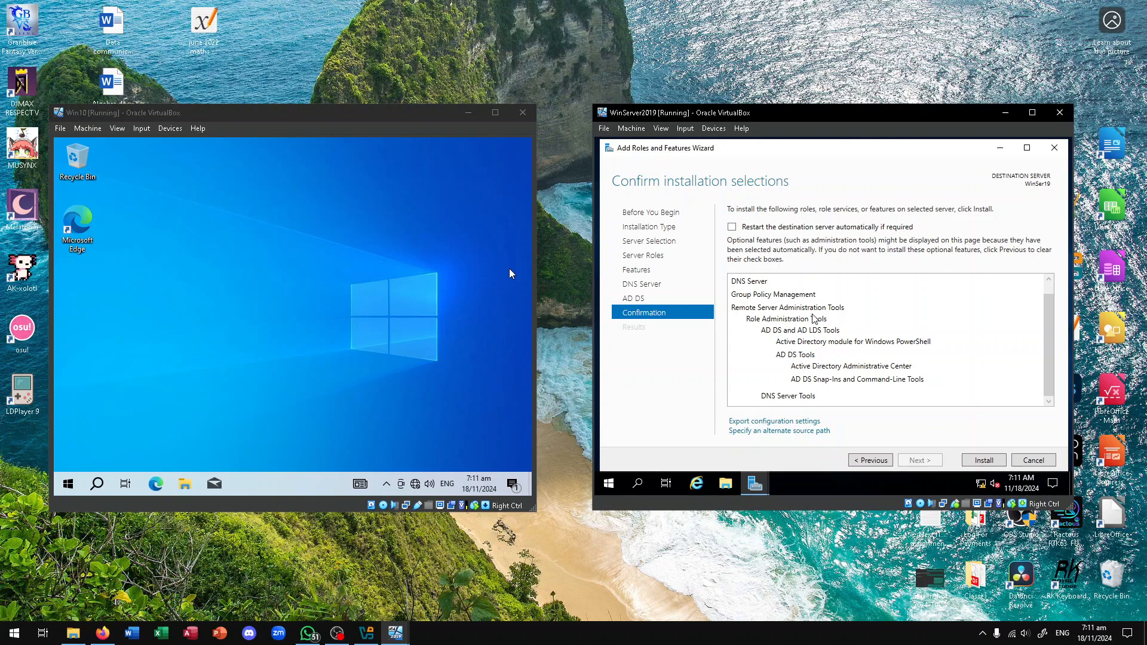
key(alt+Tab)
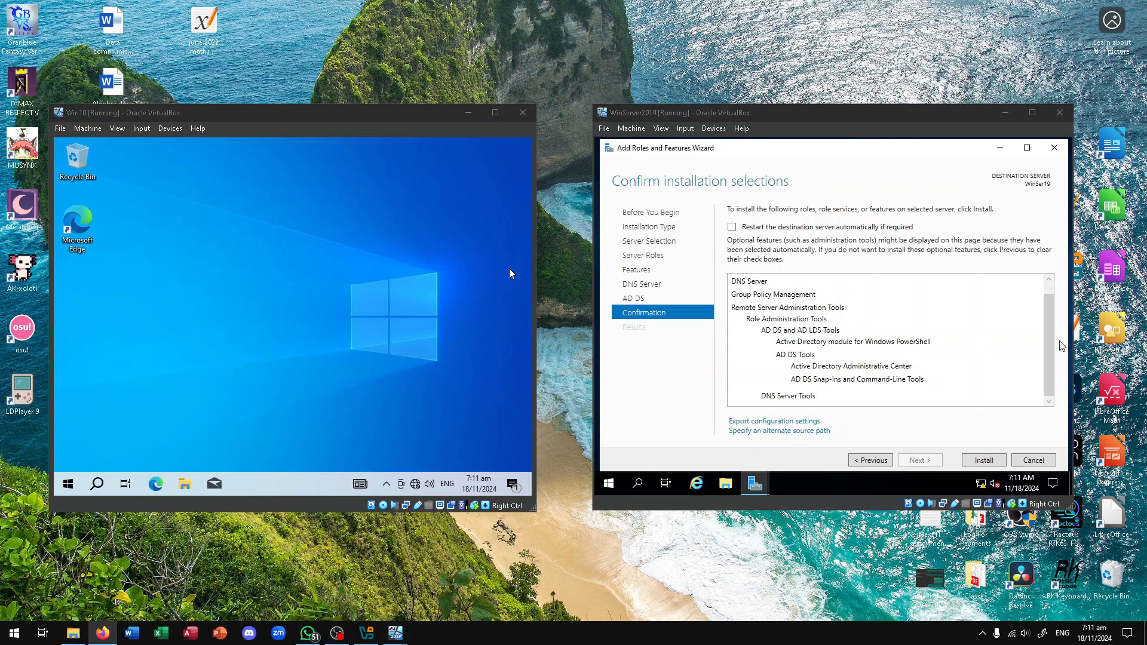
click(990, 464)
click(990, 464)
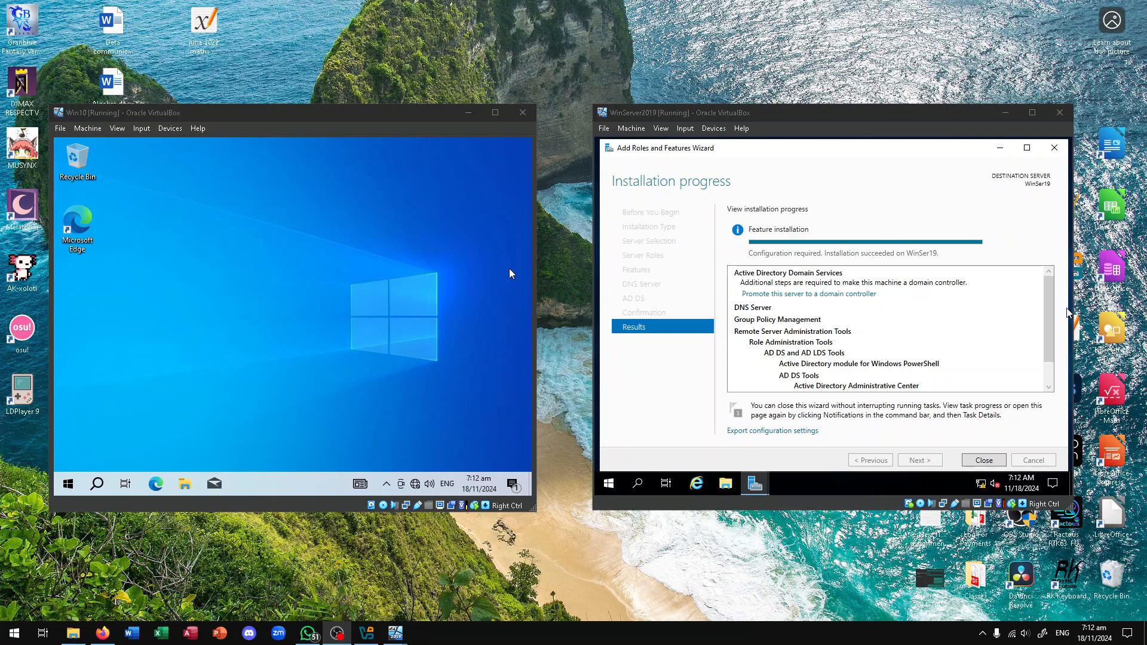
Launch 'Promote this server to a domain controller' from the installation results
click(889, 347)
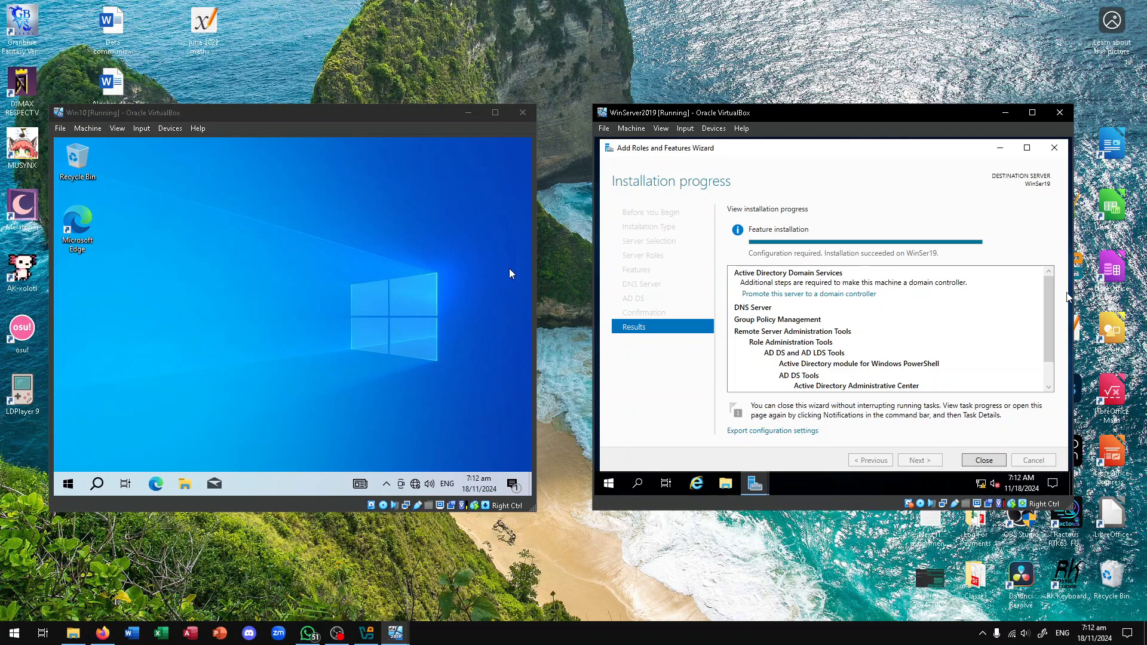
key(alt+Tab)
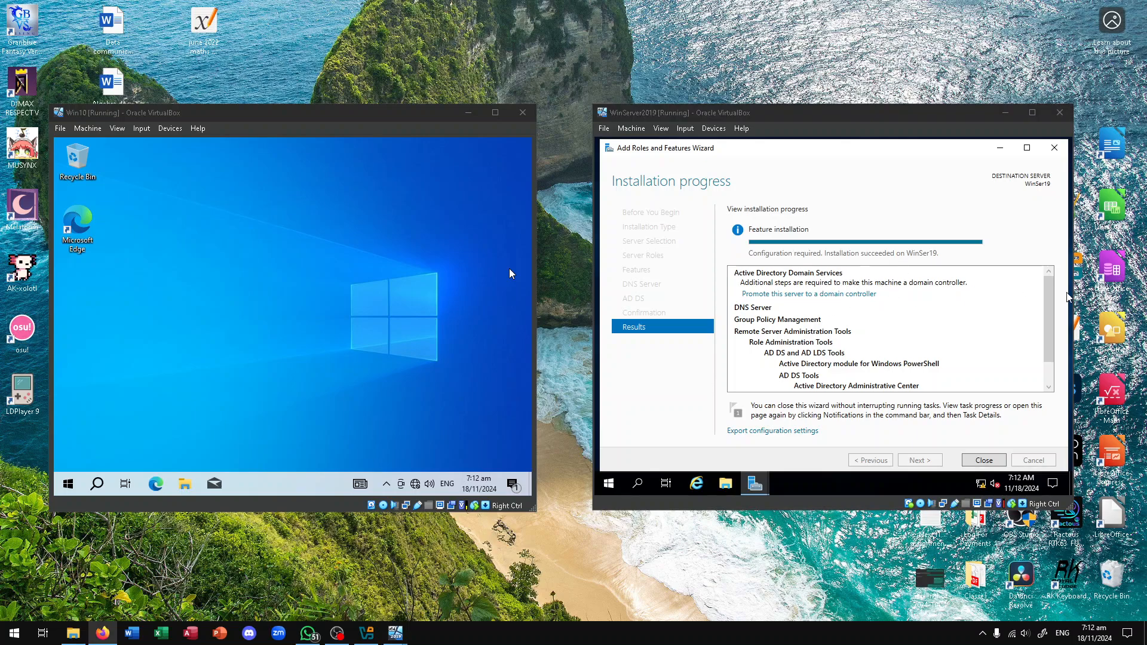
click(867, 295)
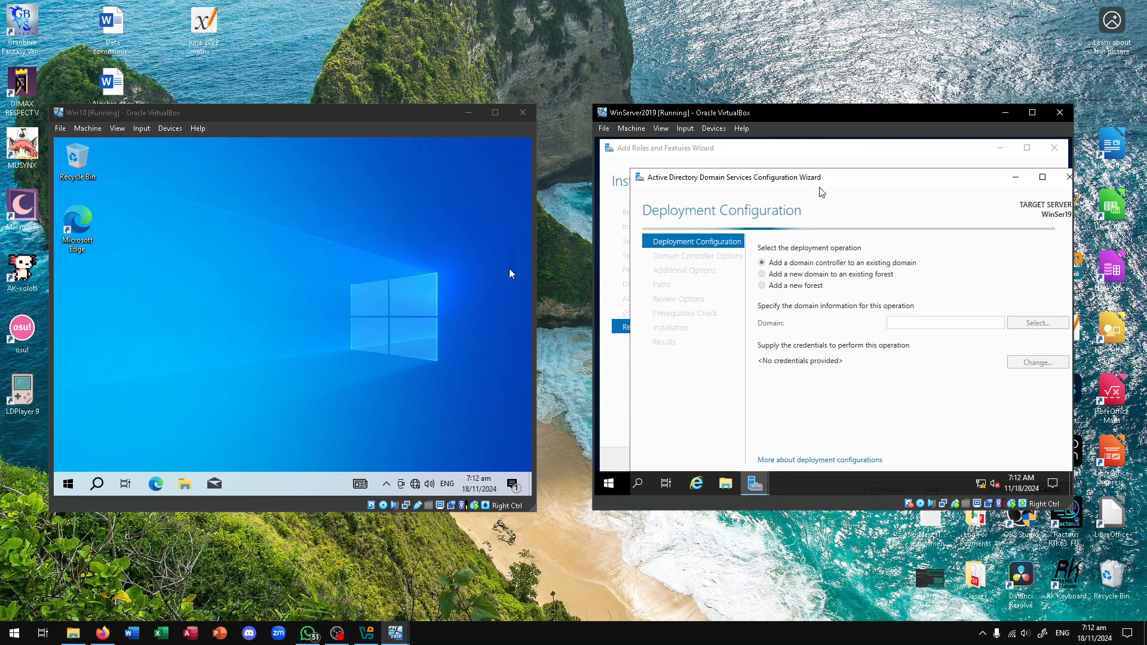
Reposition the configuration wizard and choose 'Add a new forest' as the deployment operation
drag(836, 178, 818, 155)
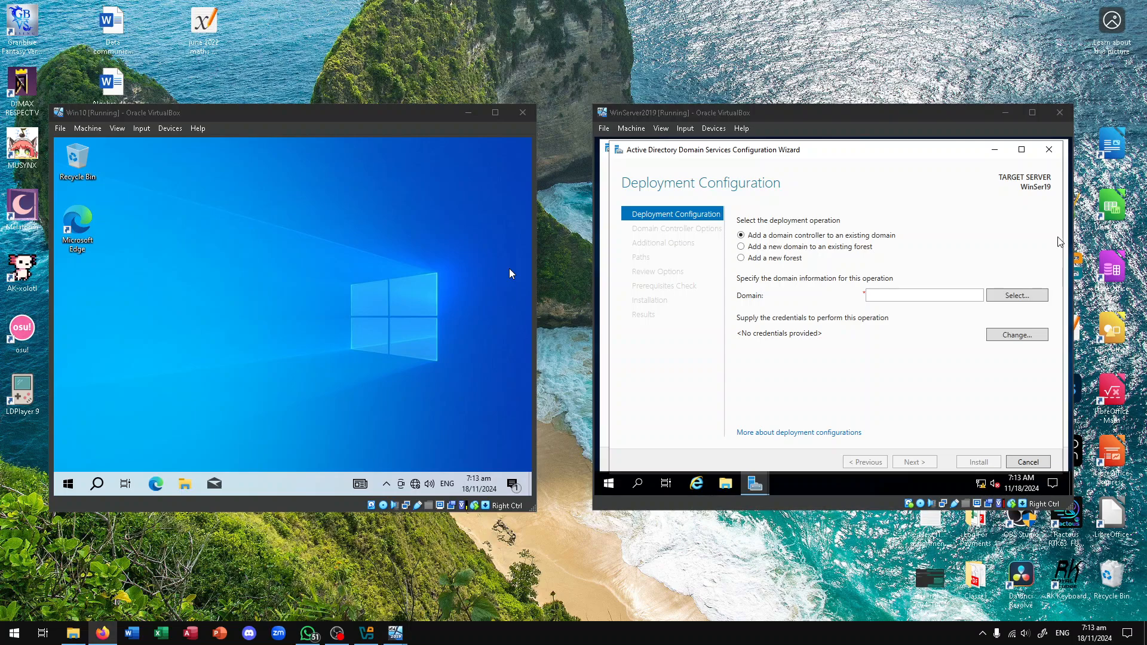
click(765, 258)
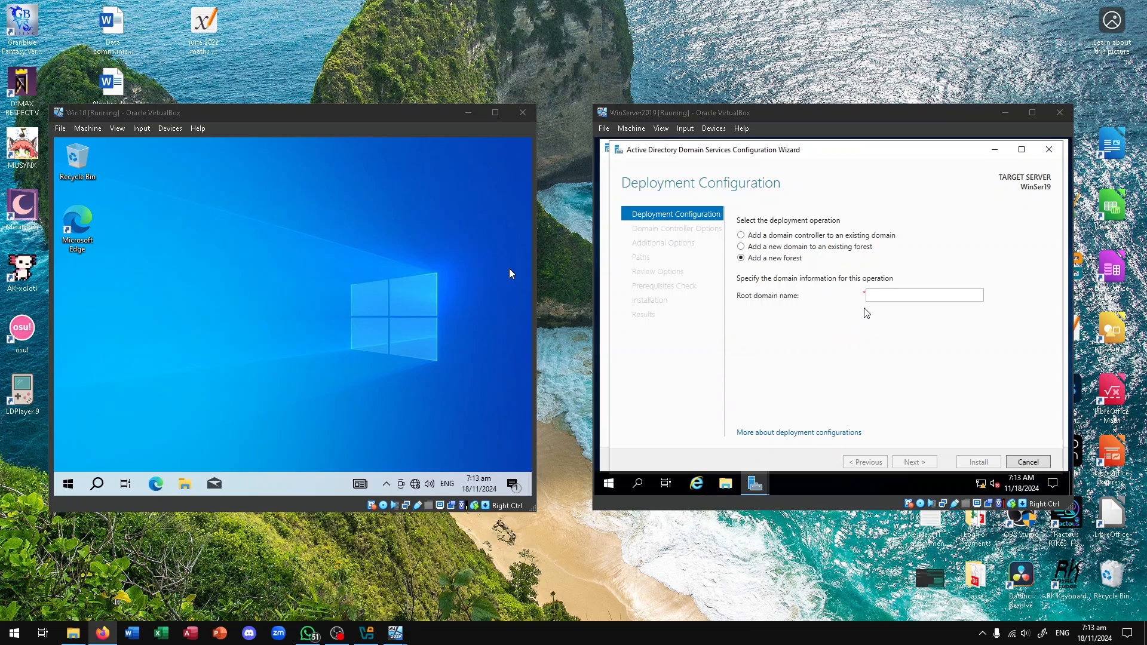
Enter aneeshk.com as the root domain name, fixing the typo, and continue with Next
click(884, 296)
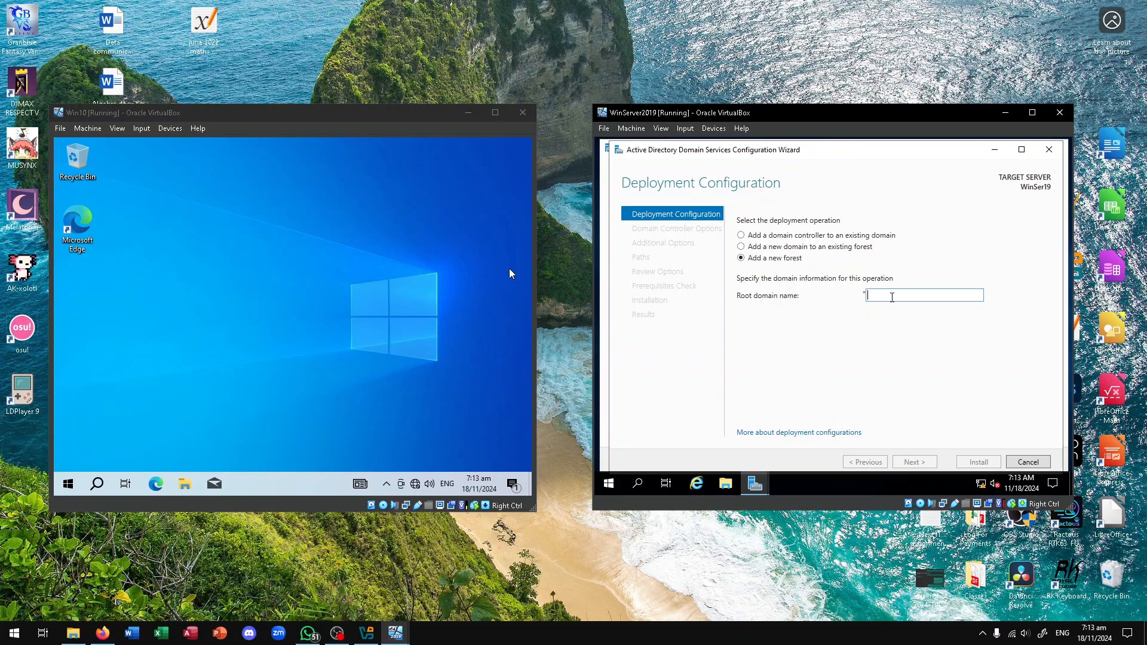
key(alt+Tab)
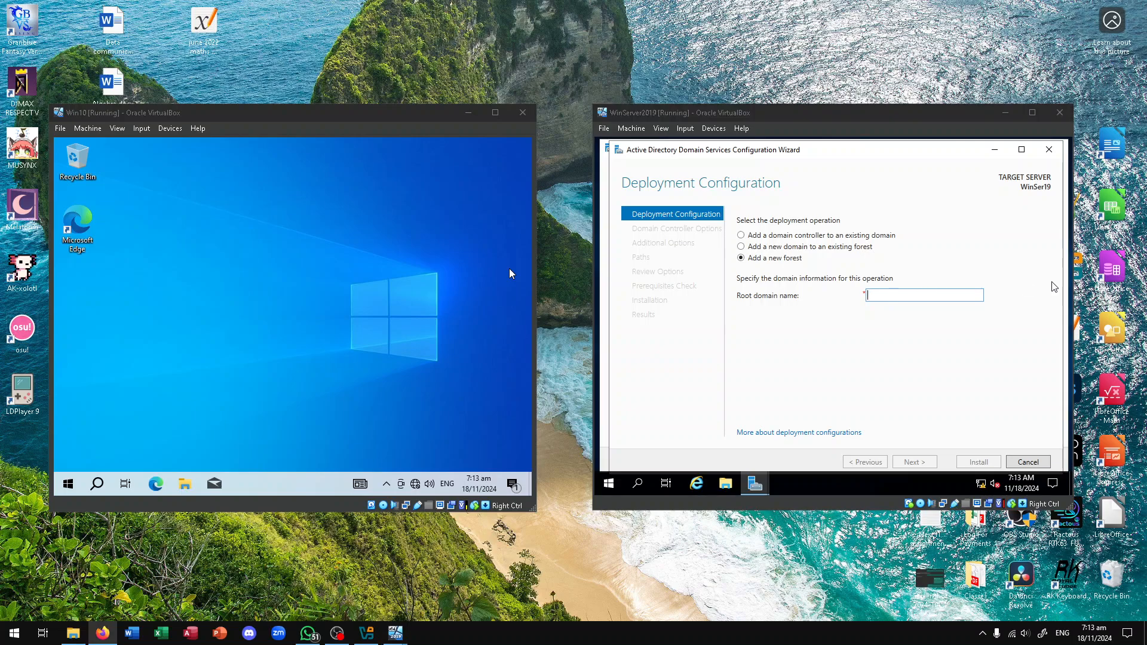
click(886, 297)
text(an)
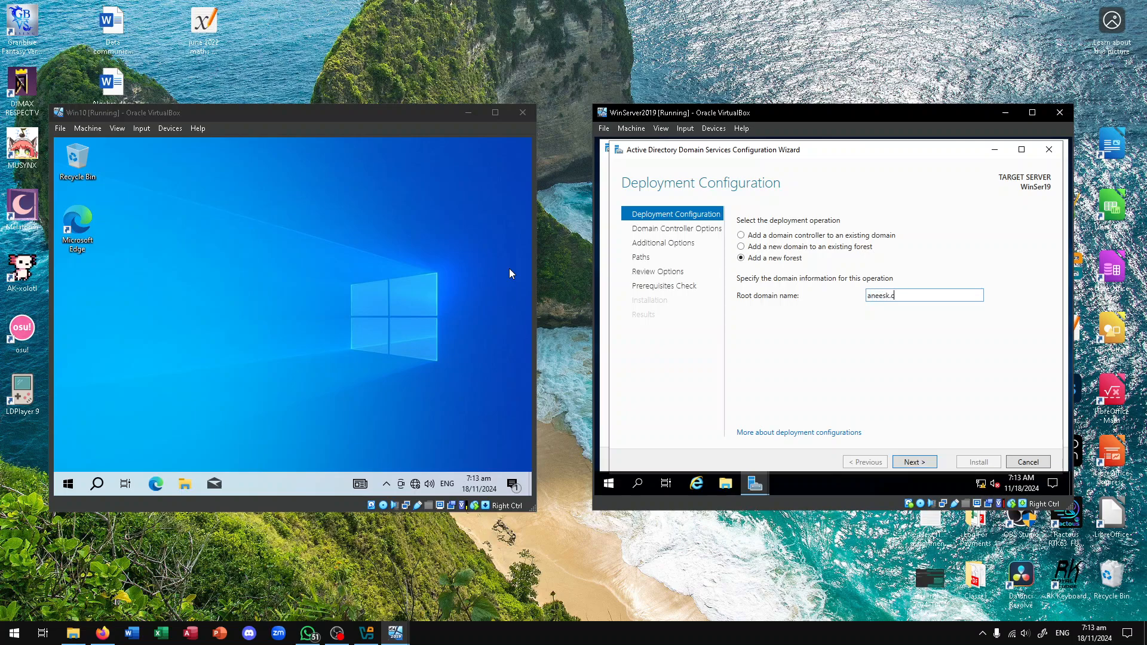
text(eeshk.com)
key(Left)
key(Left)
key(Left)
key(Left)
key(Left)
text(h)
key(End)
key(alt+Tab)
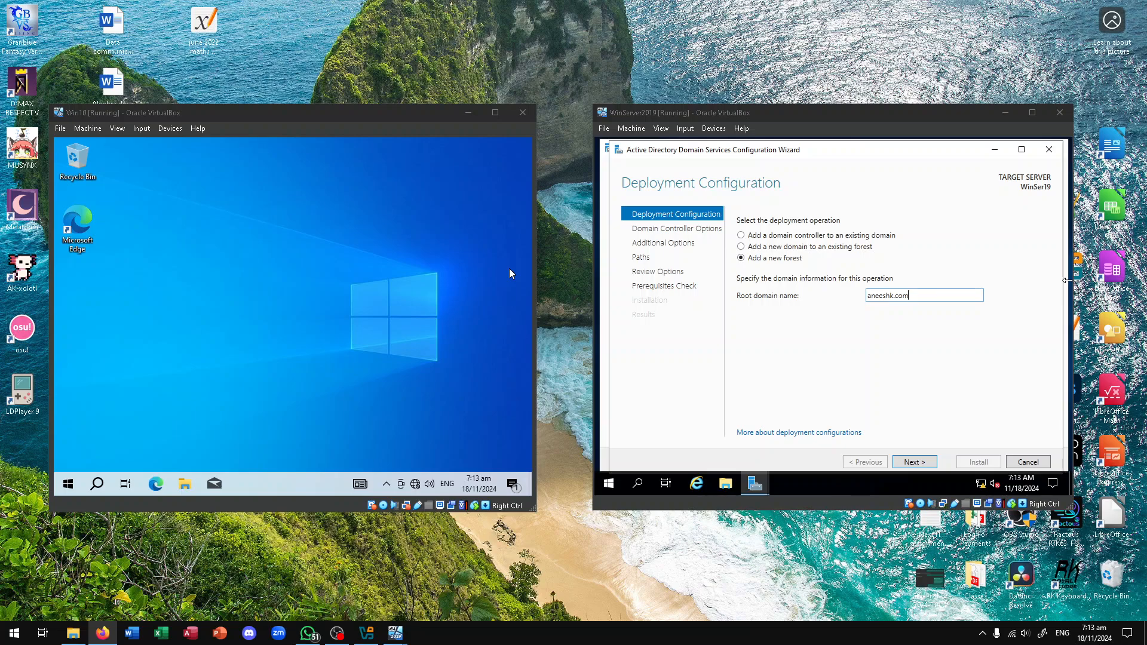
click(890, 359)
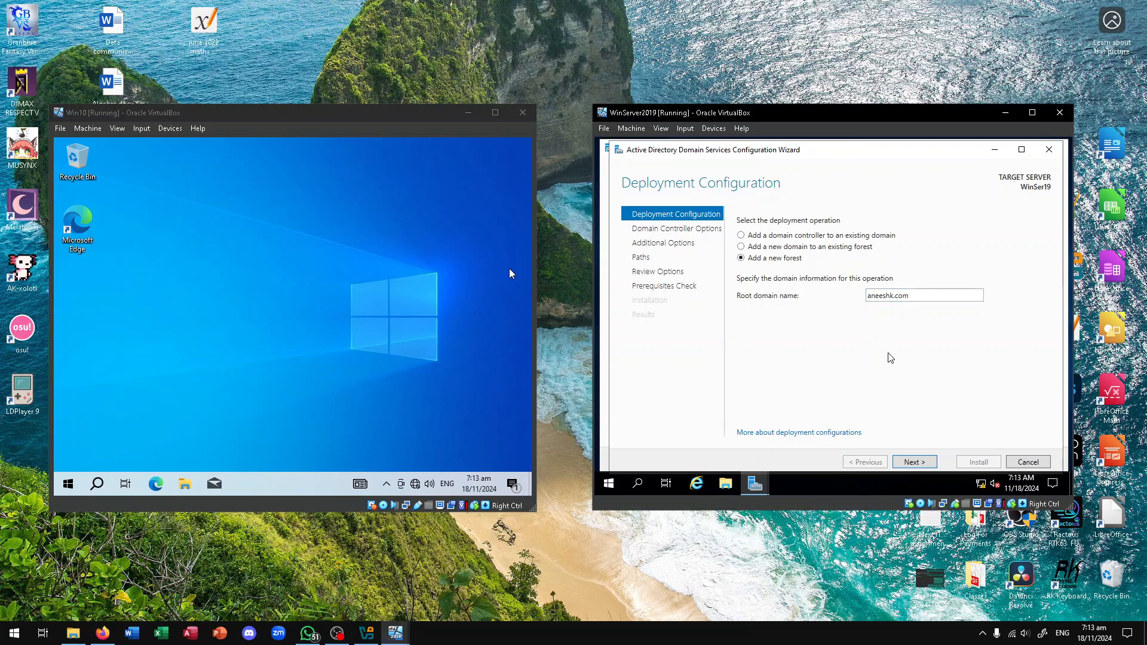
click(921, 464)
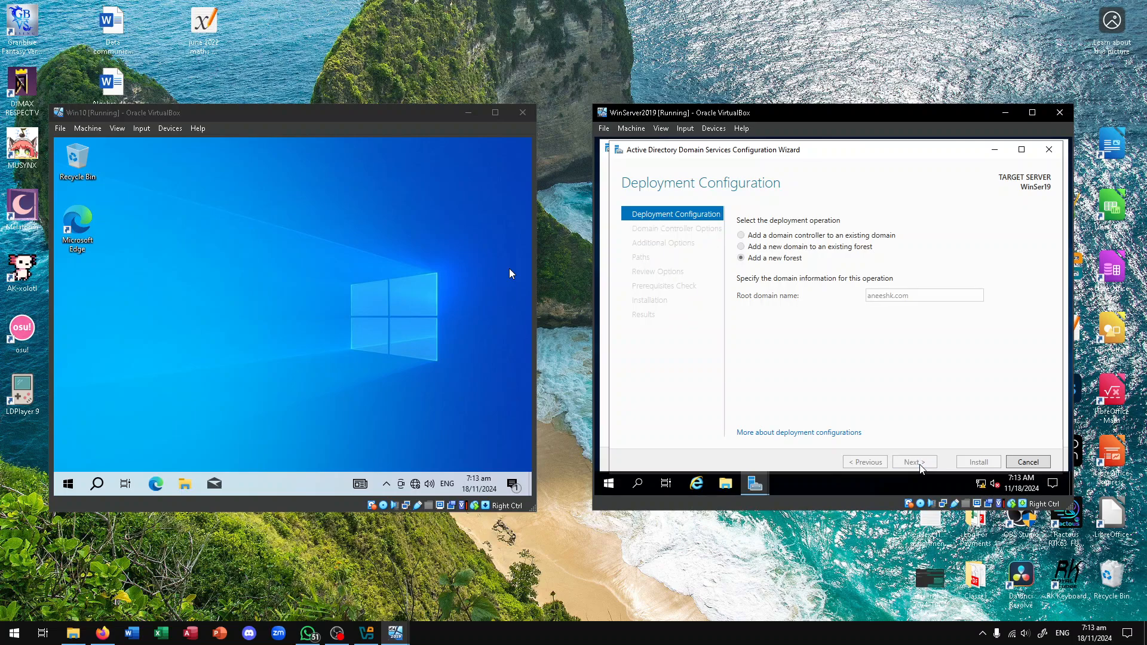
key(alt+Tab)
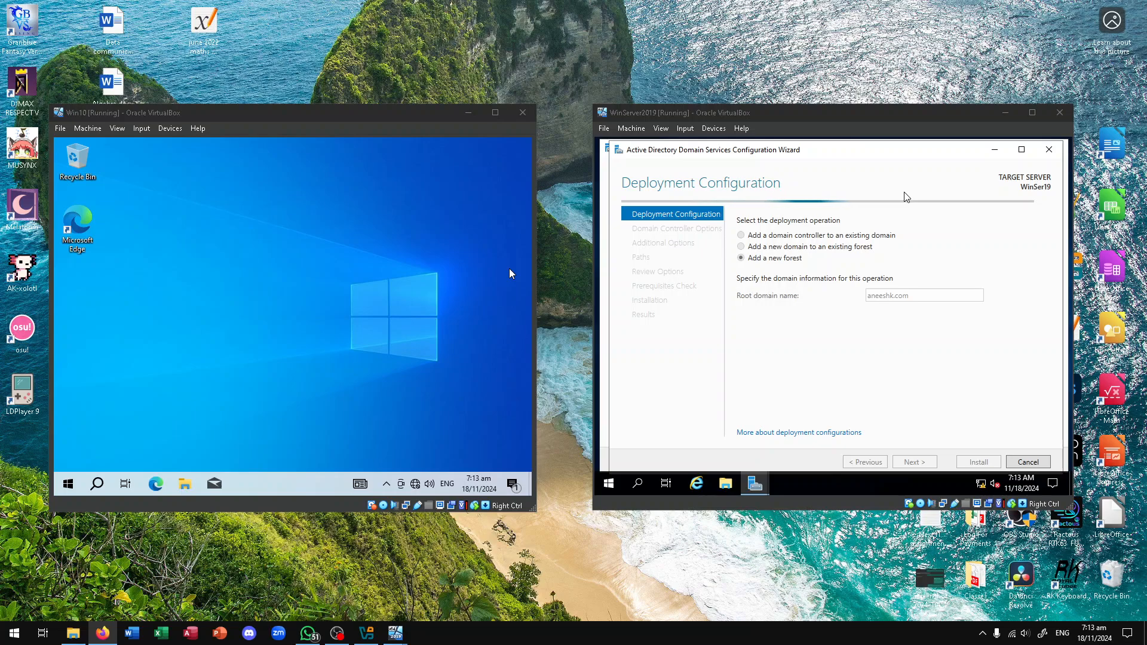
click(882, 170)
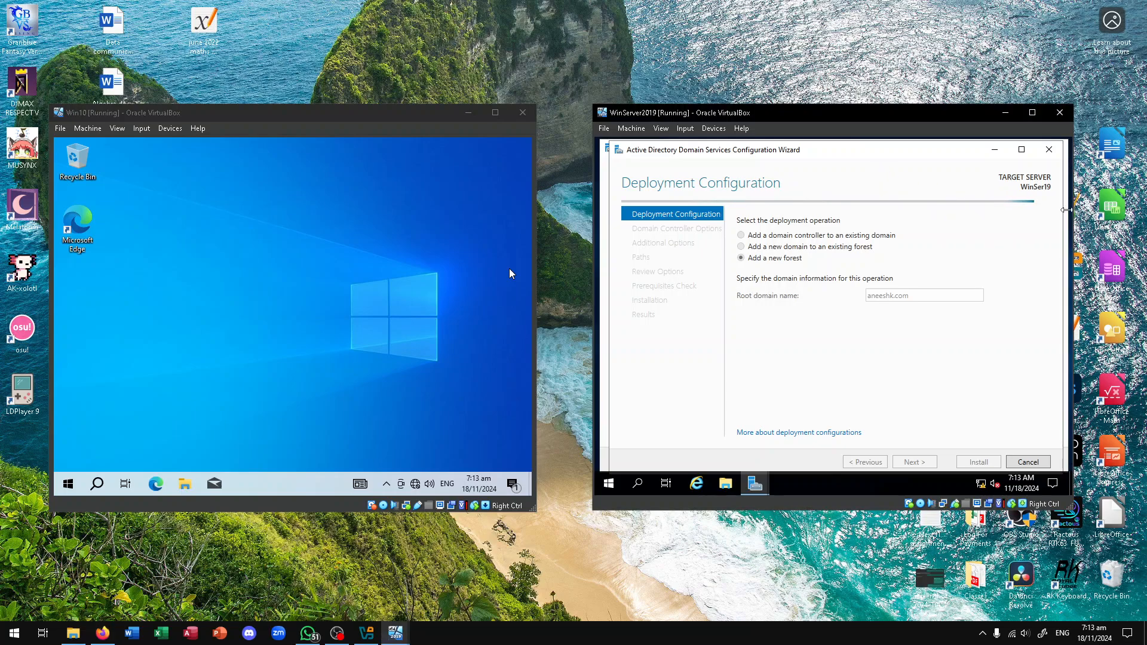
key(alt+Tab)
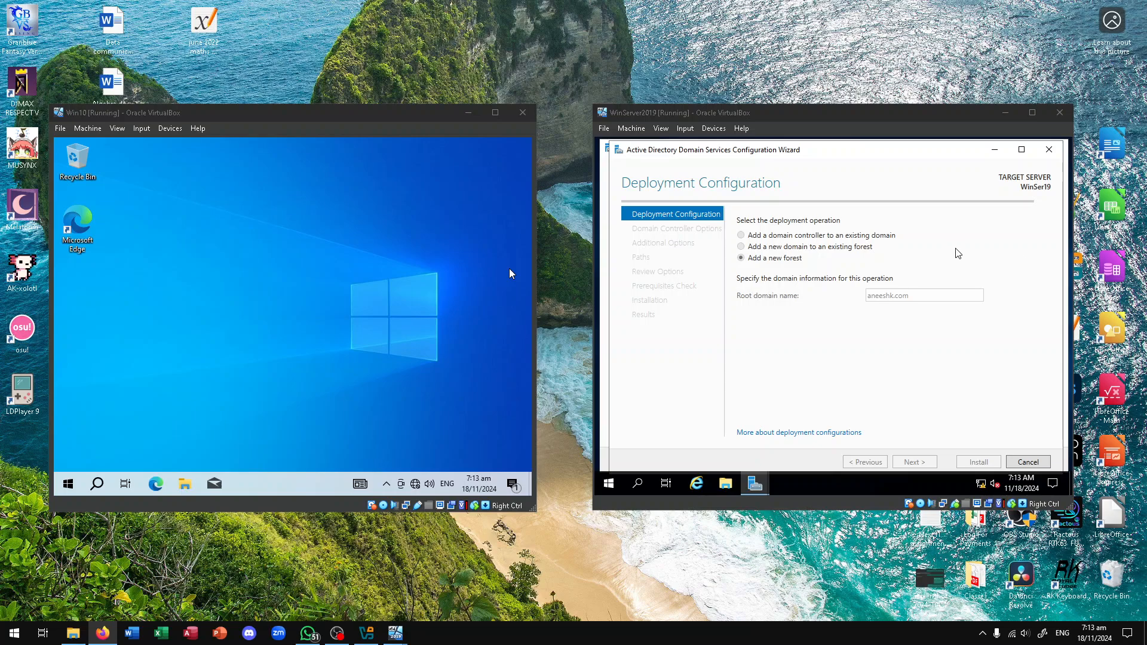
Keep Windows Server 2016 as both the forest and domain functional levels
click(921, 155)
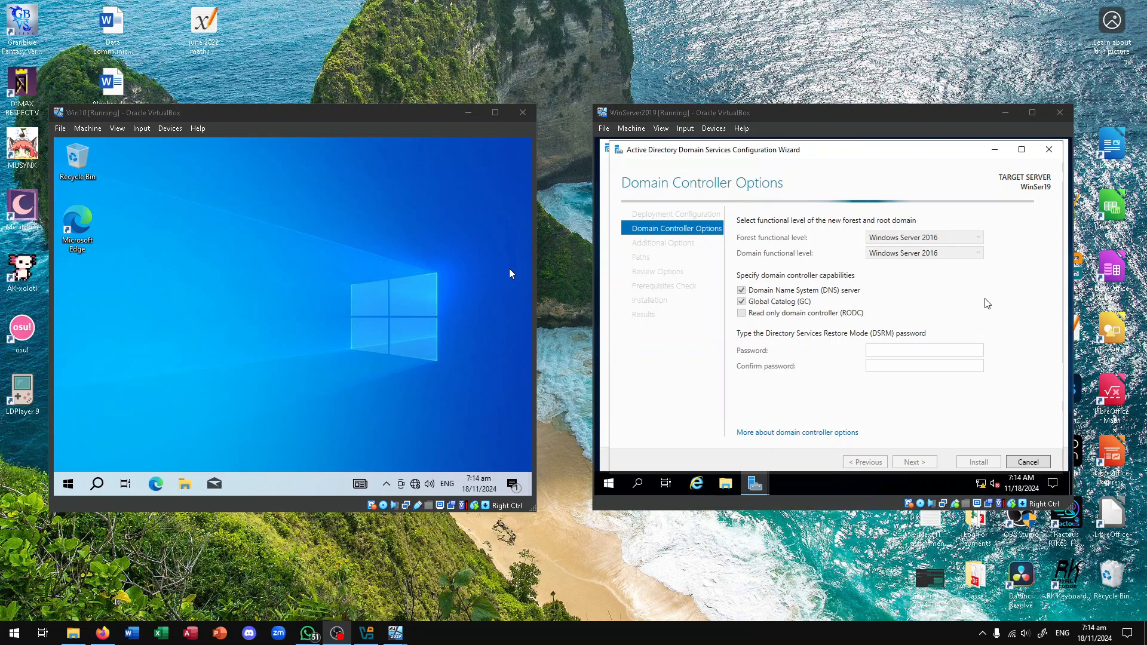
click(926, 280)
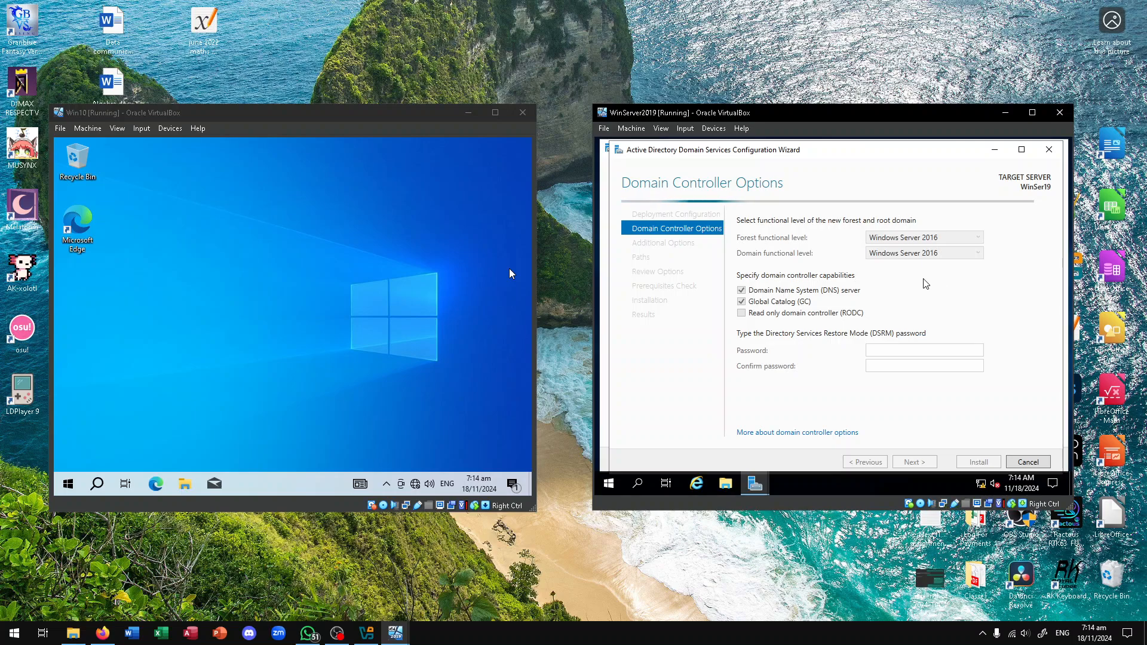
click(926, 237)
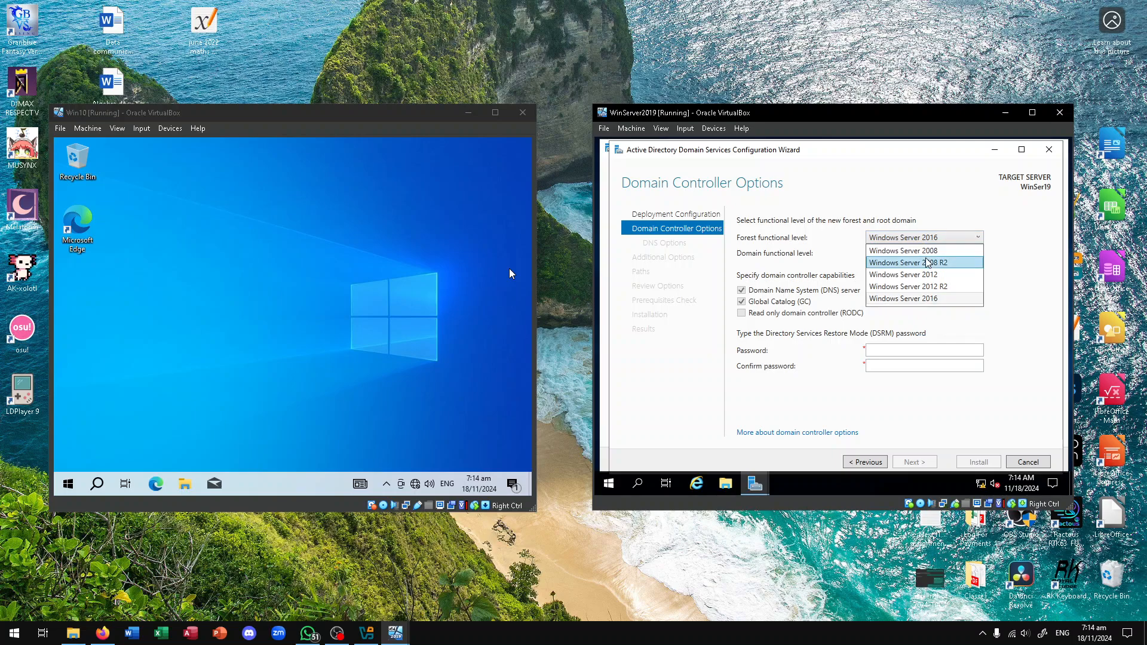
click(932, 298)
click(923, 253)
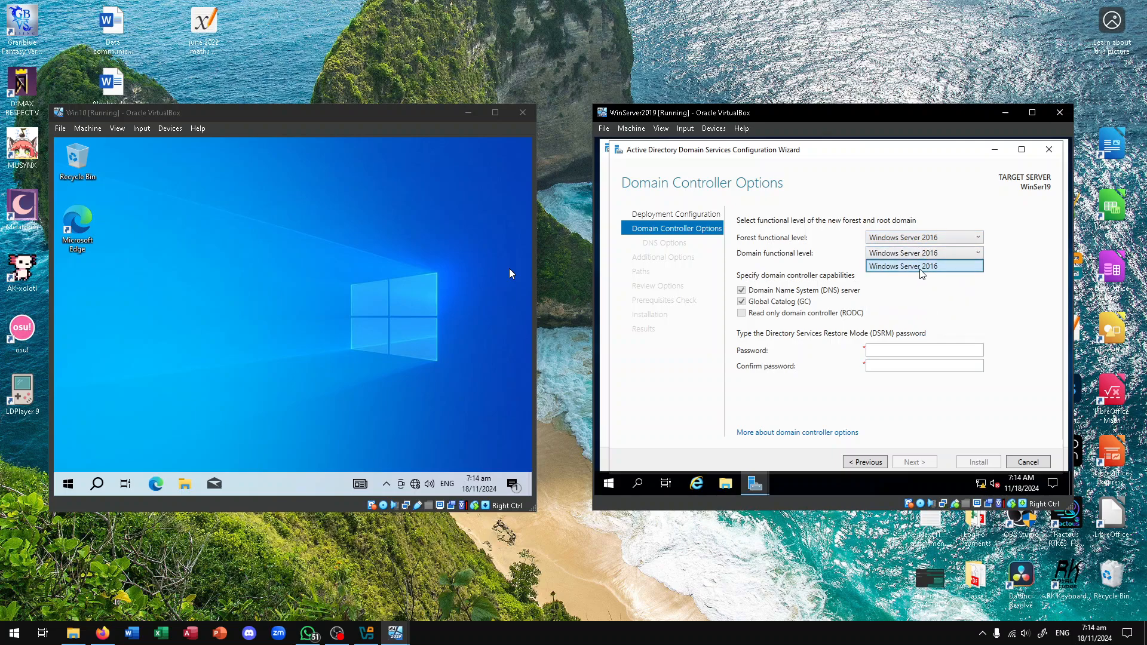
click(921, 270)
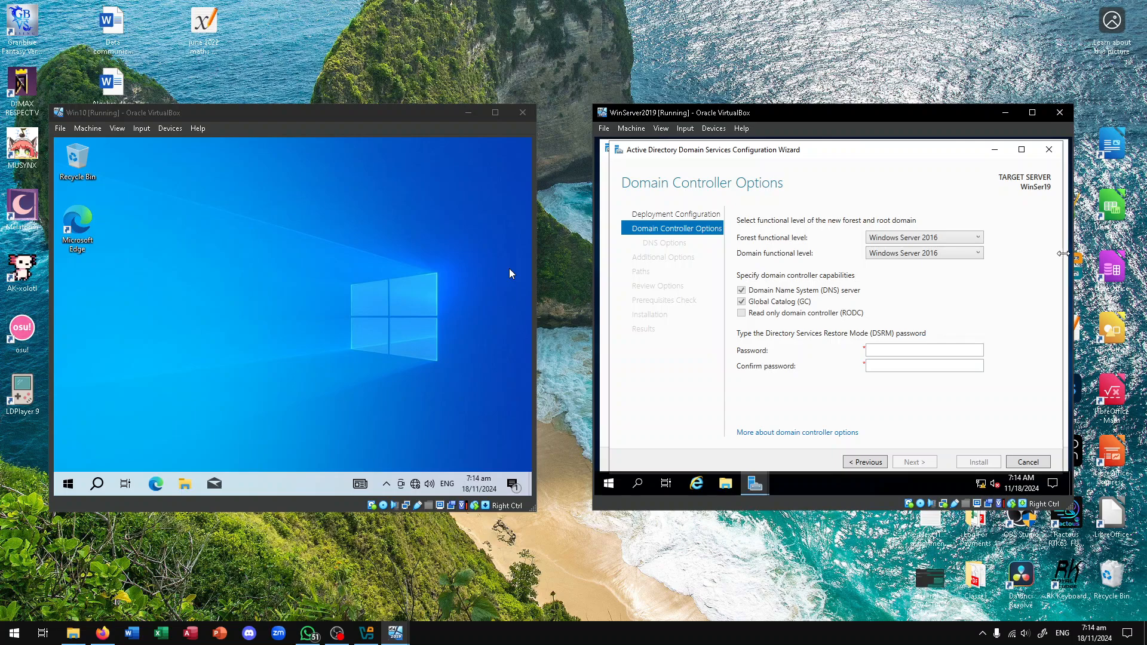
key(alt+Tab)
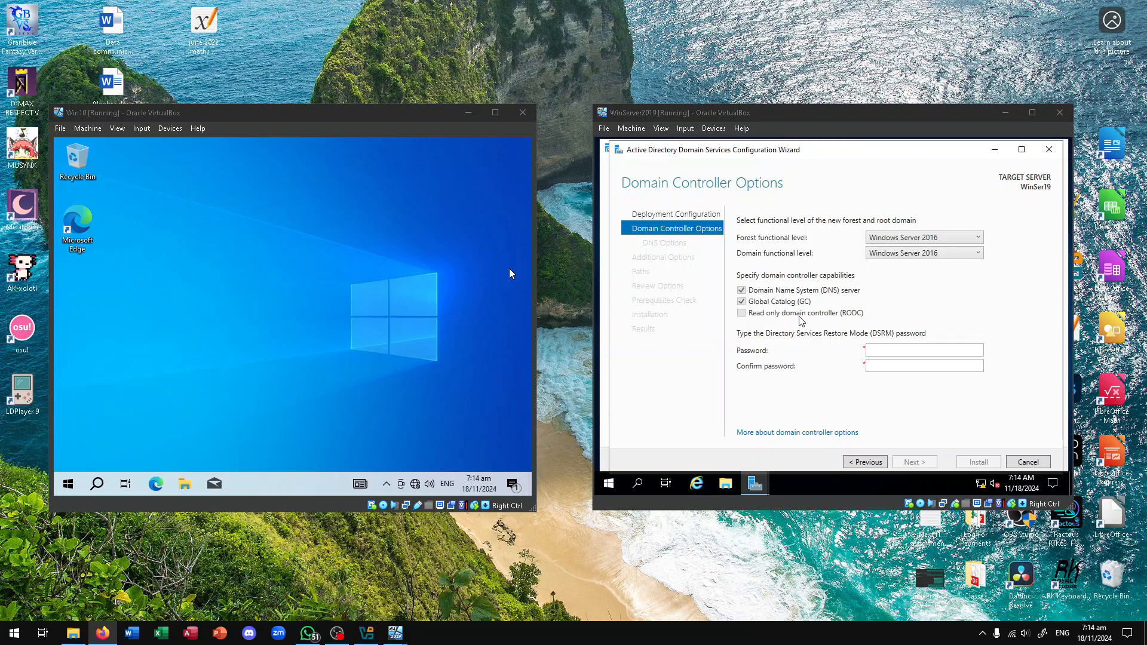
Open the passwords note and enter the DSRM password and its confirmation
click(898, 351)
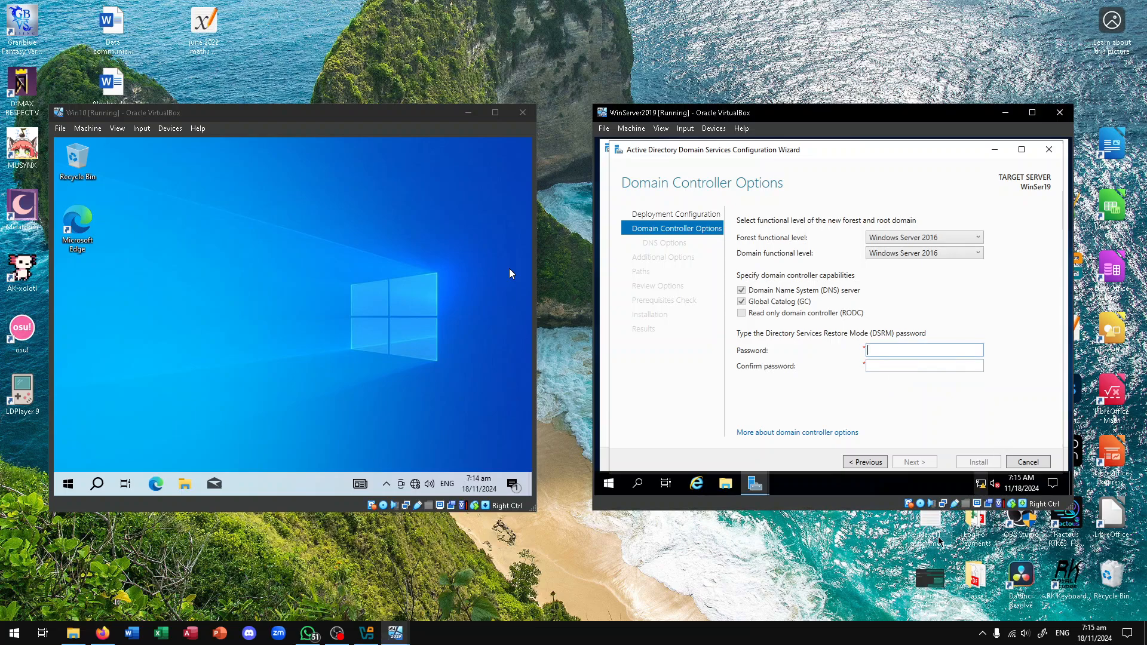
double_click(974, 573)
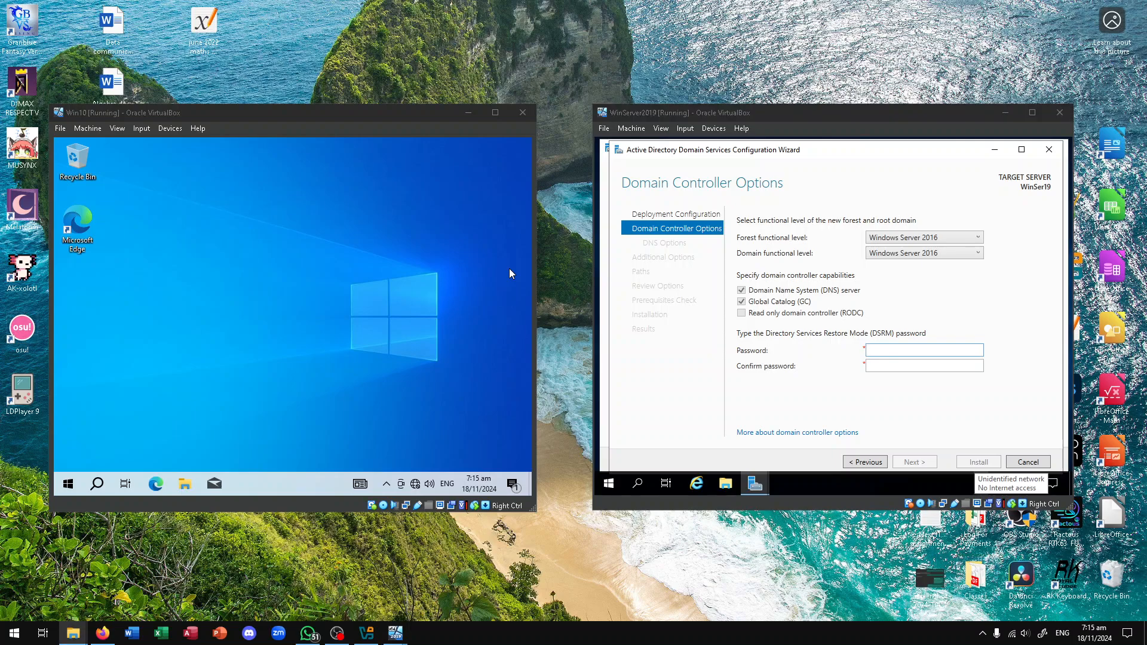
drag(609, 148, 1146, 207)
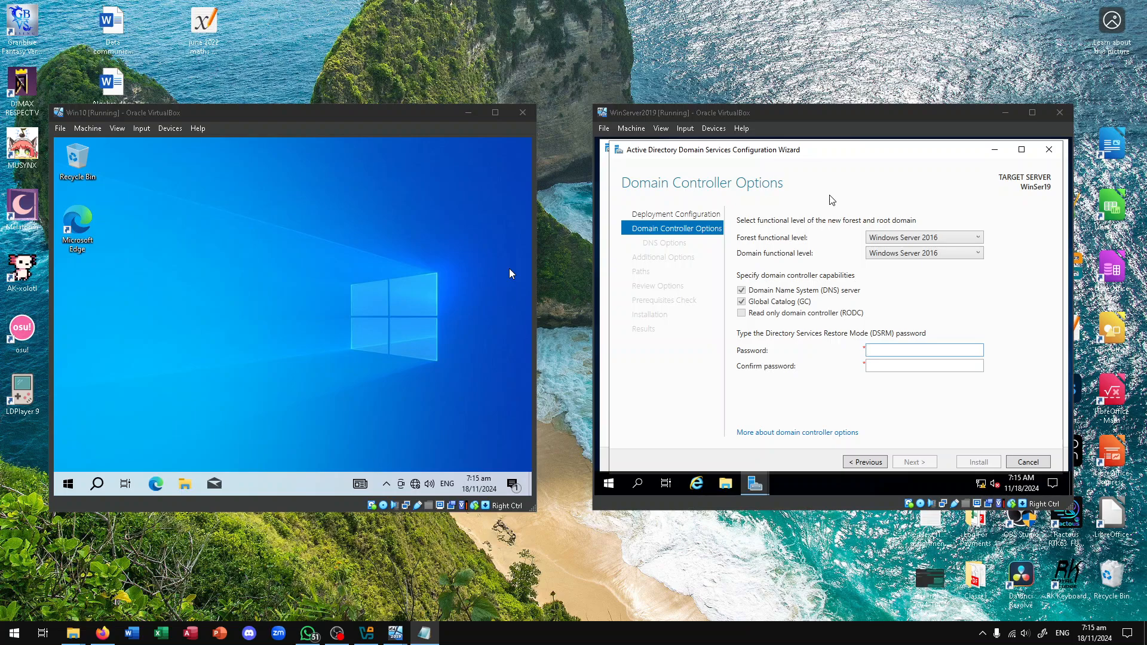
click(906, 154)
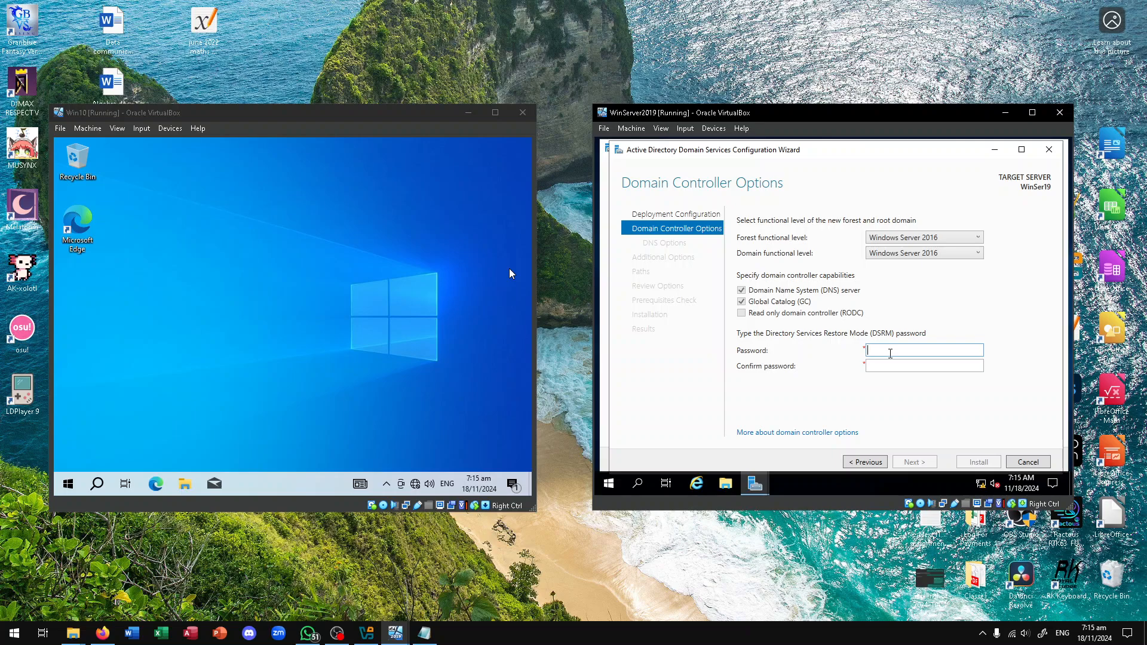
text(*********)
key(Tab)
text(**)
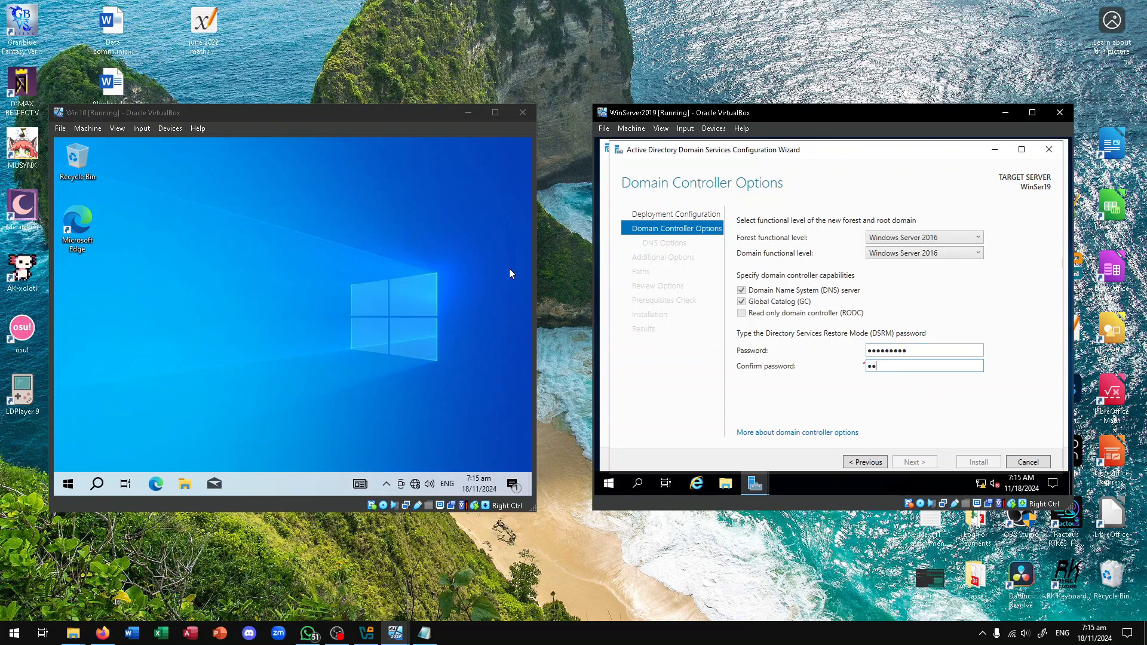
text(********)
Re-enter the DSRM password, clear the confirmation, and recheck the note so both match
double_click(955, 353)
key(BackSpace)
text(*)
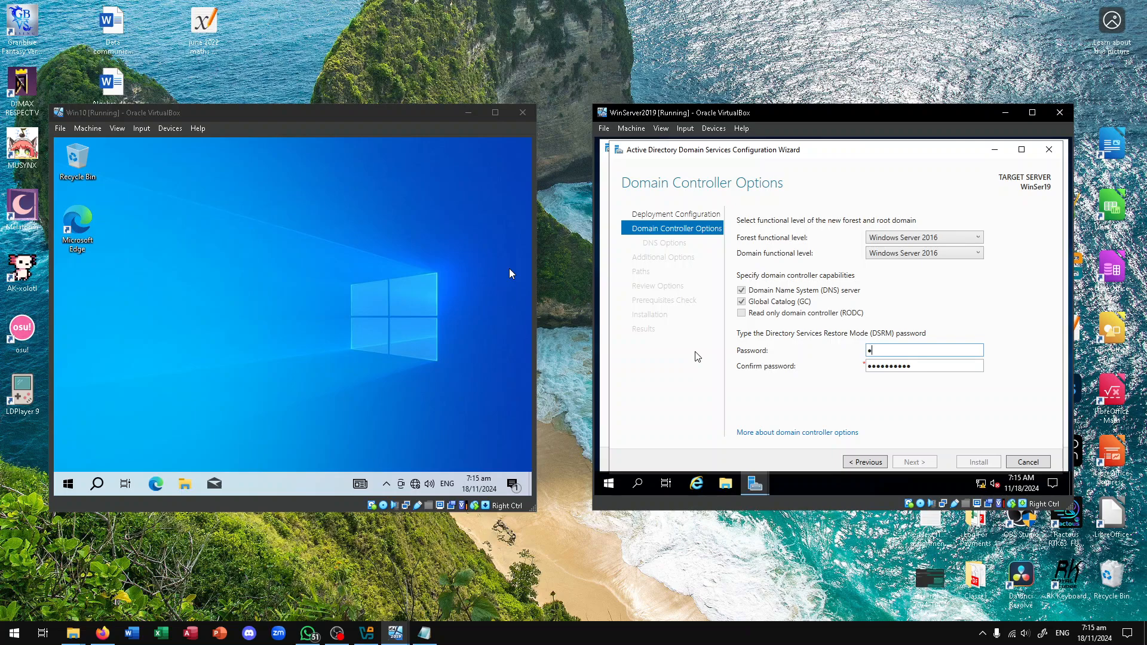
text(********)
double_click(902, 367)
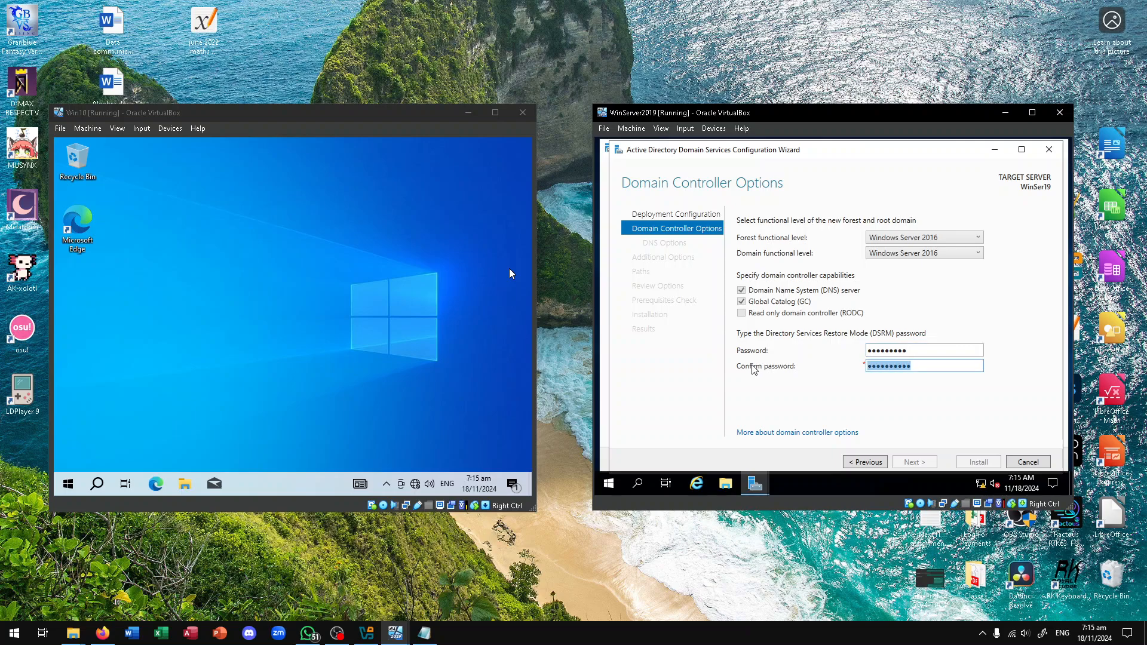
key(BackSpace)
text(*********)
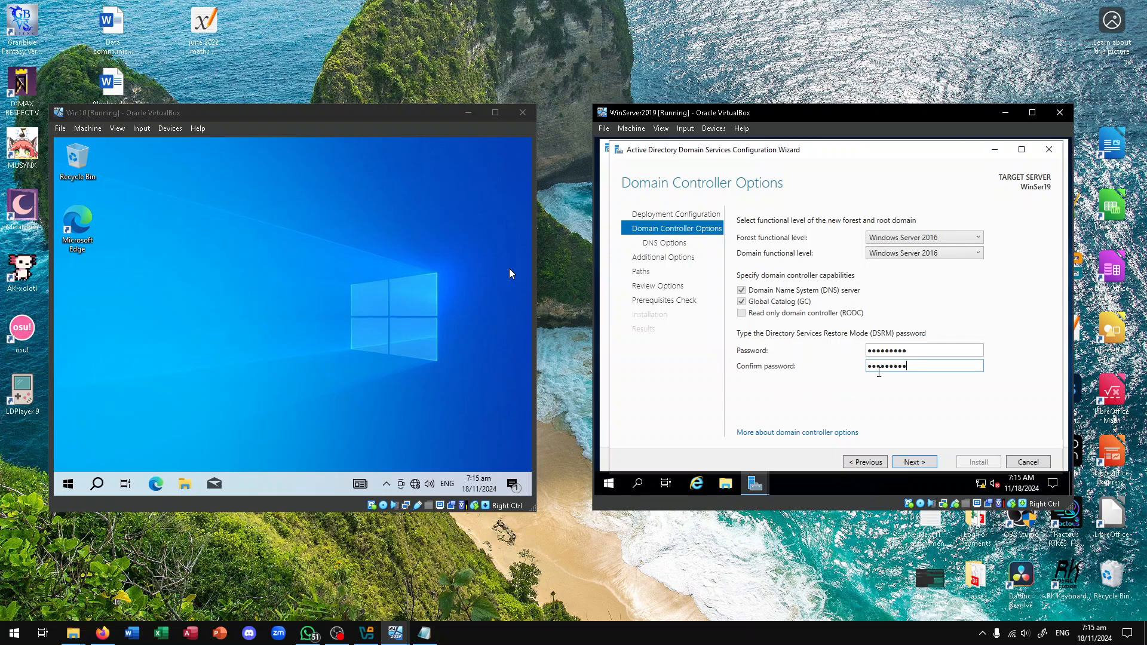
key(alt+Tab)
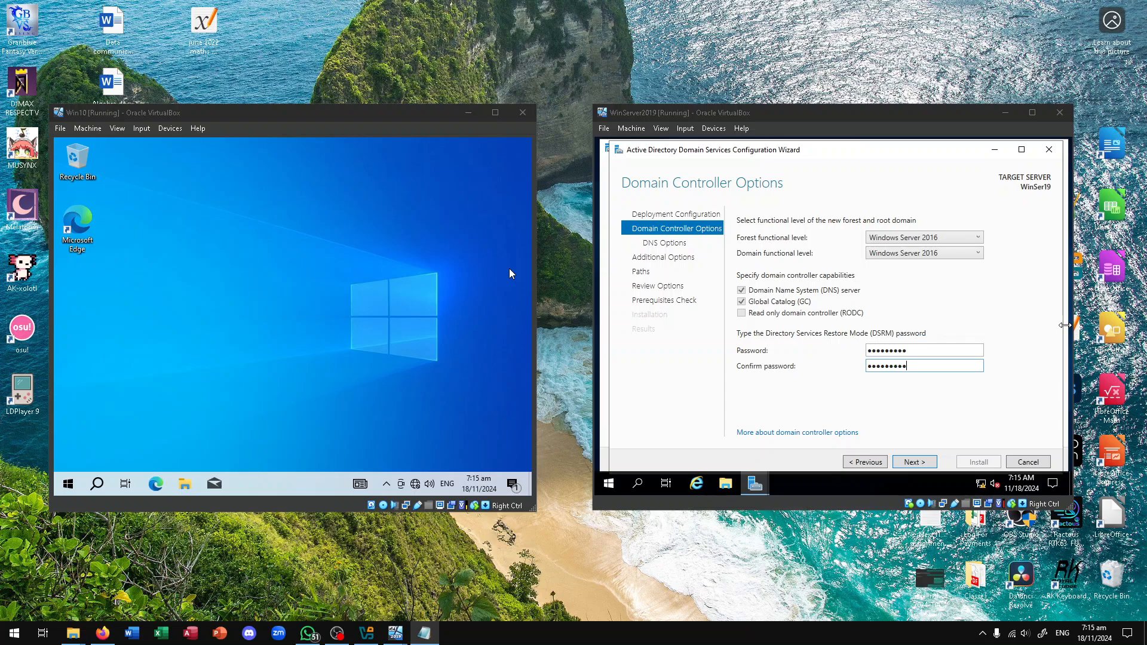
key(alt+F4)
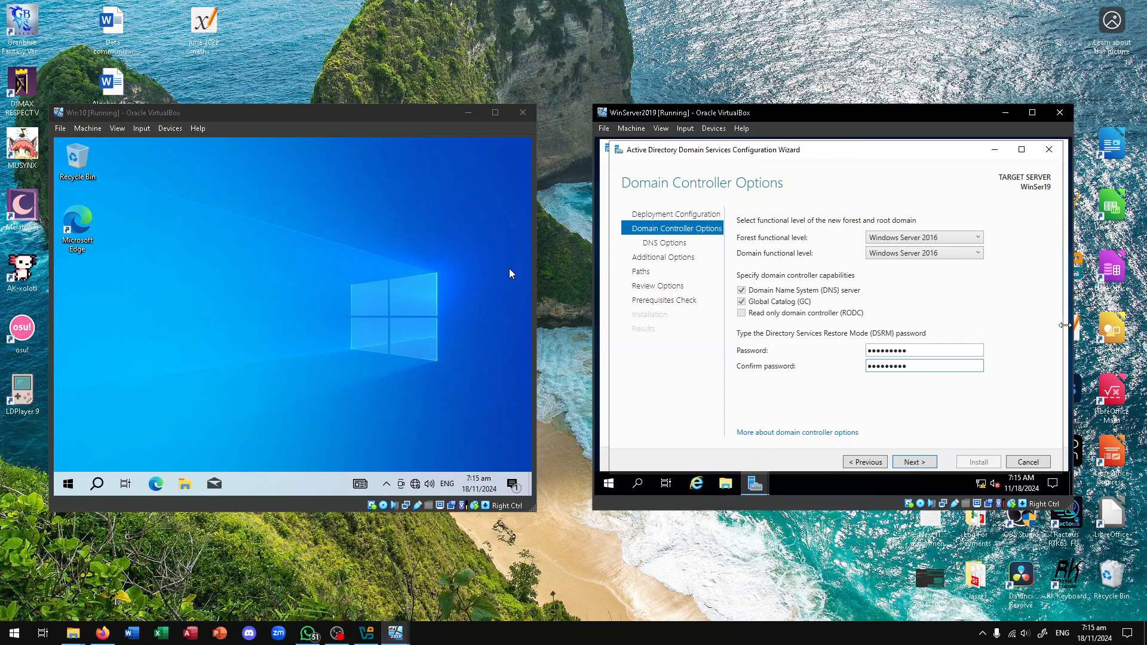
click(994, 358)
Go to DNS Options, step back to Domain Controller Options, then return to DNS Options
click(912, 463)
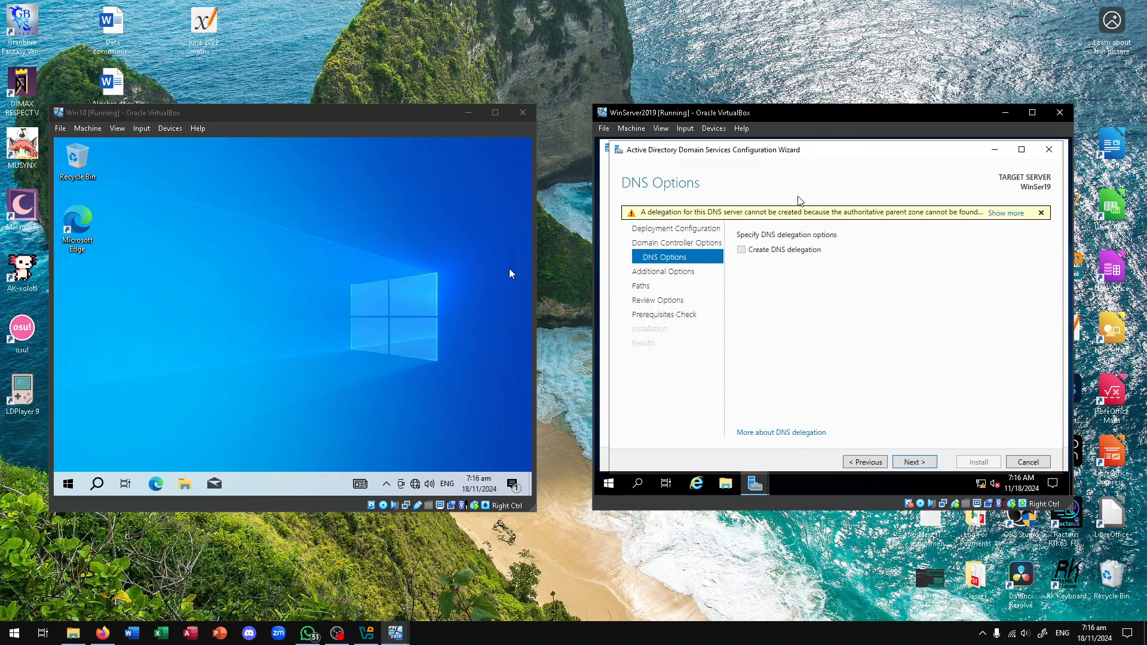
key(alt+Tab)
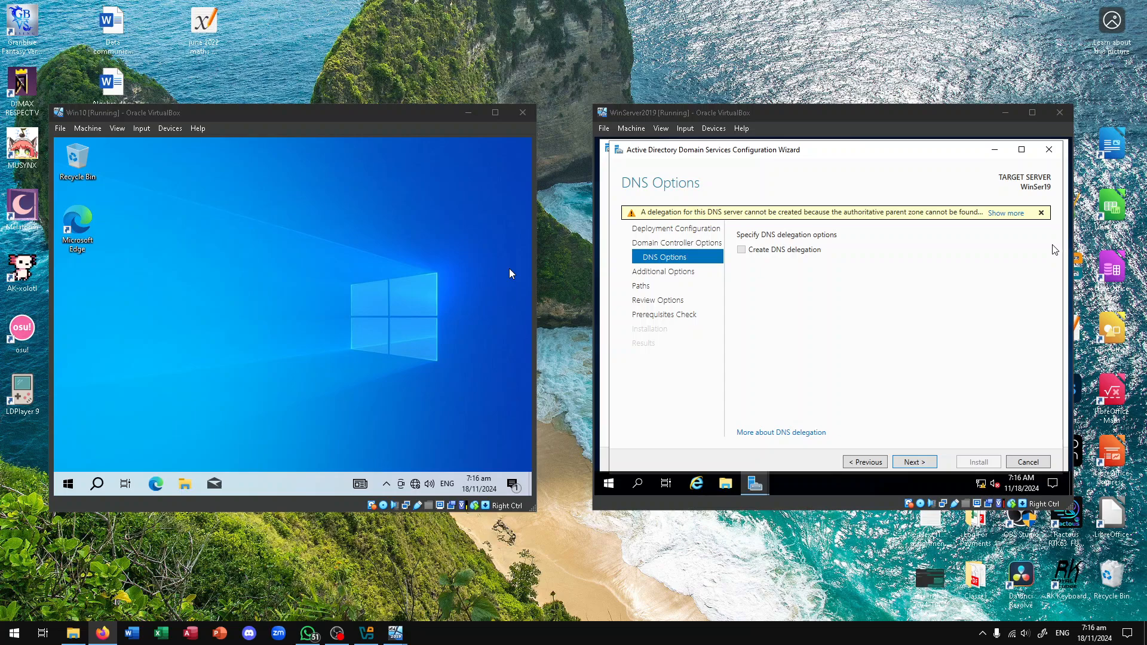
click(871, 463)
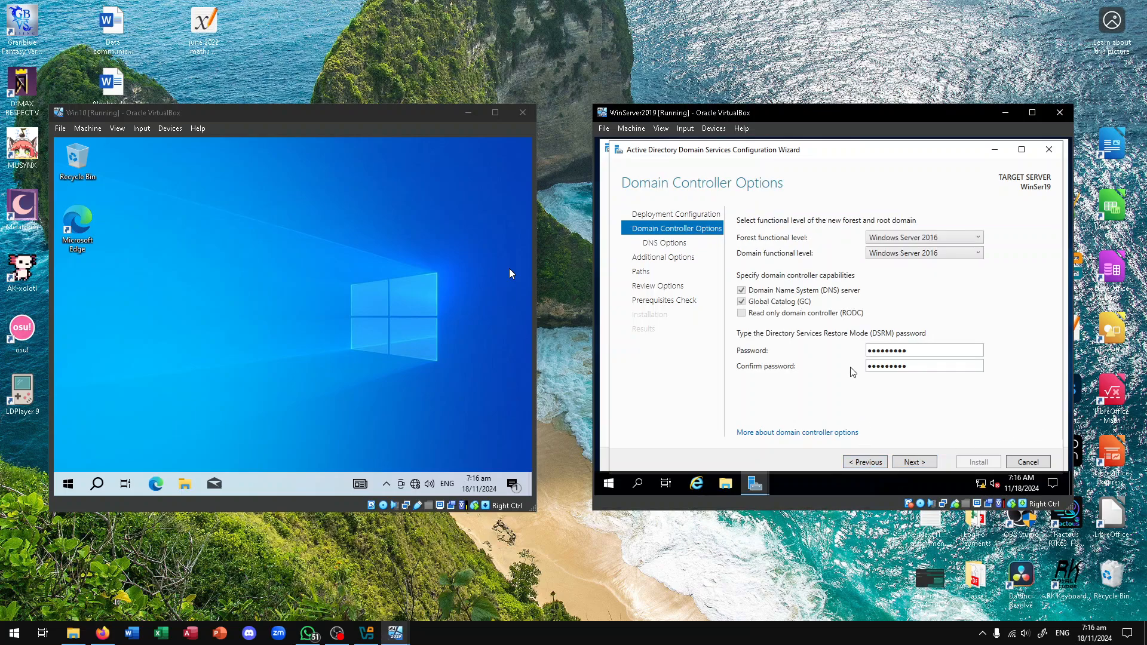
key(alt+Tab)
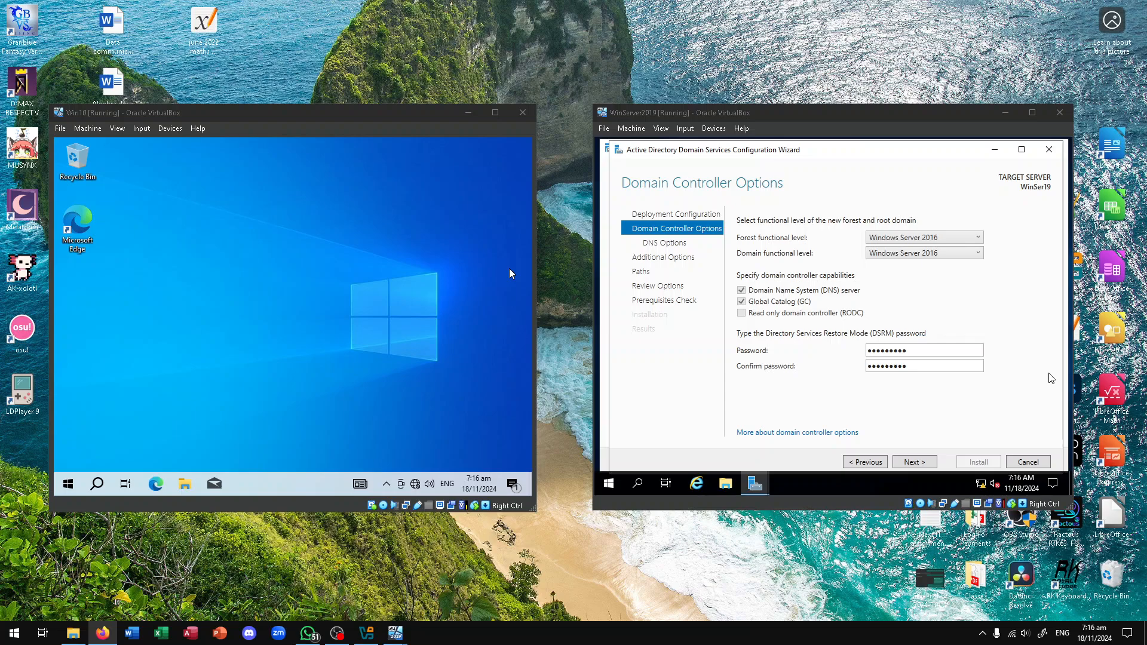
click(924, 460)
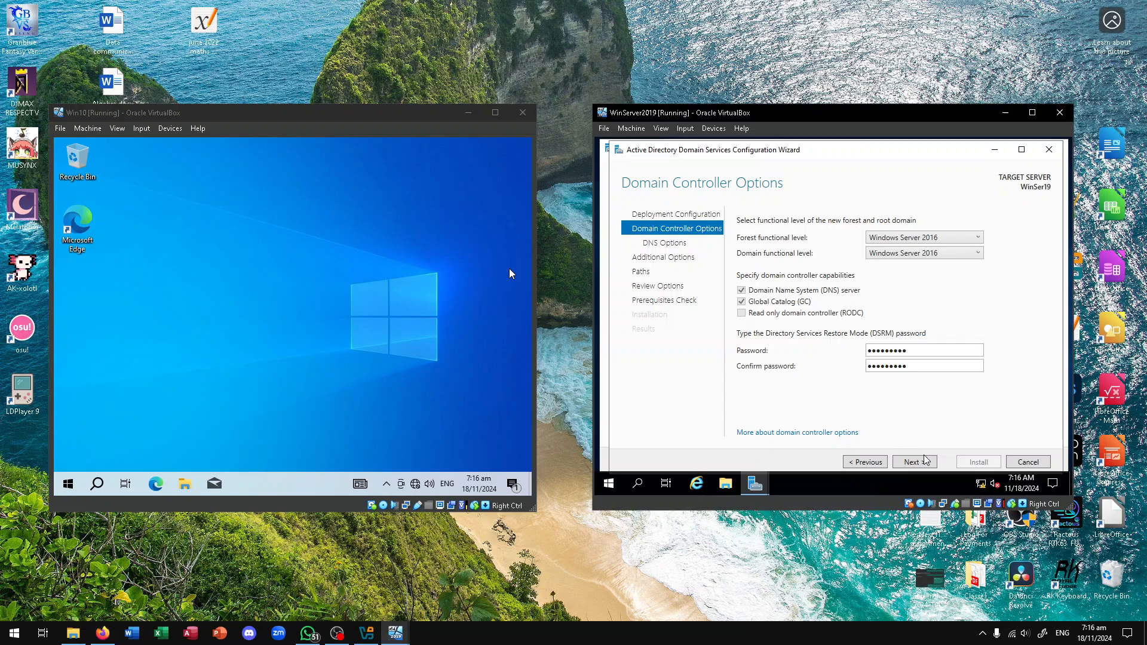
click(924, 462)
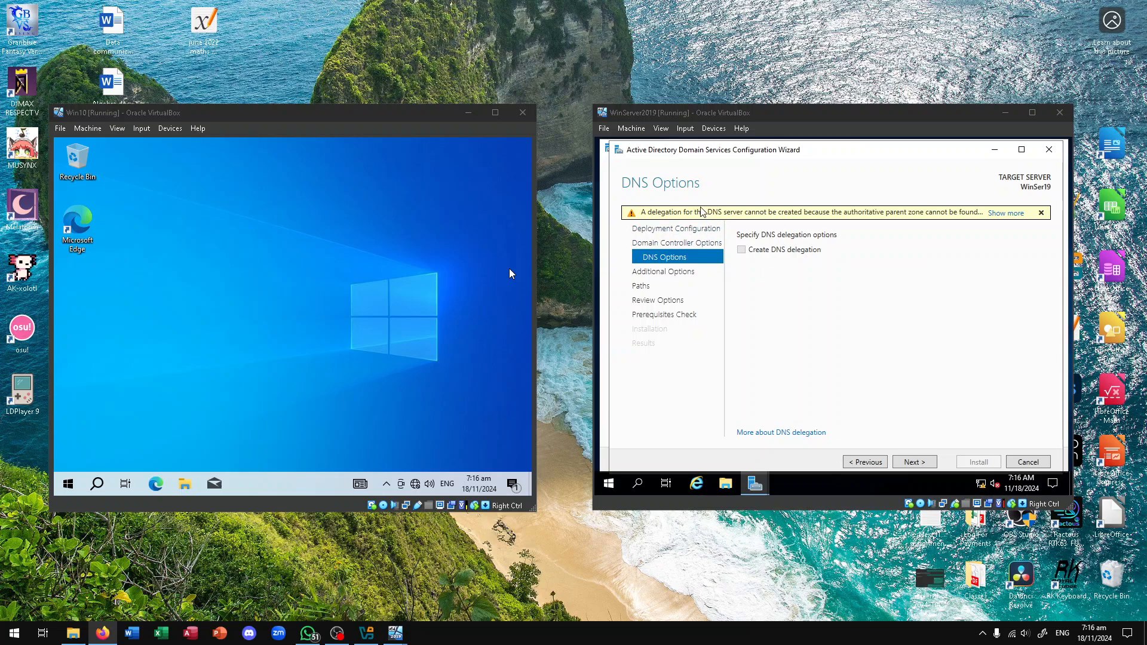
Read and dismiss the full DNS delegation warning, then continue to Additional Options
click(1006, 213)
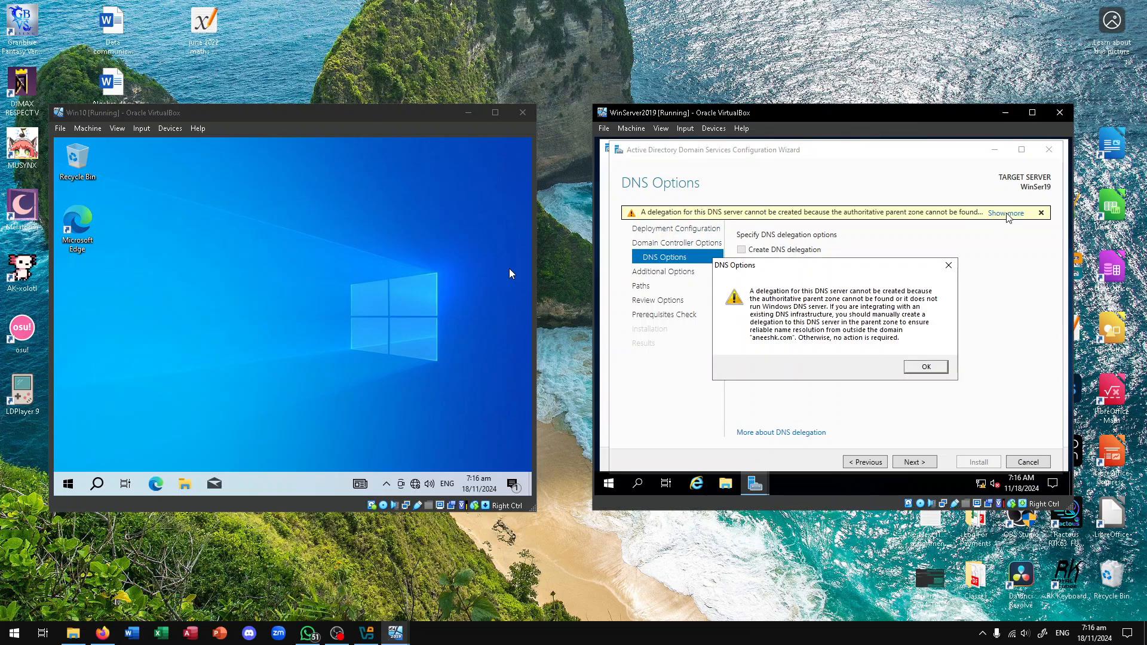
click(926, 366)
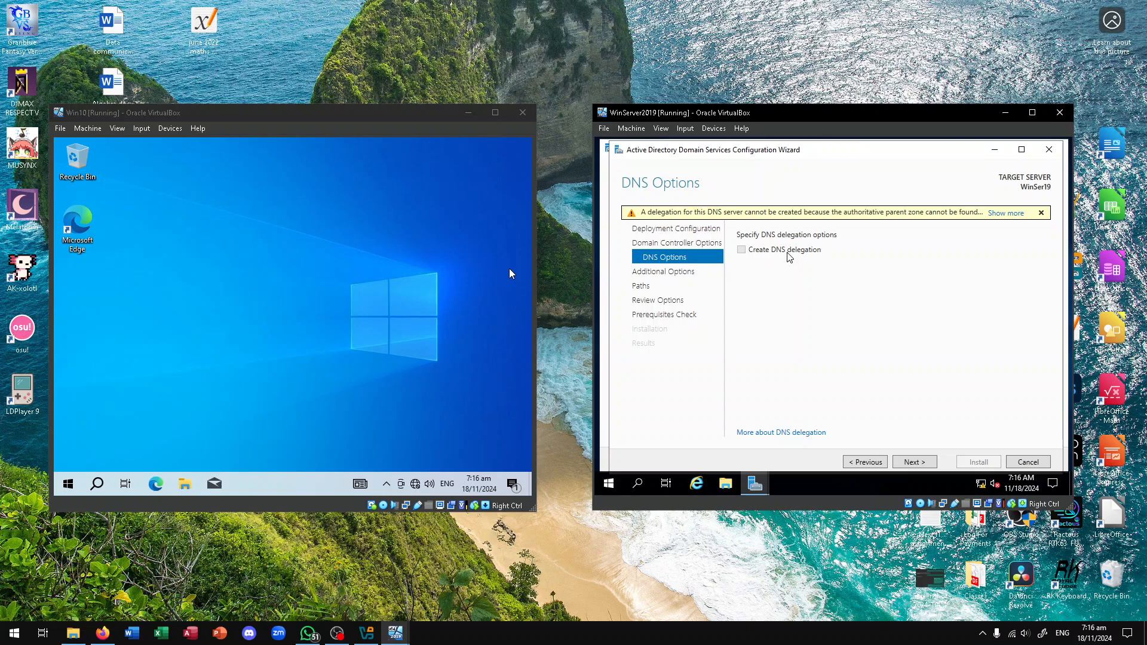
click(1146, 296)
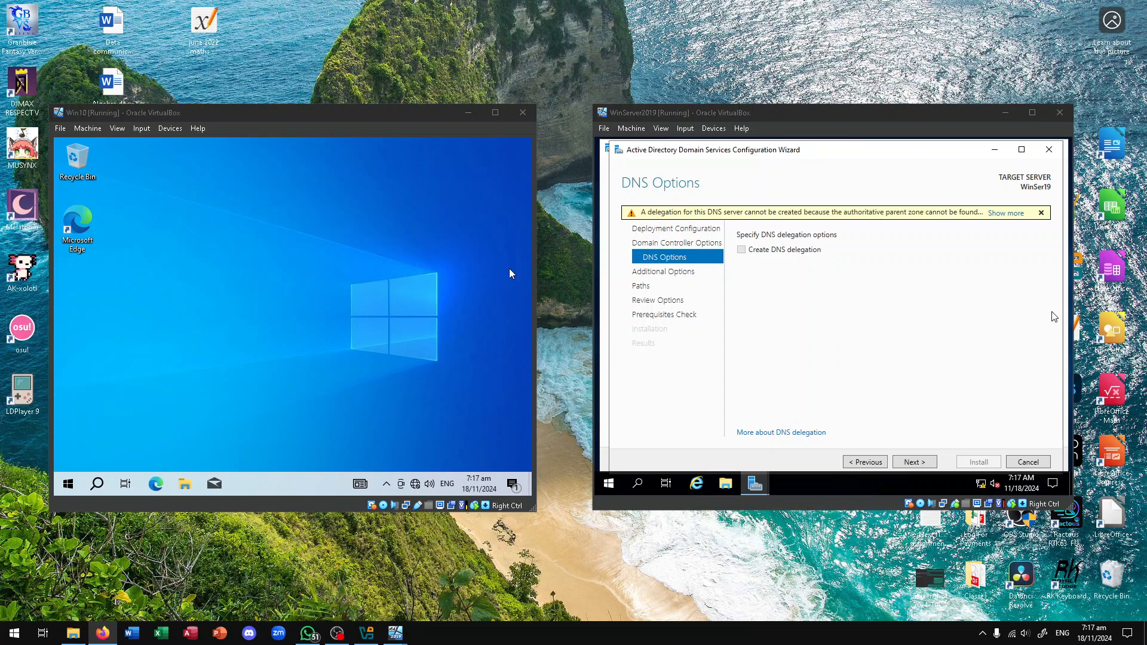
click(920, 463)
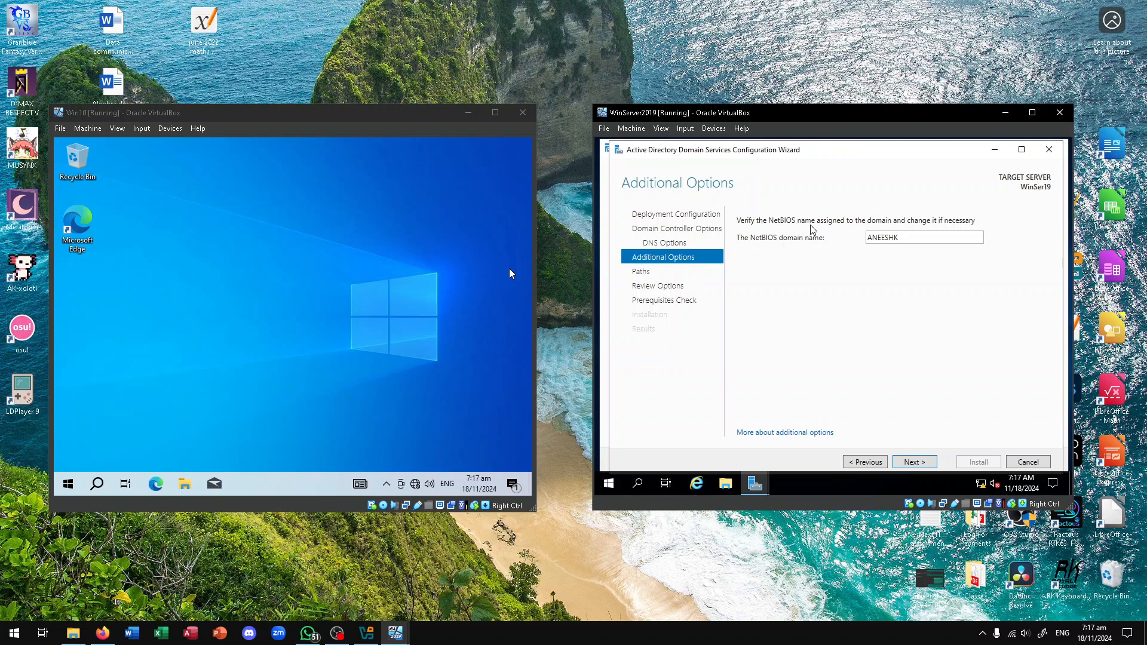
Keep ANEESHK as the NetBIOS domain name and continue to the Paths page
double_click(899, 238)
click(909, 276)
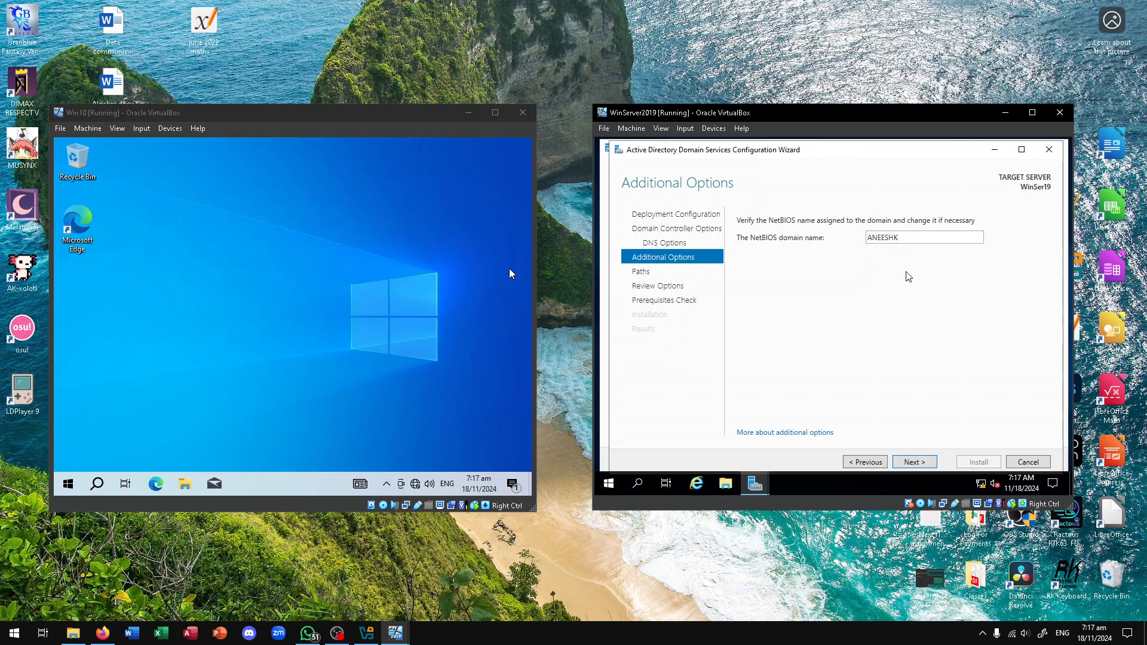
click(915, 463)
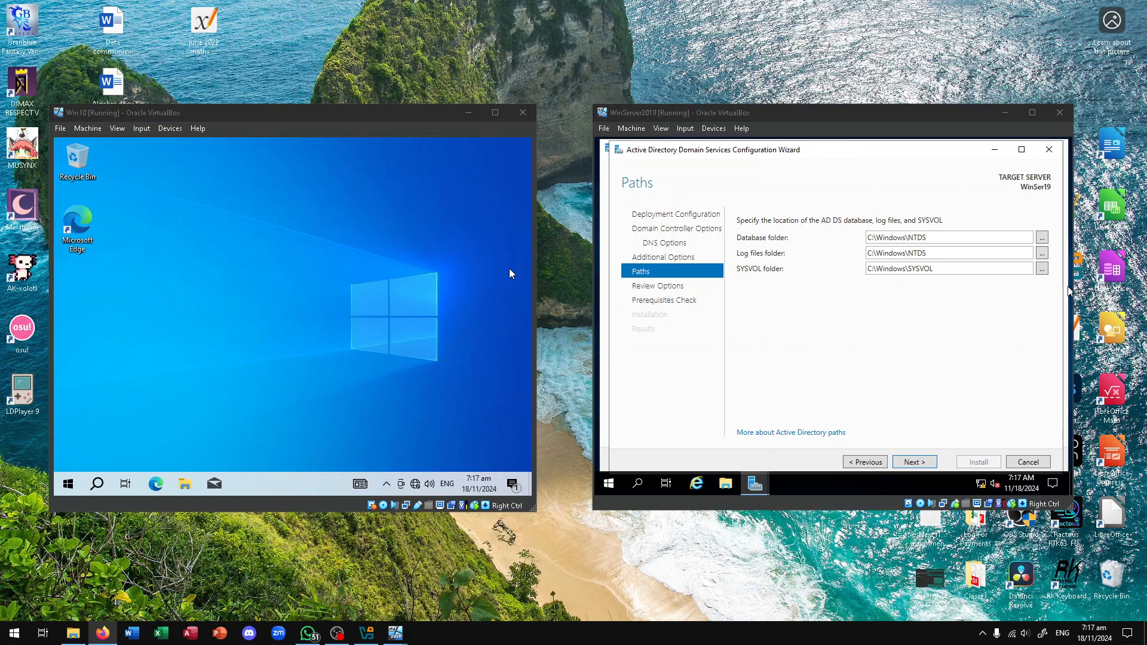
Browse the C:\Windows folder tree for the log files folder, then cancel, keeping C:\Windows\NTDS
click(1043, 254)
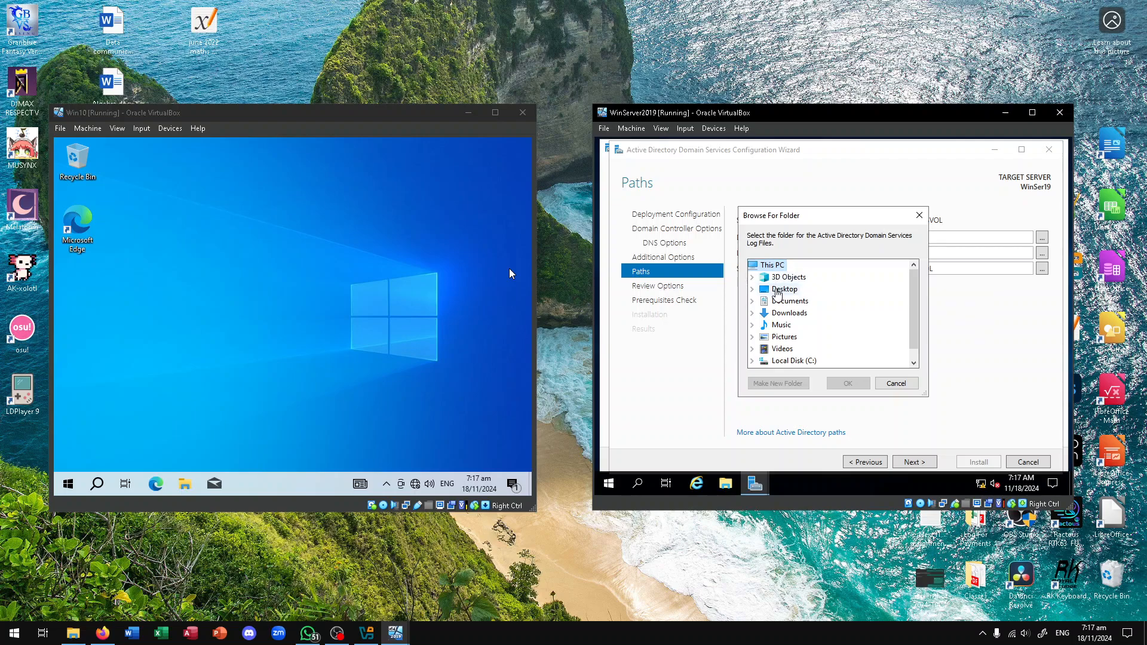
key(Escape)
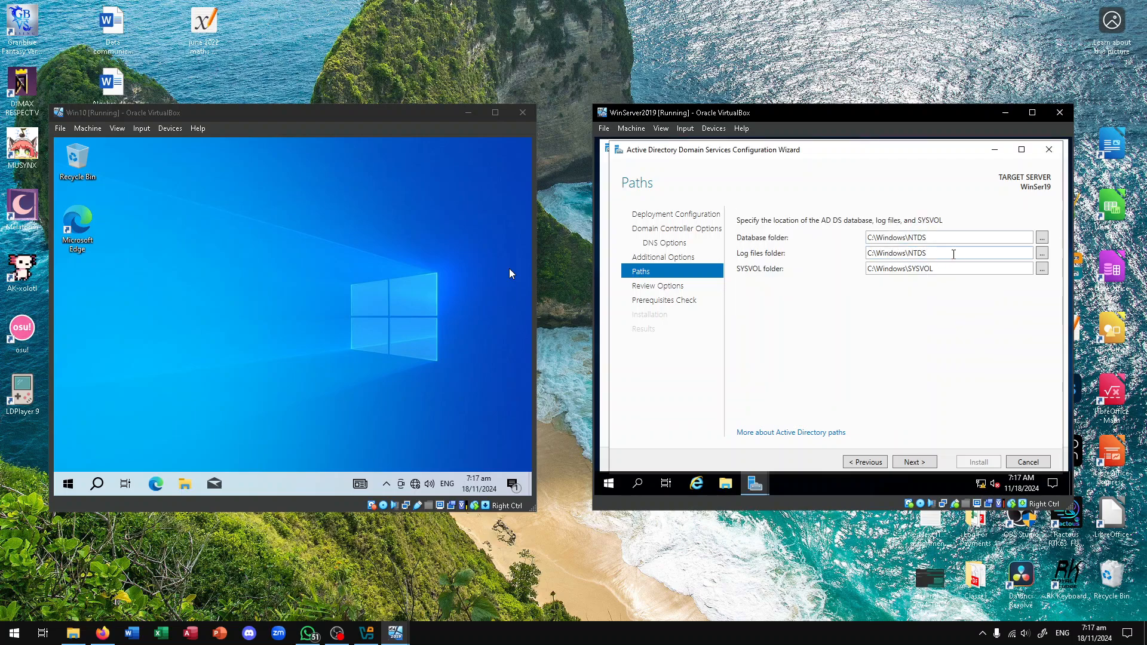
click(1043, 253)
scroll(800, 313, down, 1)
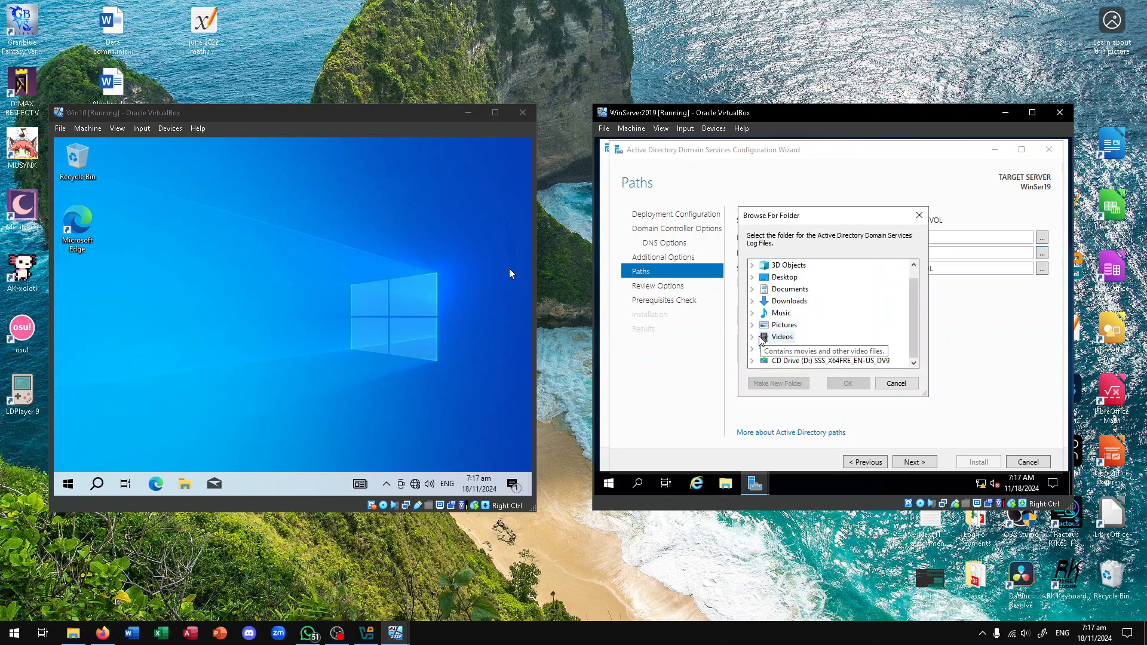
click(754, 350)
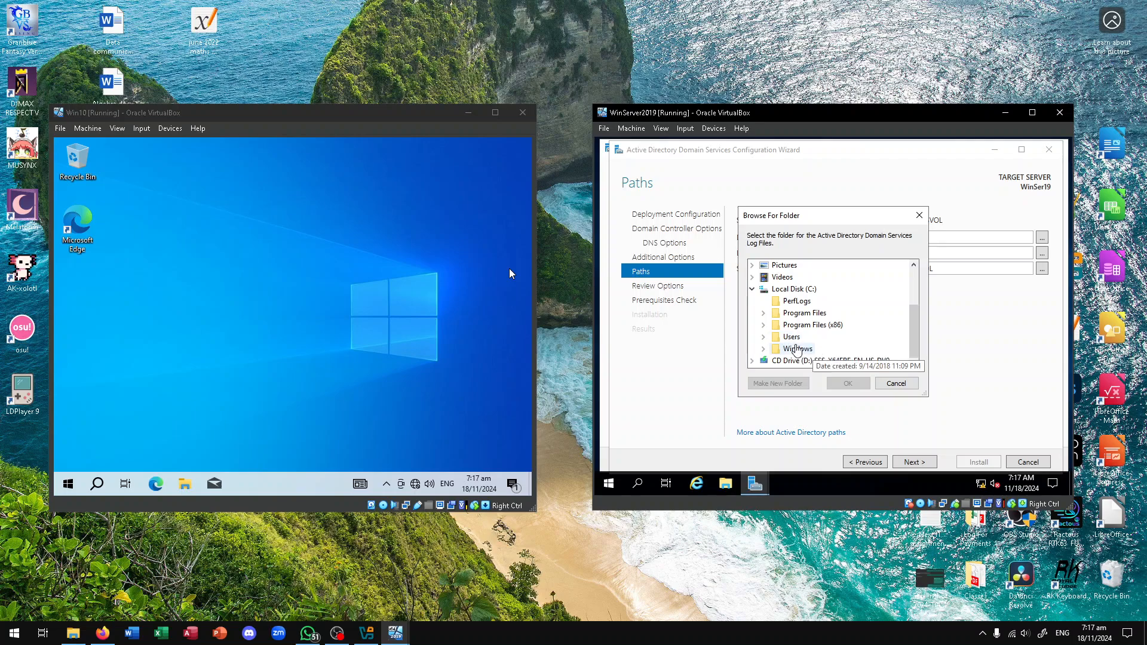
click(768, 349)
scroll(823, 350, down, 3)
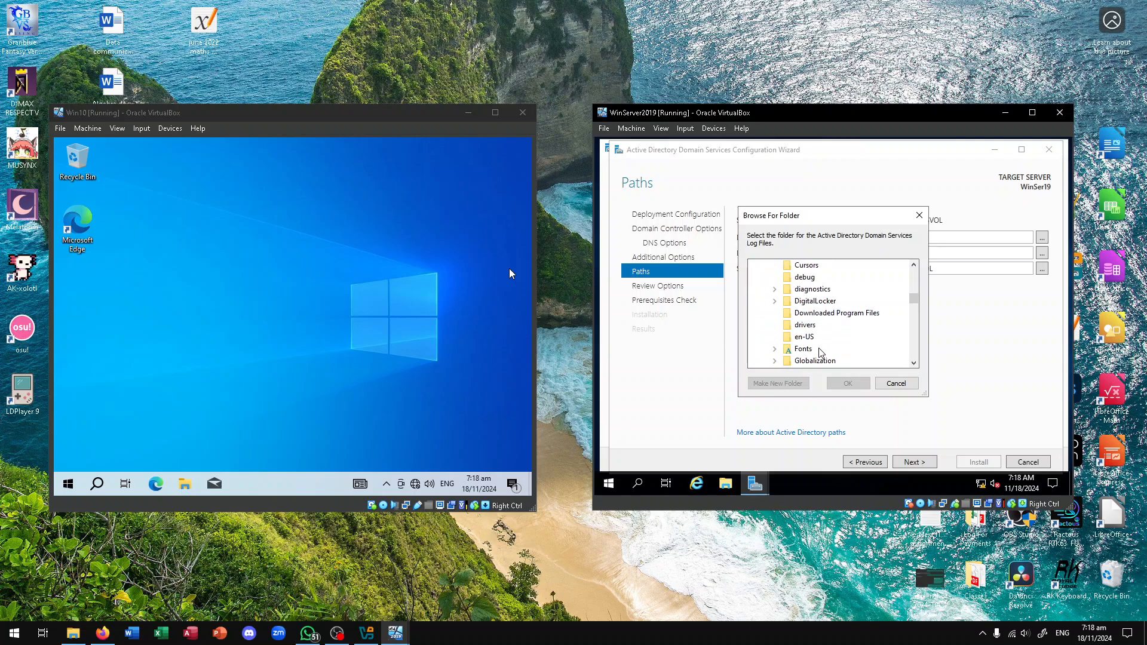
scroll(808, 344, down, 4)
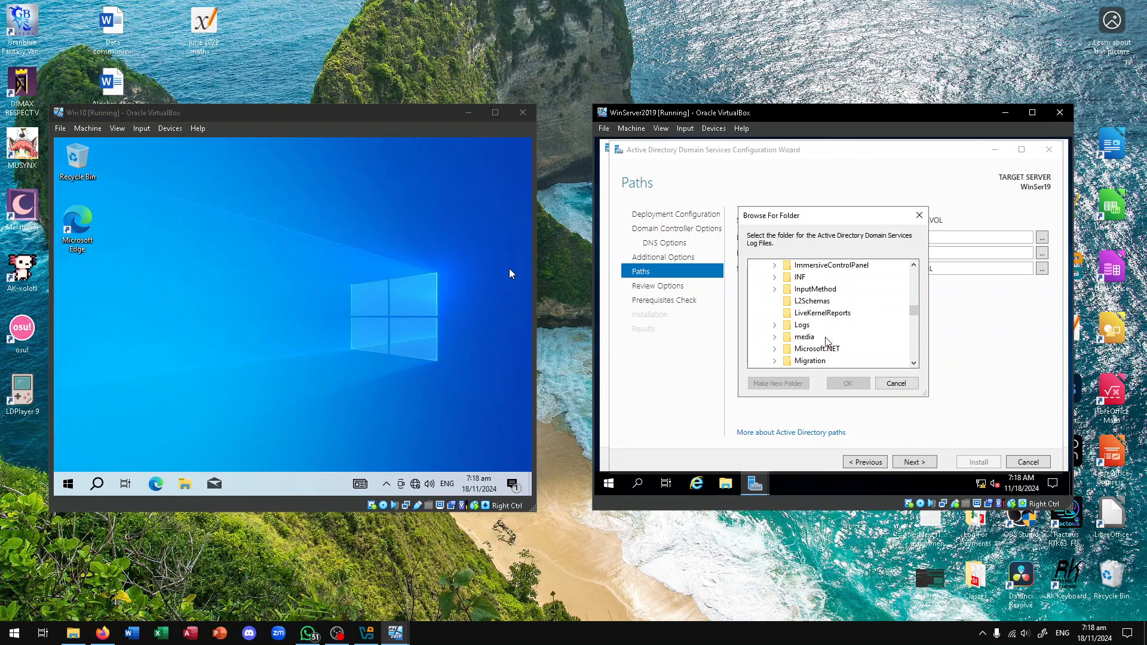
scroll(828, 341, down, 1)
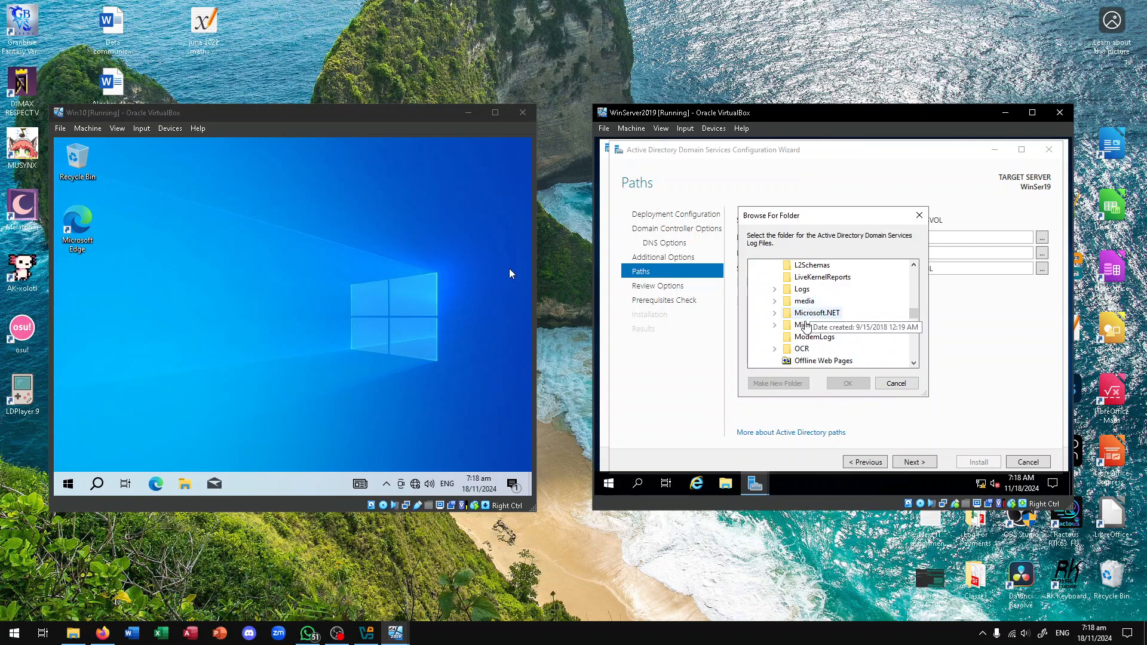
scroll(811, 346, down, 5)
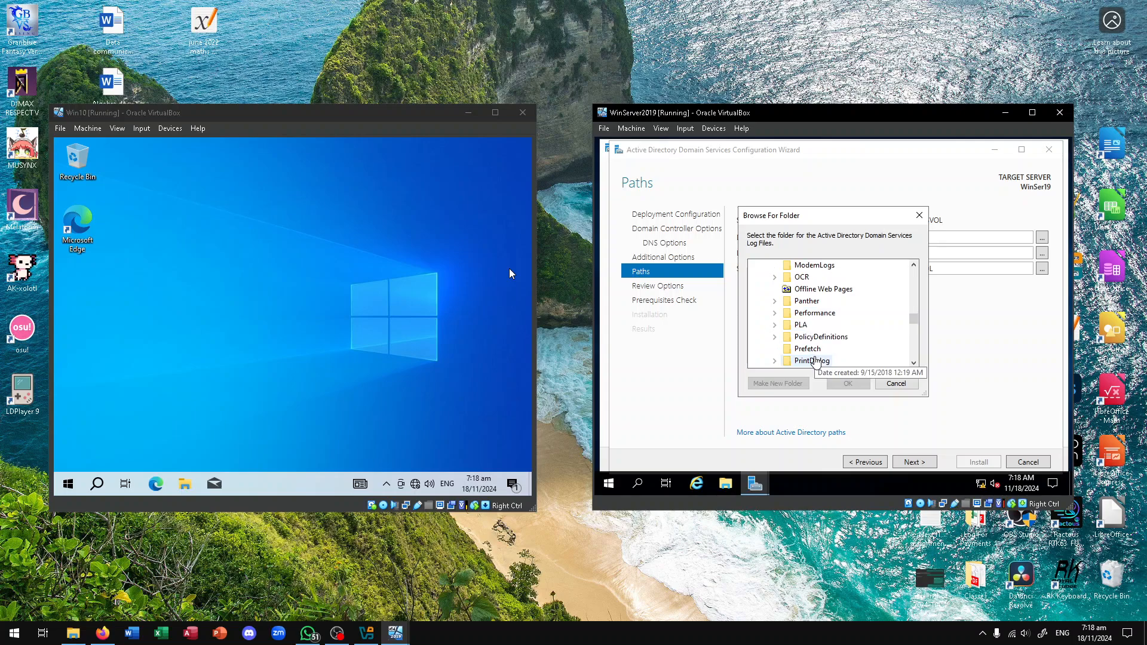
scroll(820, 357, up, 7)
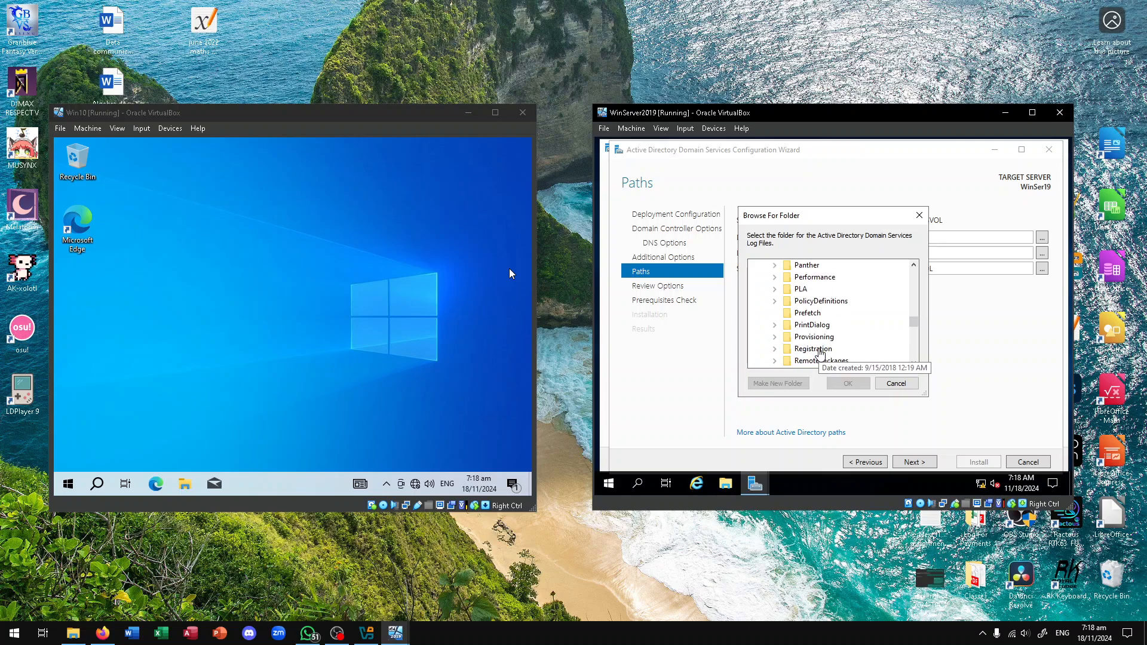
scroll(808, 328, up, 1)
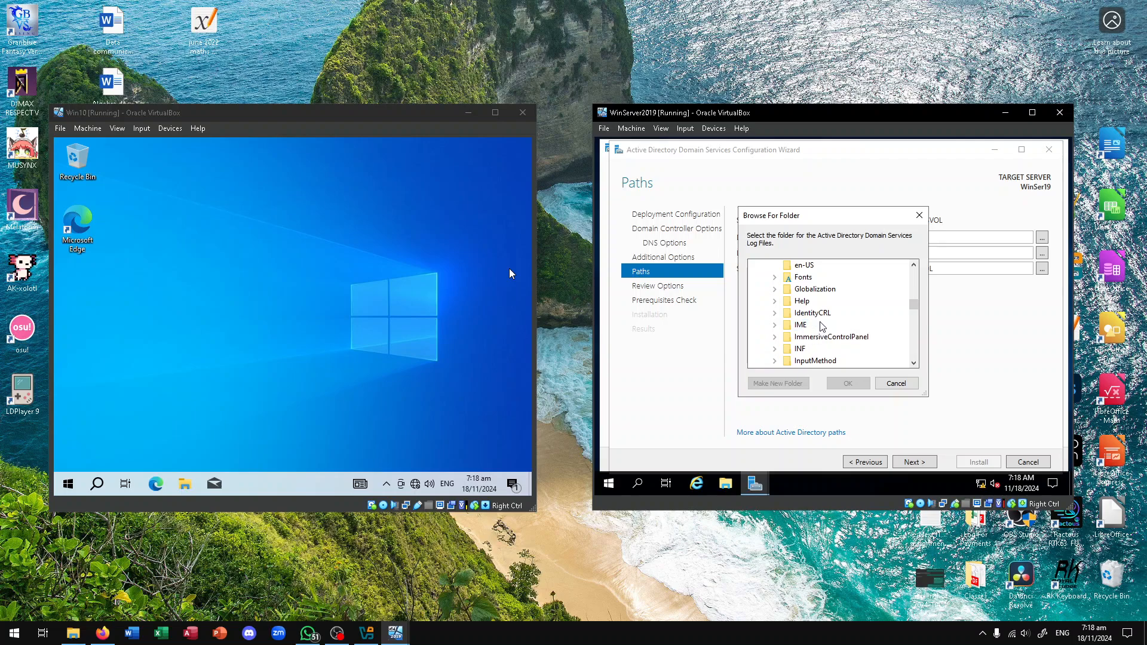
click(897, 382)
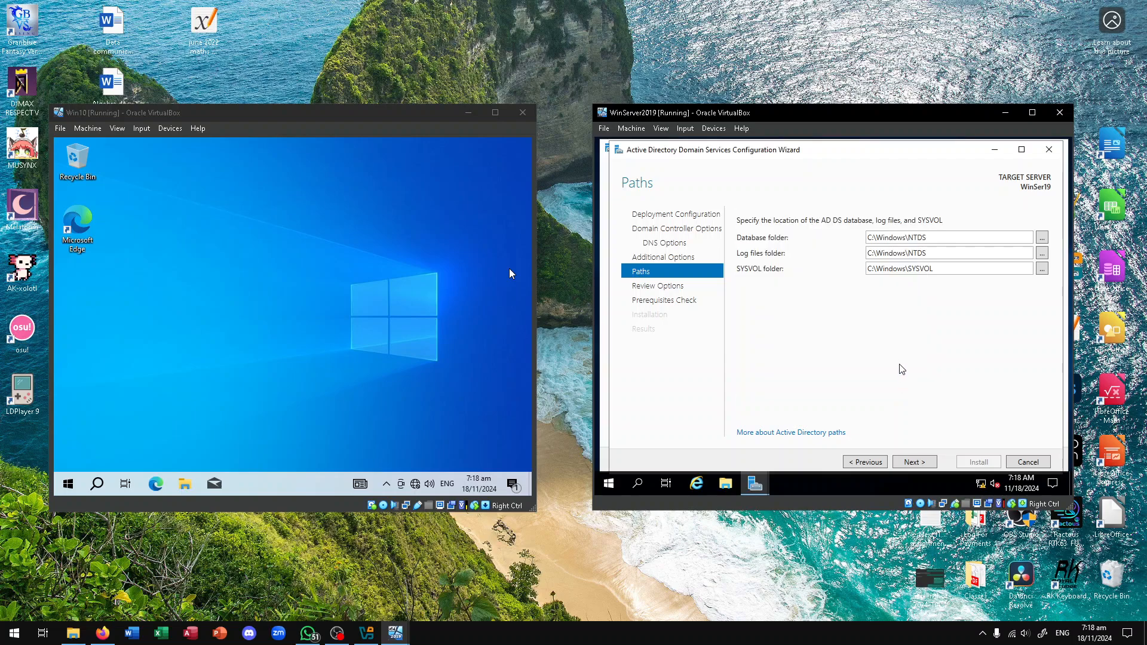
Append \Logs to the log files folder path so it reads C:\Windows\NTDS\Logs
click(937, 253)
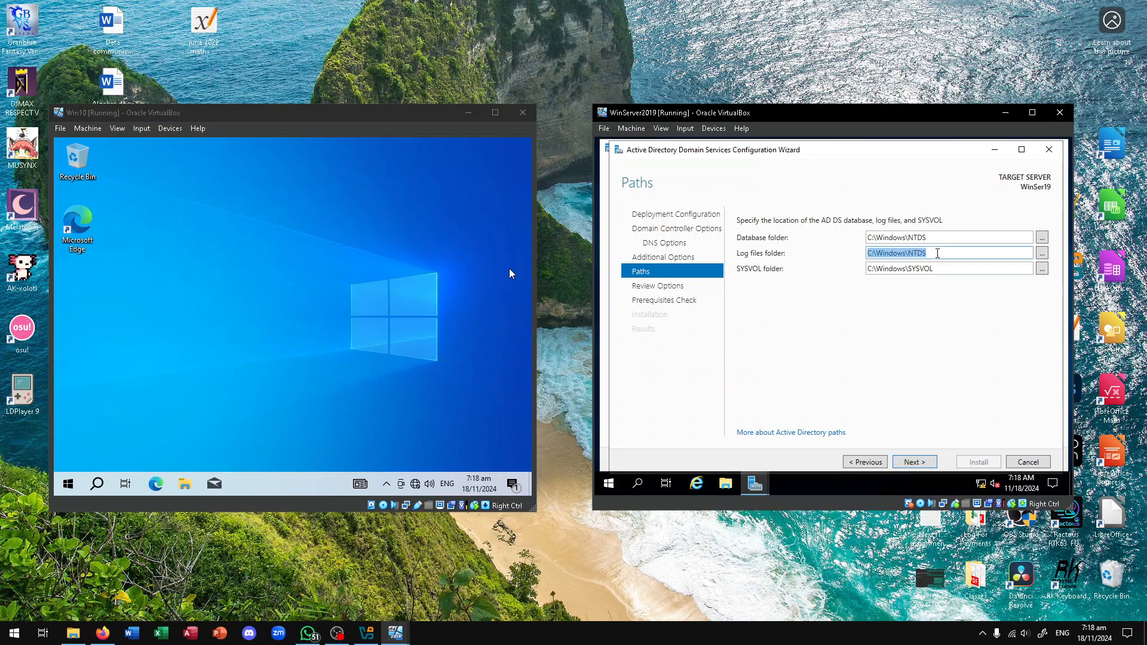
click(936, 252)
text(\Log)
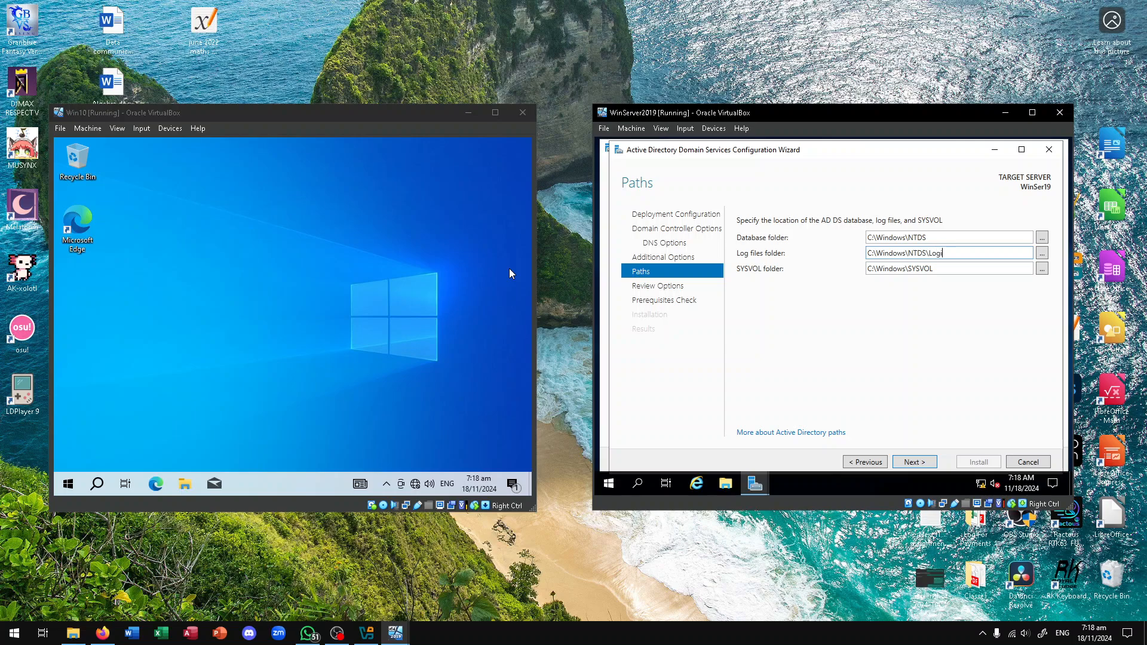
text(s)
drag(943, 252, 934, 252)
click(934, 444)
Open Review Options and check the aneeshk.com domain and Windows Server 2016 functional levels
click(907, 462)
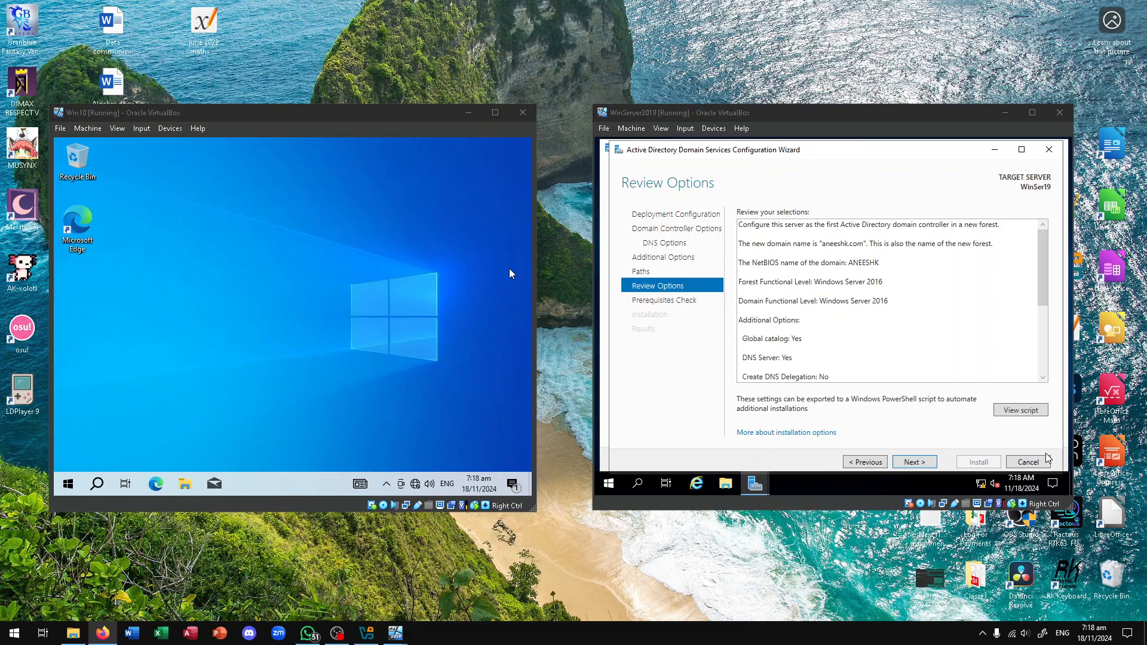
triple_click(765, 229)
click(779, 245)
drag(786, 245, 1004, 240)
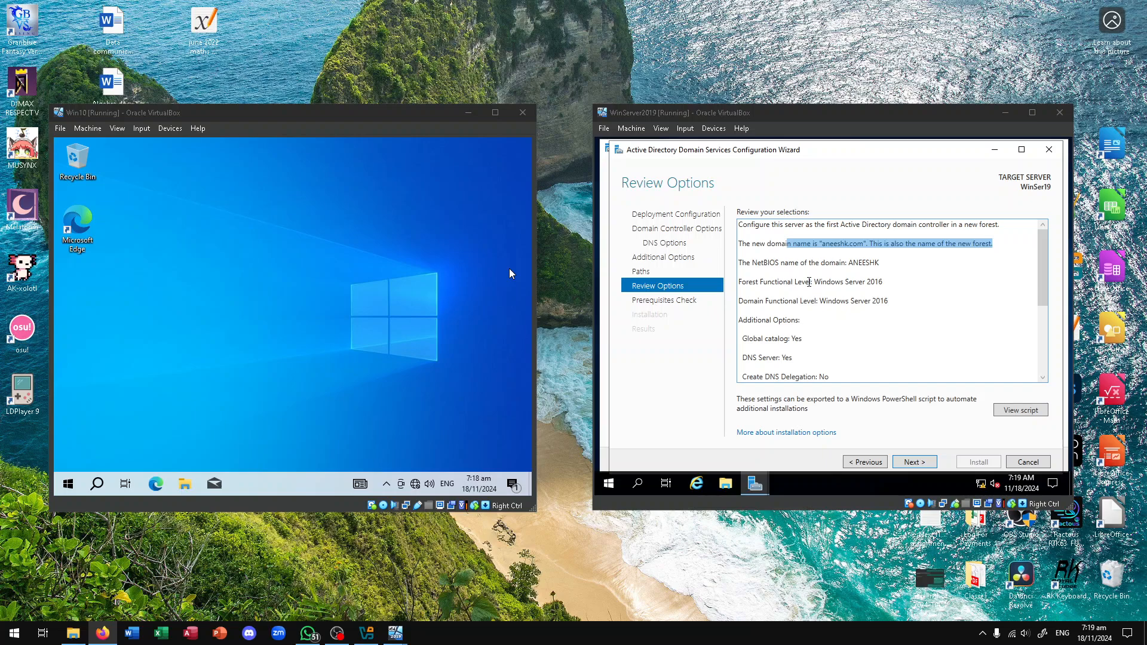
drag(740, 272, 899, 299)
Review the global catalog, DNS and folder path settings, then start the prerequisites check
scroll(858, 329, down, 3)
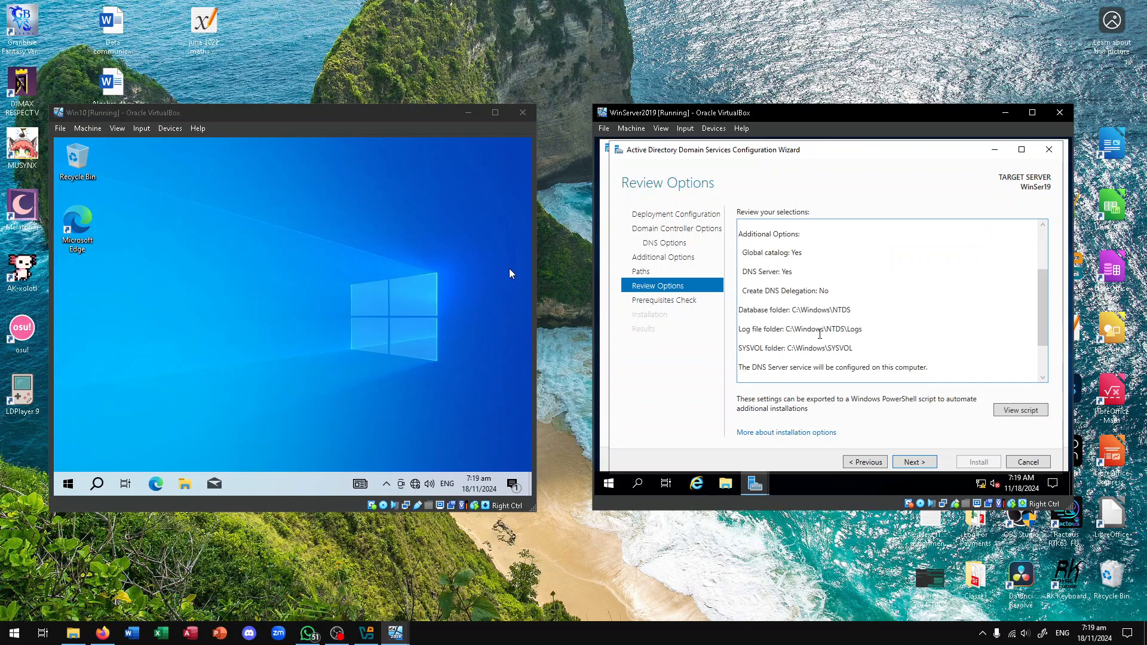
drag(749, 262, 830, 297)
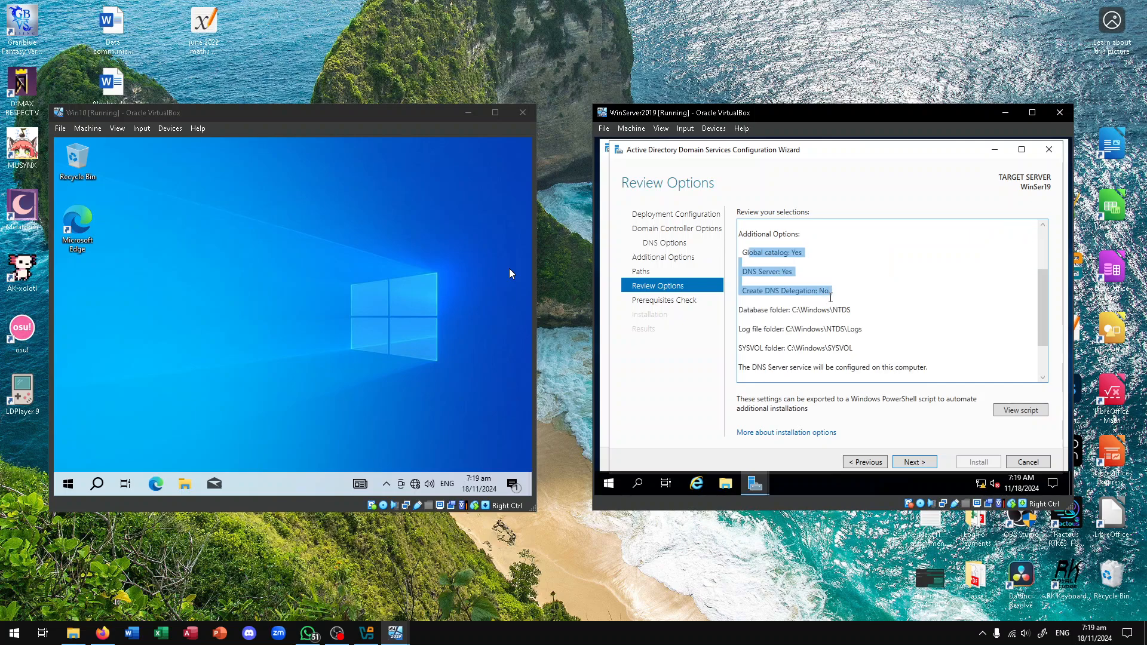
drag(762, 309, 716, 312)
scroll(925, 372, down, 2)
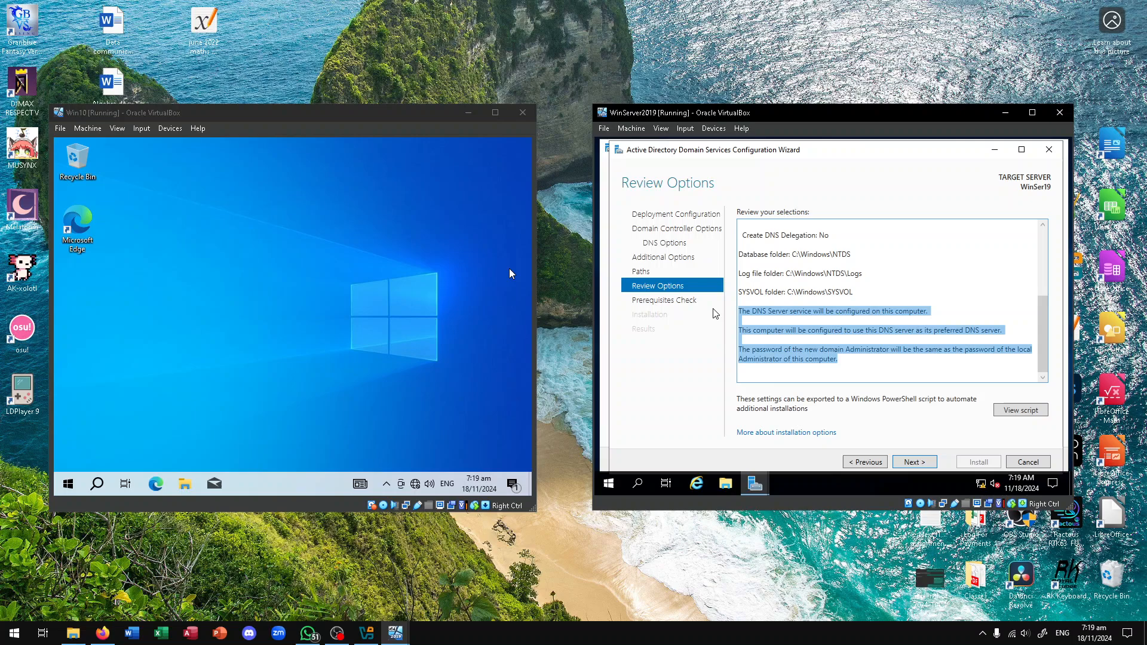
click(948, 337)
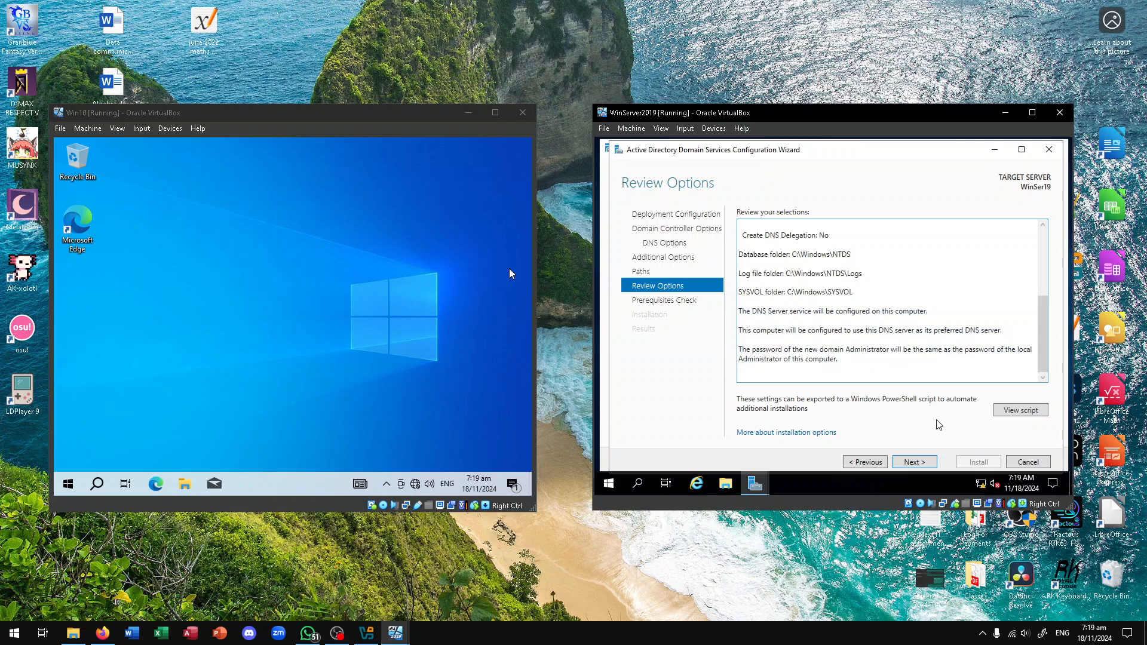
click(914, 462)
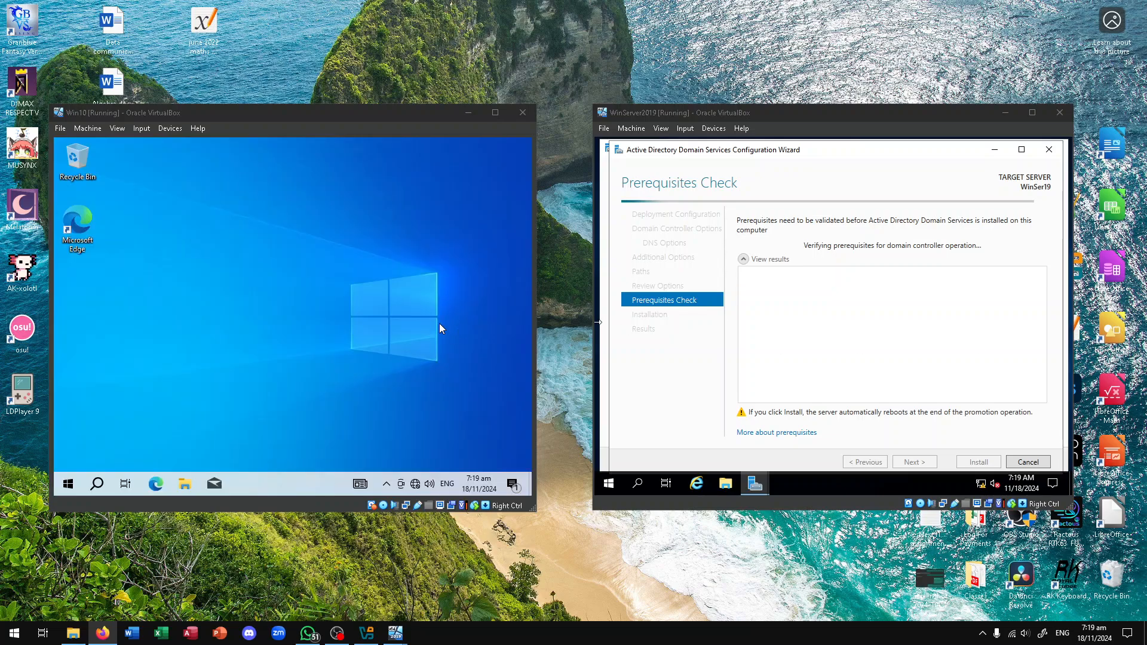
Switch between the Win10 VM and VirtualBox Manager while the prerequisites check runs
click(408, 335)
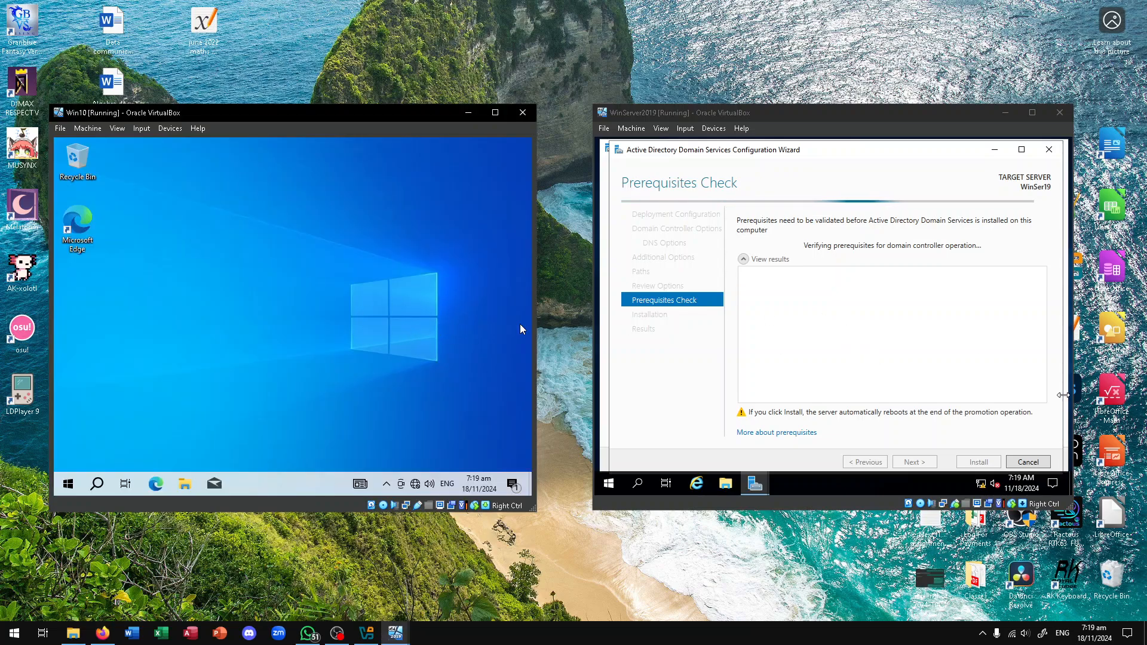
key(alt+Tab)
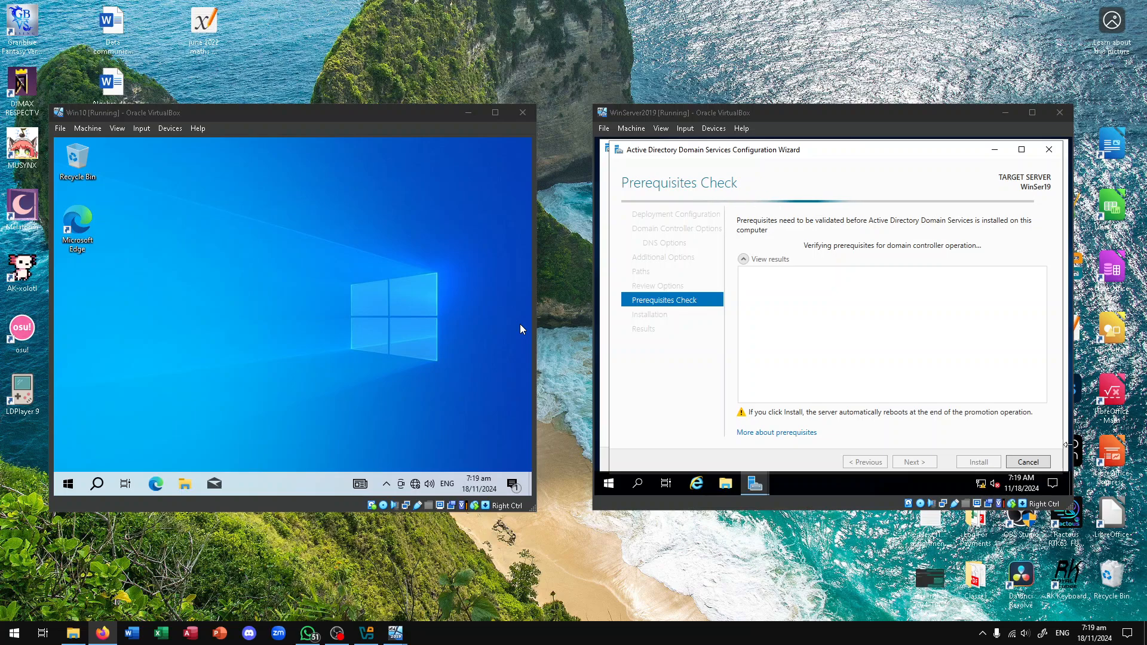
key(alt+Tab)
key(alt+Tab)
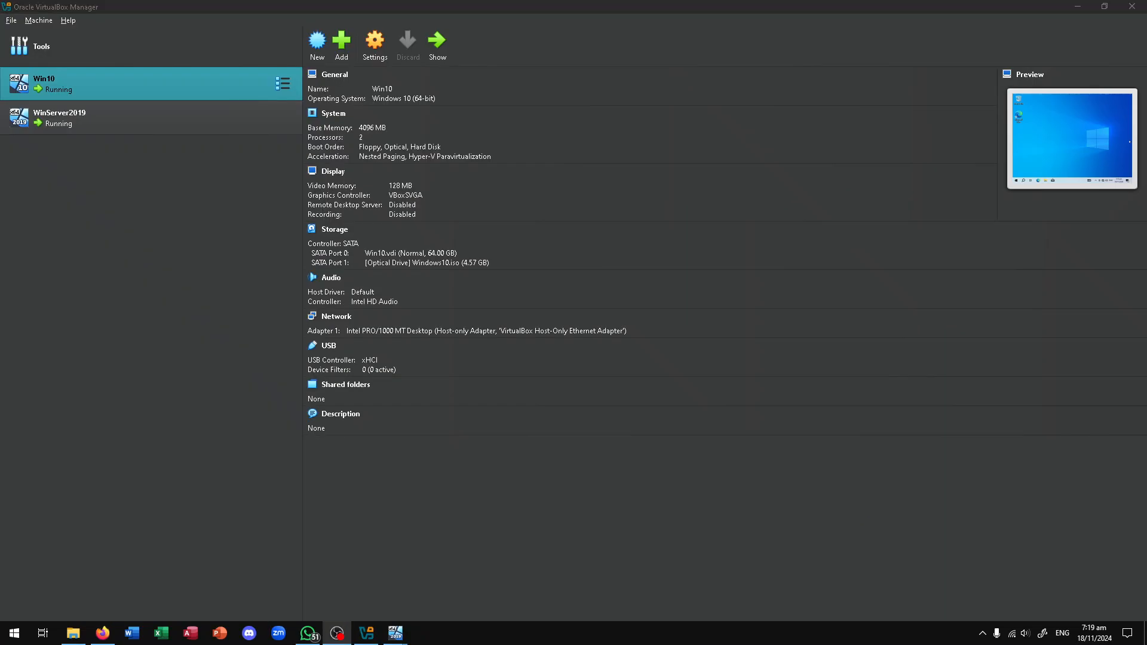
key(alt+Tab)
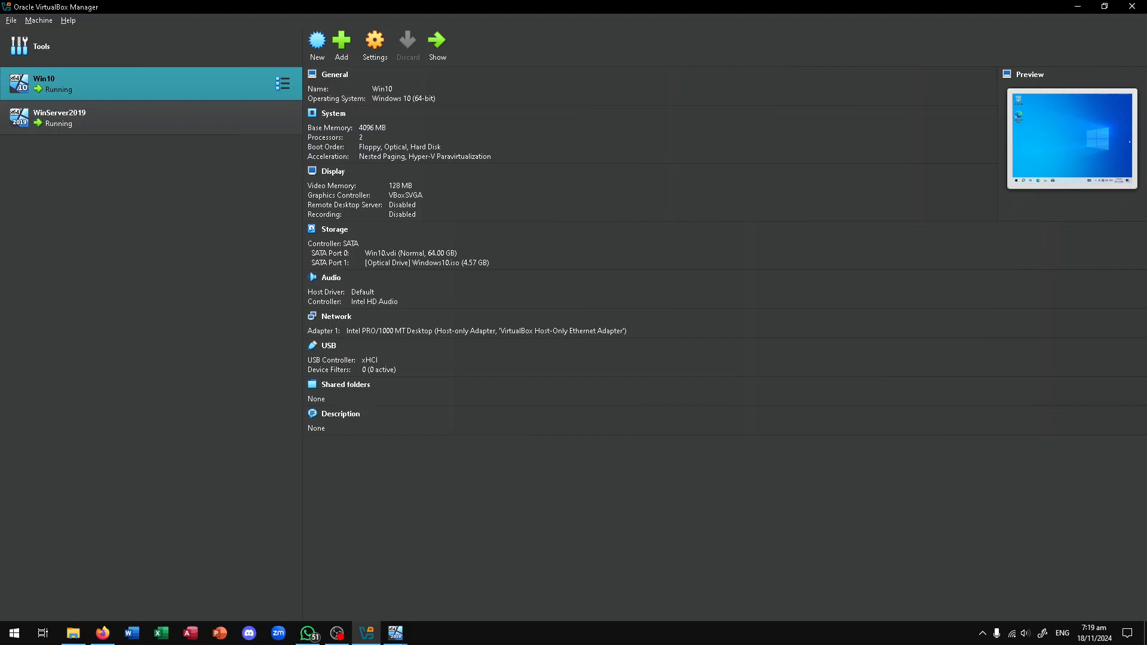
key(alt+Tab)
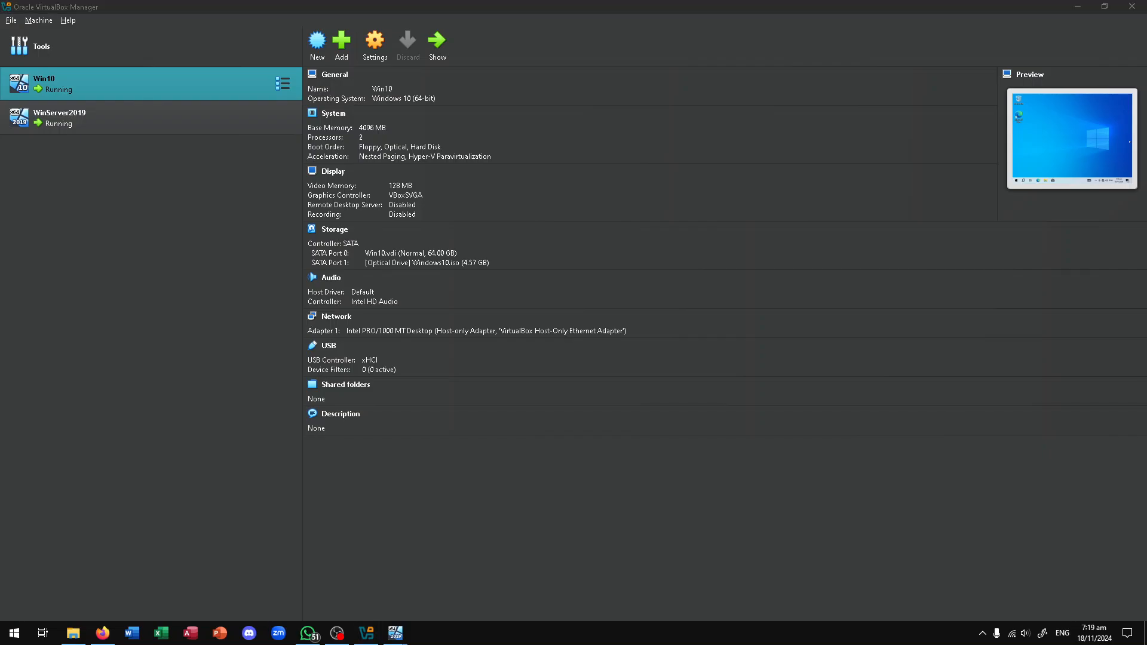
key(alt+Tab)
key(alt+Tab)
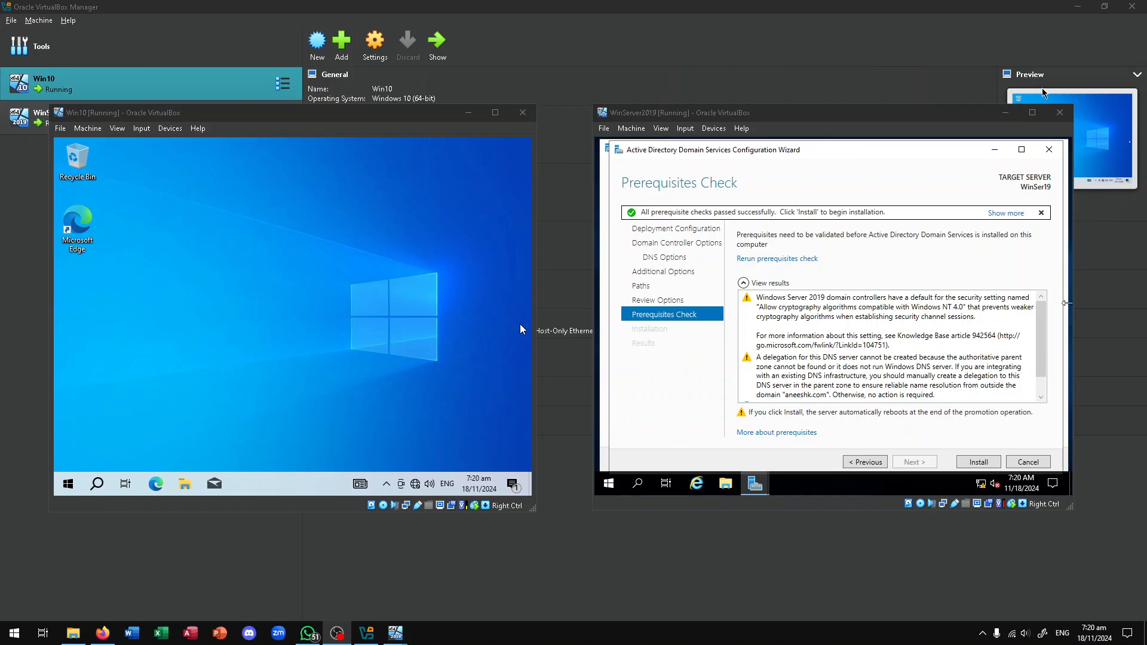
Minimize VirtualBox Manager and read the server's prerequisite results confirming all checks passed
click(1077, 7)
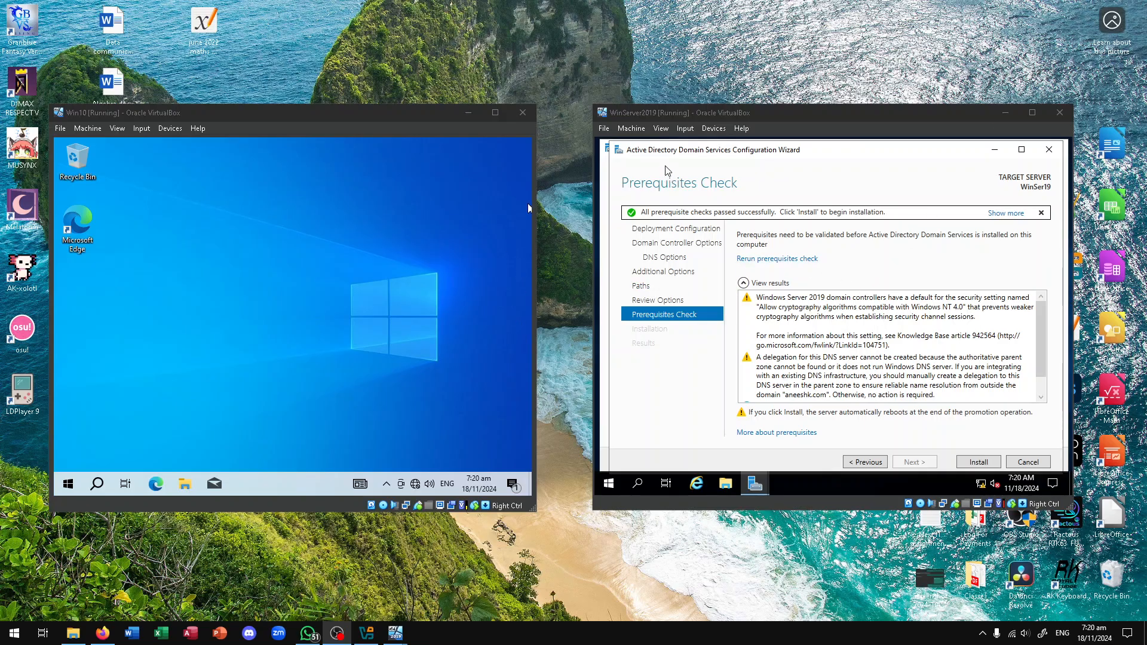
click(689, 118)
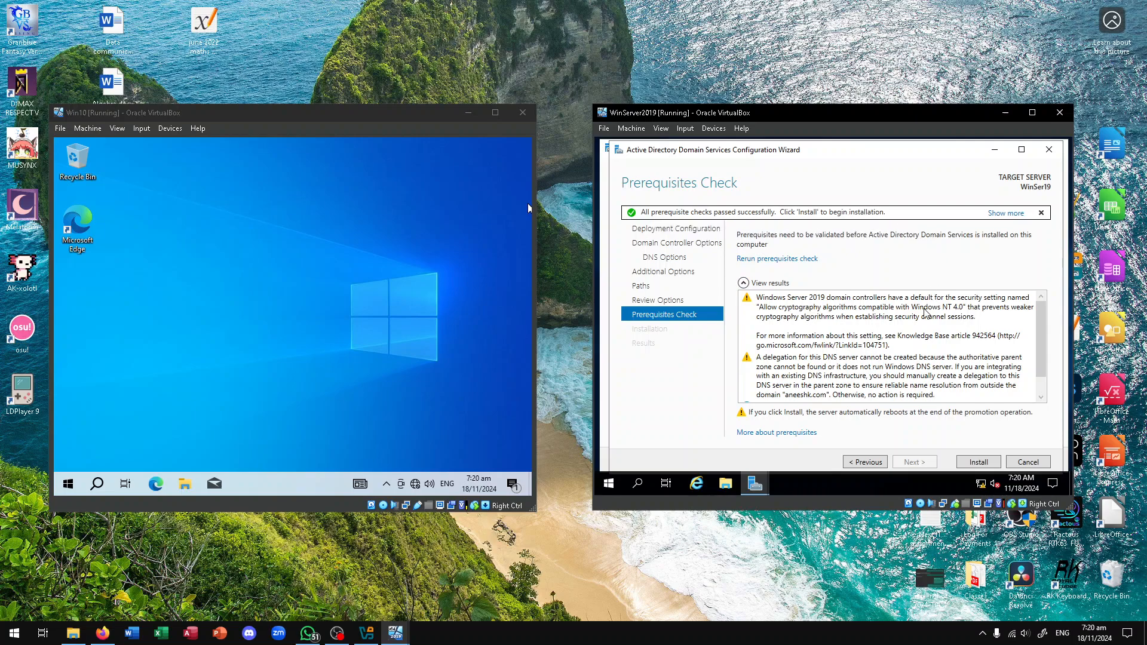
scroll(901, 345, down, 1)
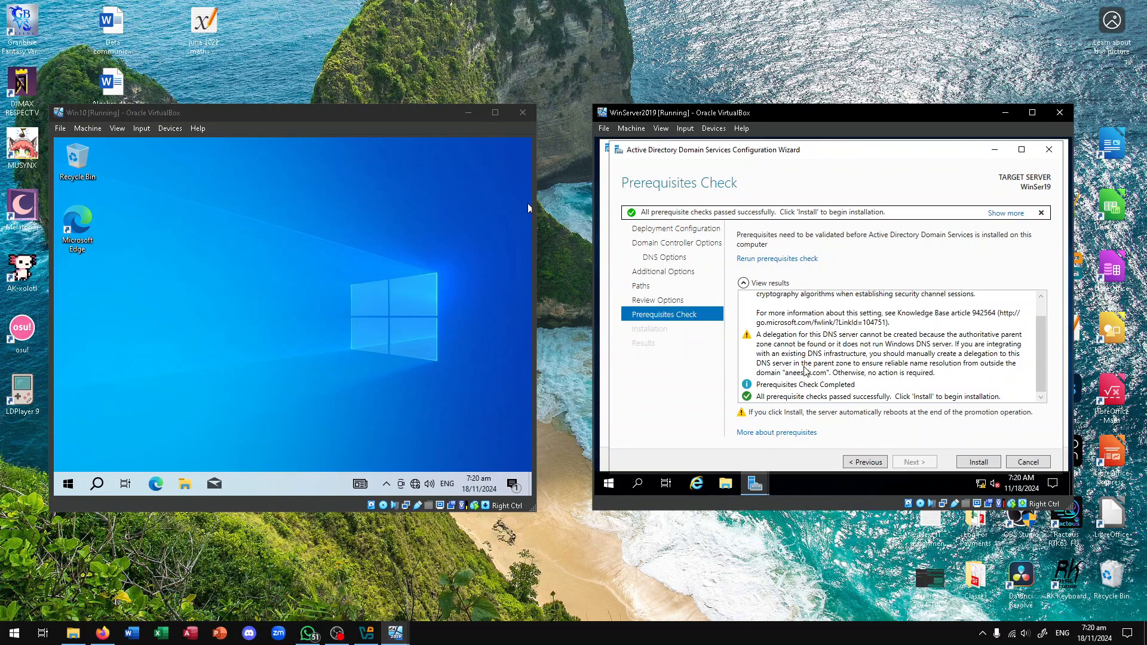
scroll(805, 370, up, 1)
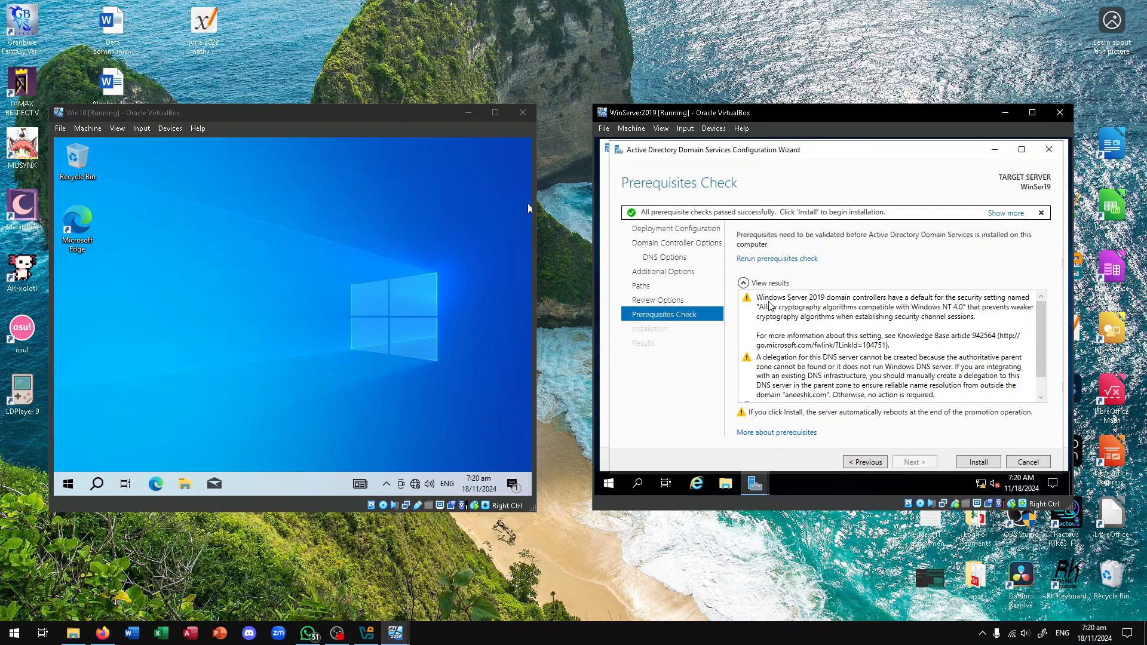
scroll(818, 358, down, 1)
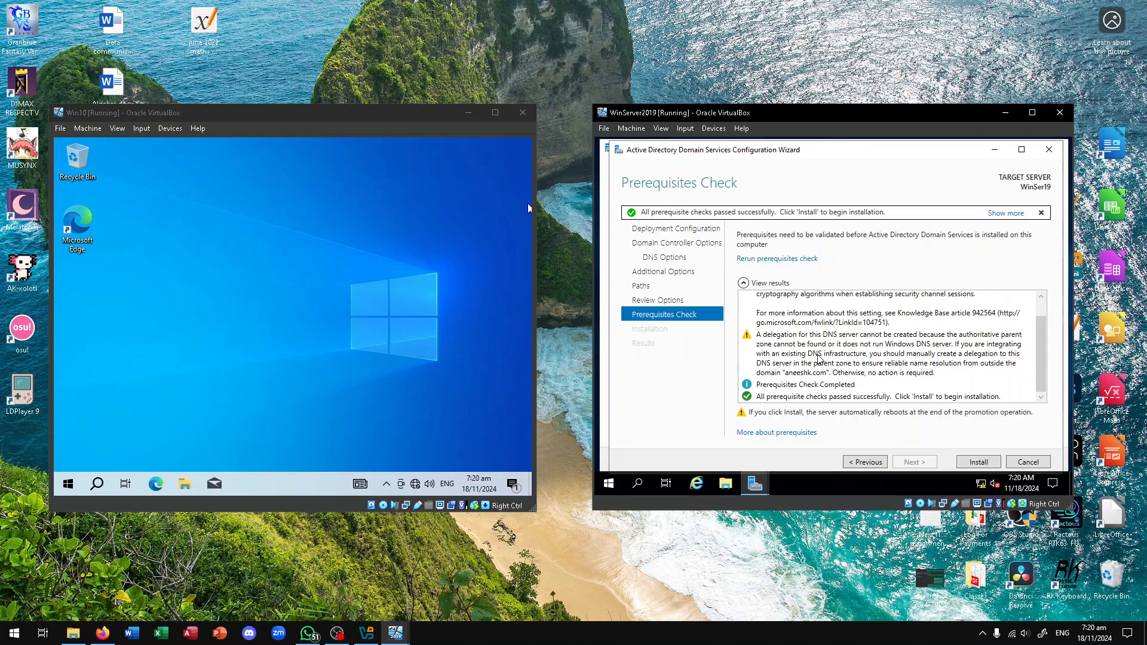
click(857, 387)
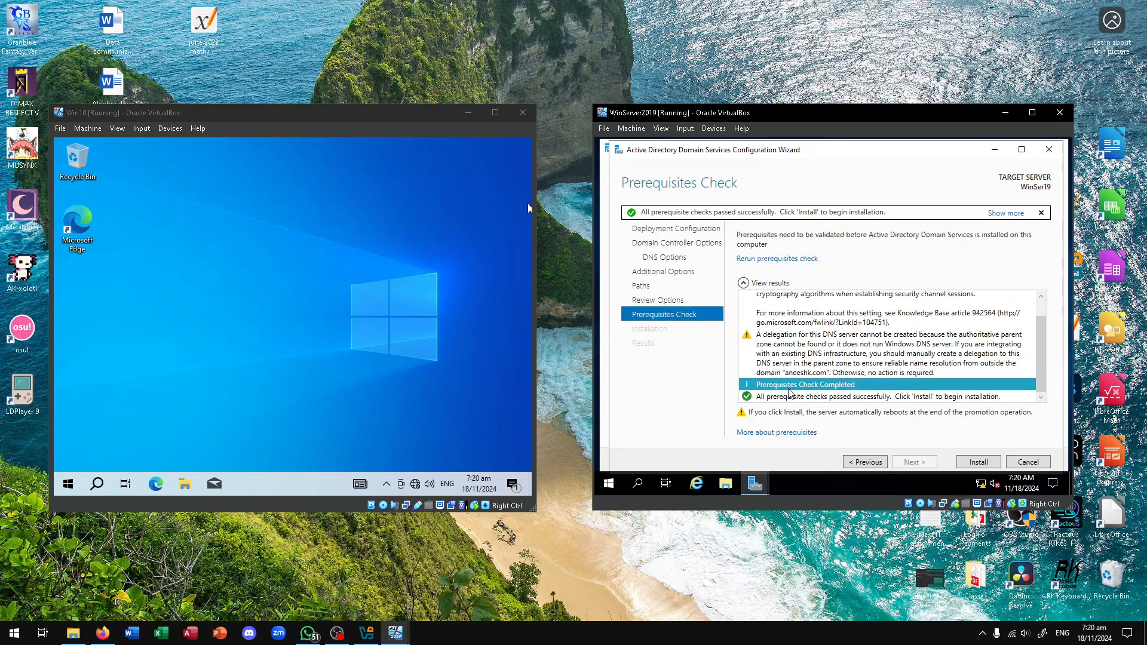
click(927, 397)
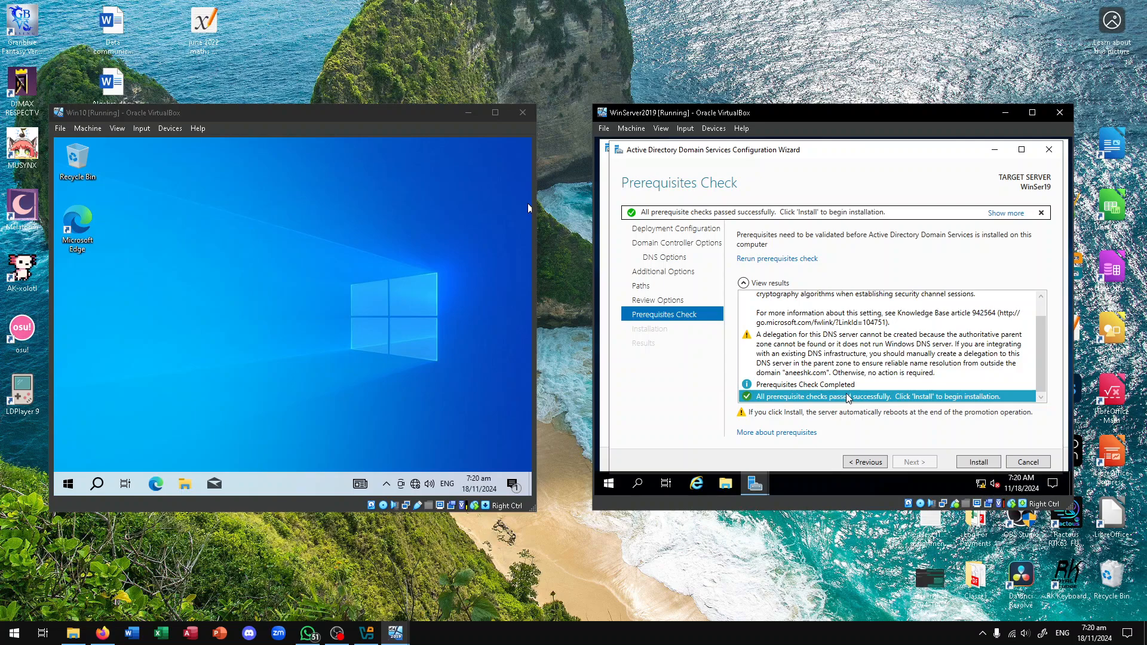
Start the domain controller installation on WinServer2019 so it promotes and reboots automatically
click(973, 463)
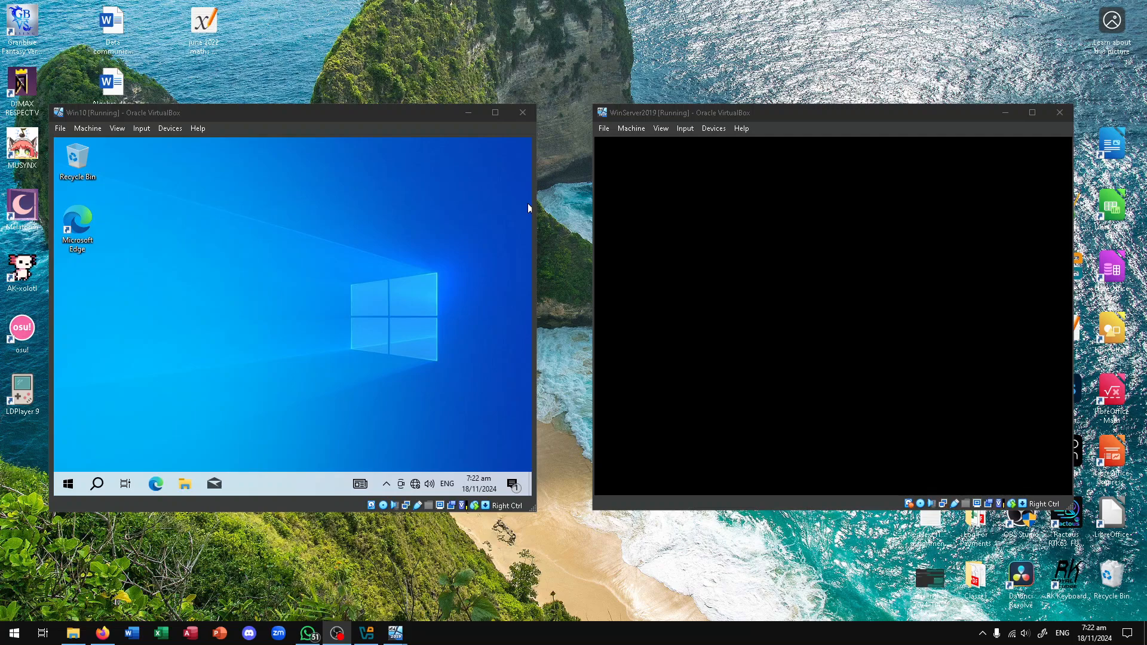
Focus the rebooting WinServer2019 VM while it shows Applying computer settings
click(833, 299)
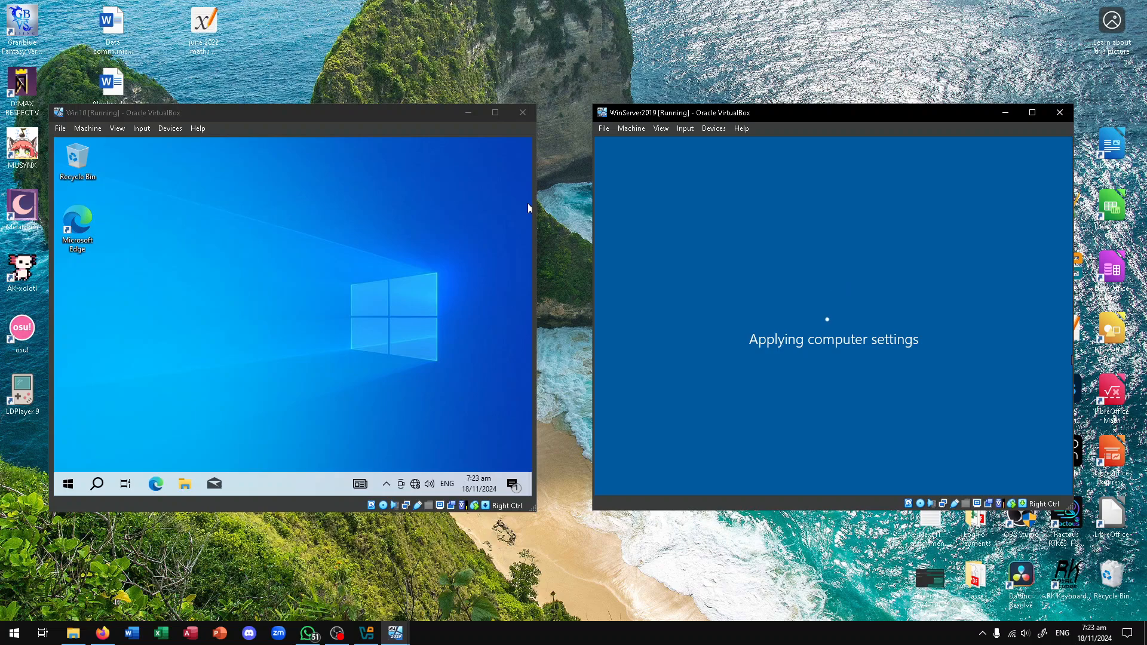
Send Ctrl-Alt-Del to WinServer2019 and sign in with the domain Administrator password
key(alt+Tab)
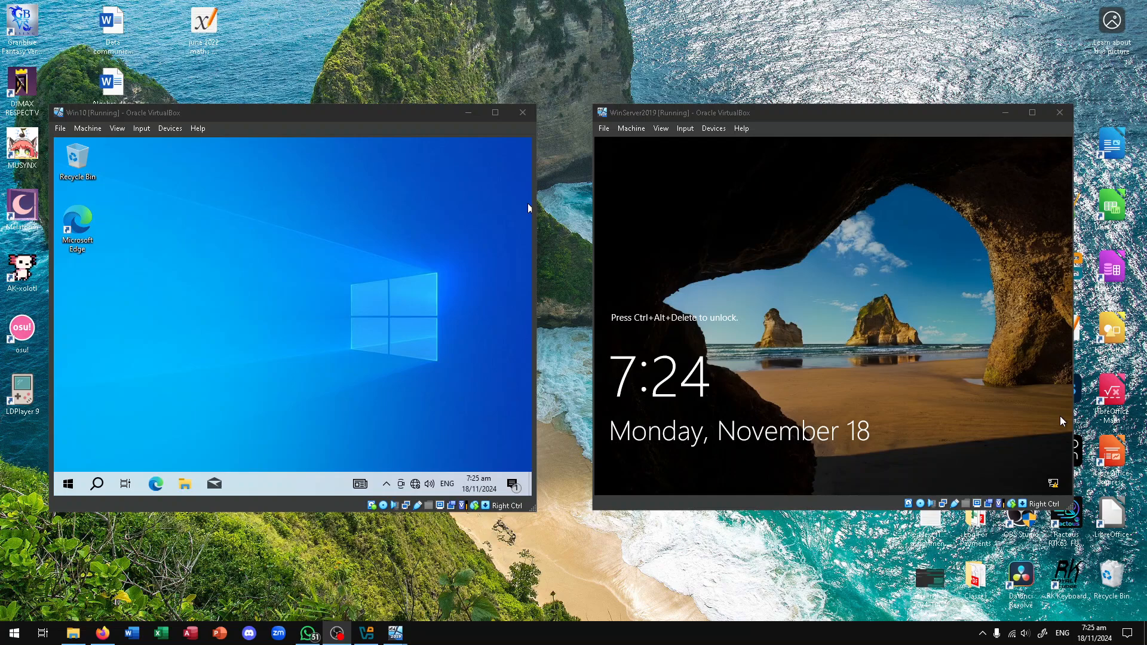
click(785, 332)
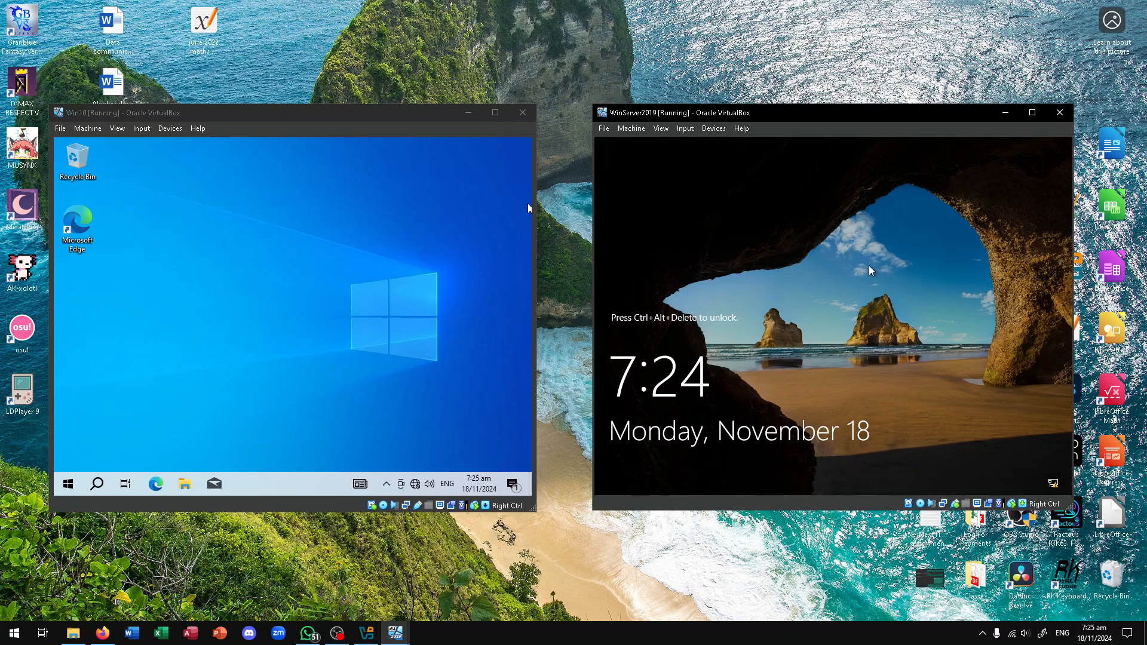
click(686, 128)
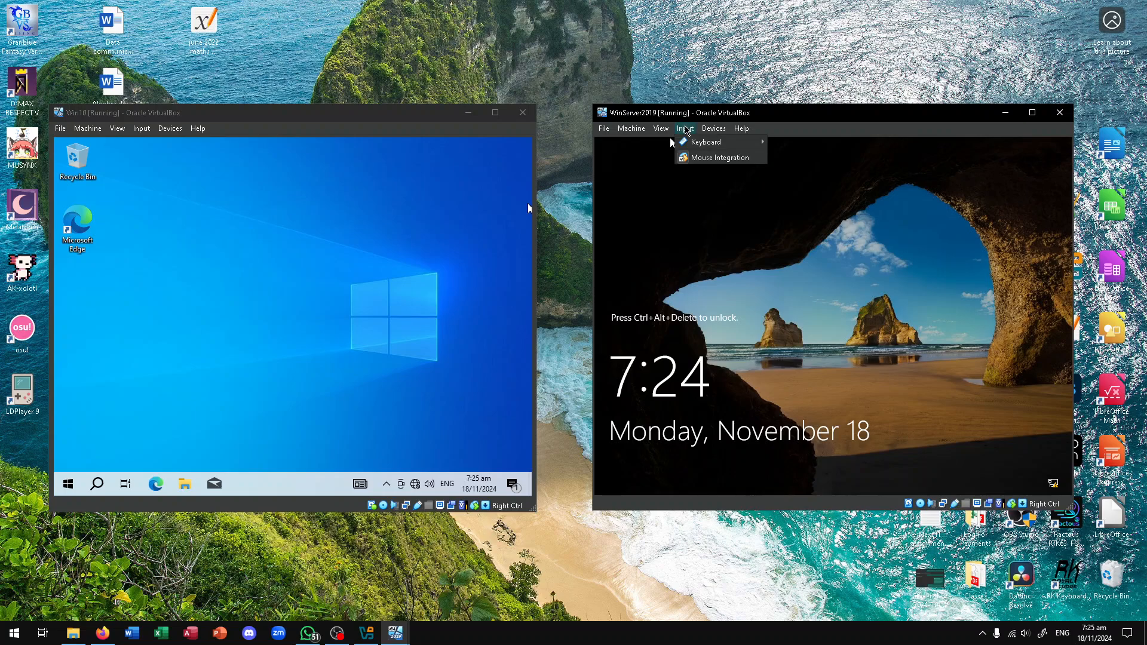
mouse_move(706, 142)
click(810, 173)
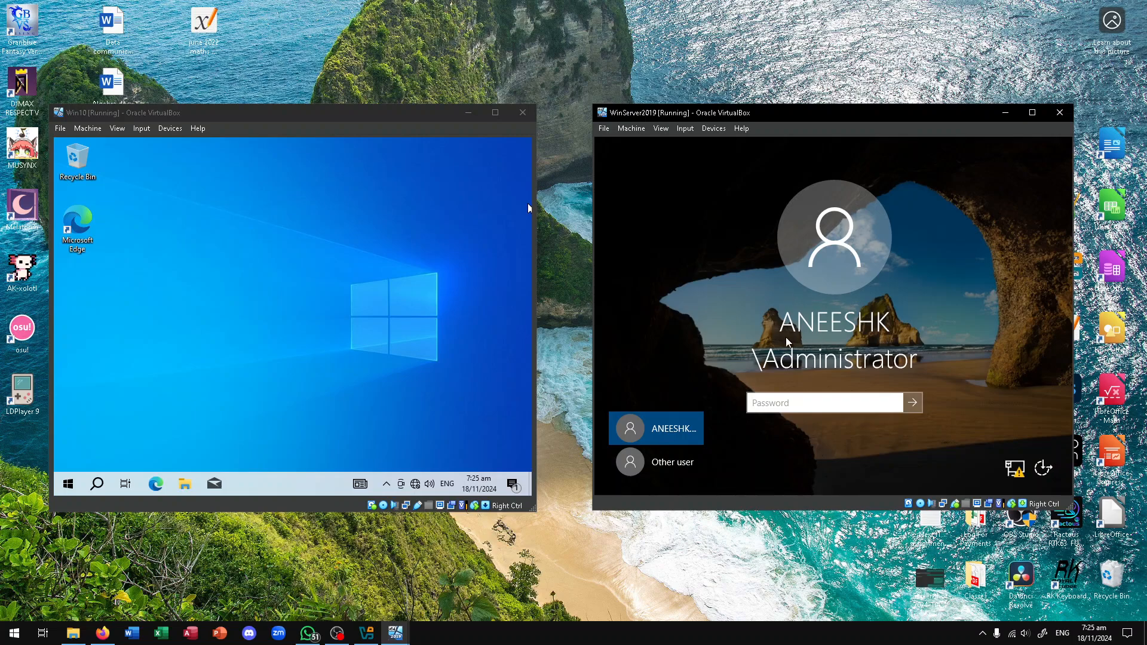
click(810, 403)
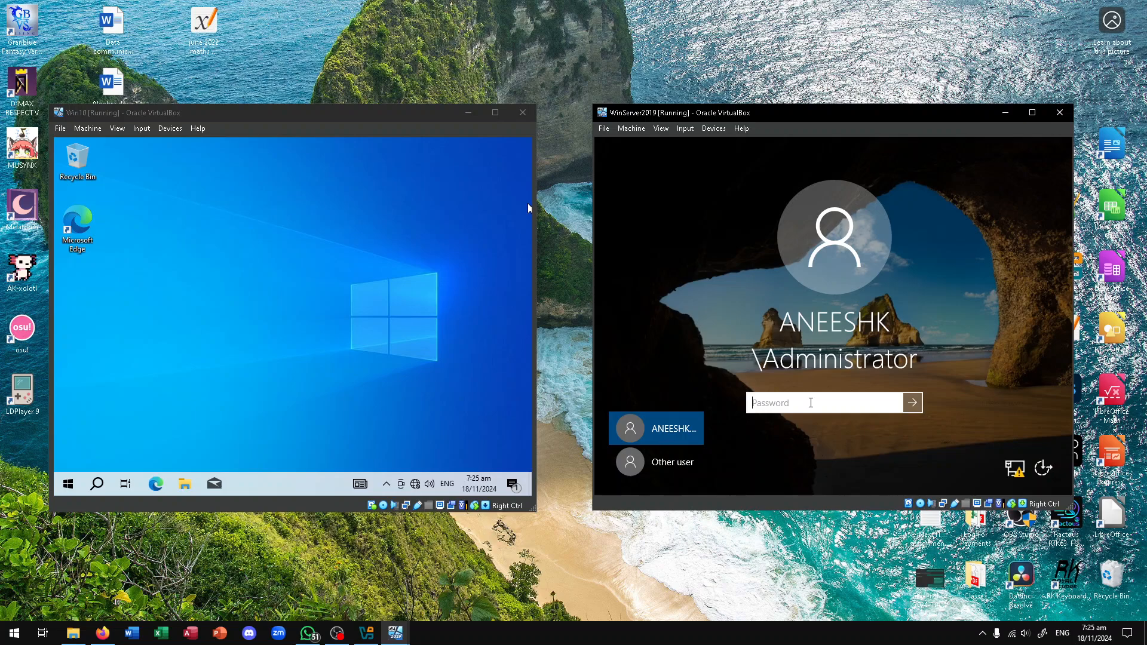
text(*********)
key(Return)
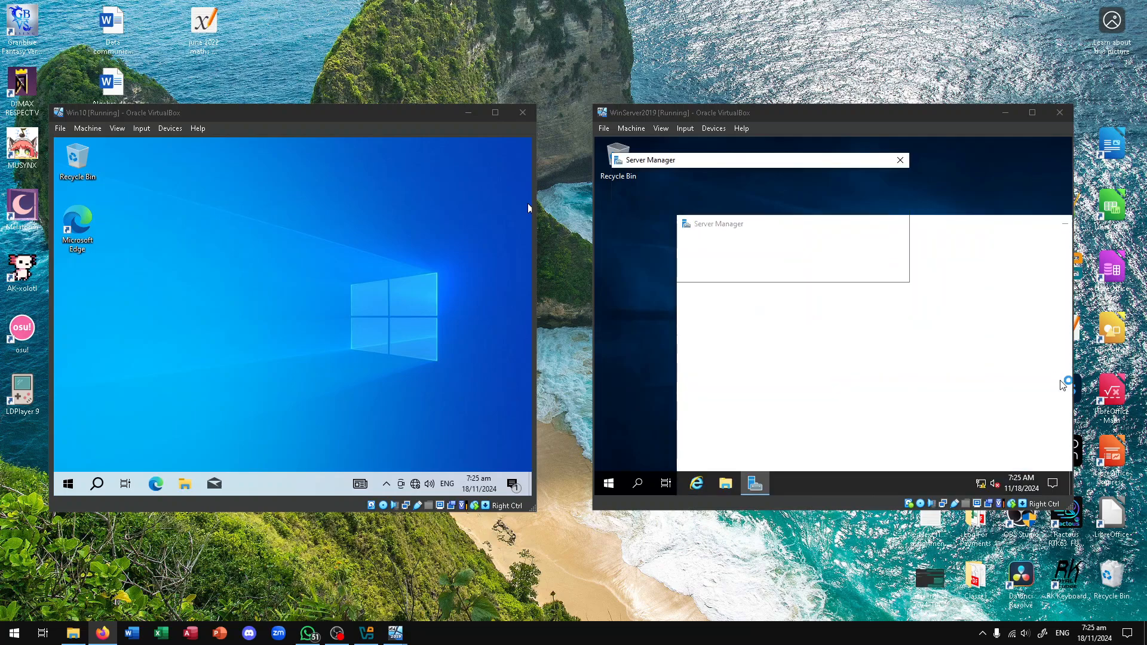
Dismiss the Admin Center pop-up, review the Server Manager dashboard roles, then close Server Manager
click(891, 155)
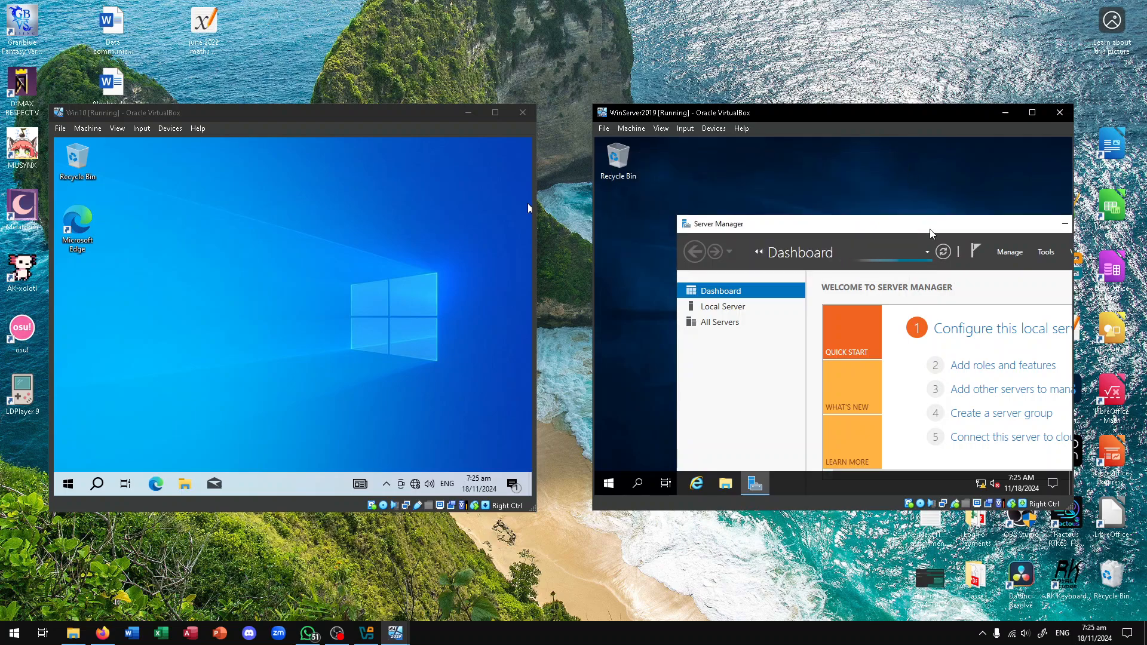
drag(930, 229, 853, 168)
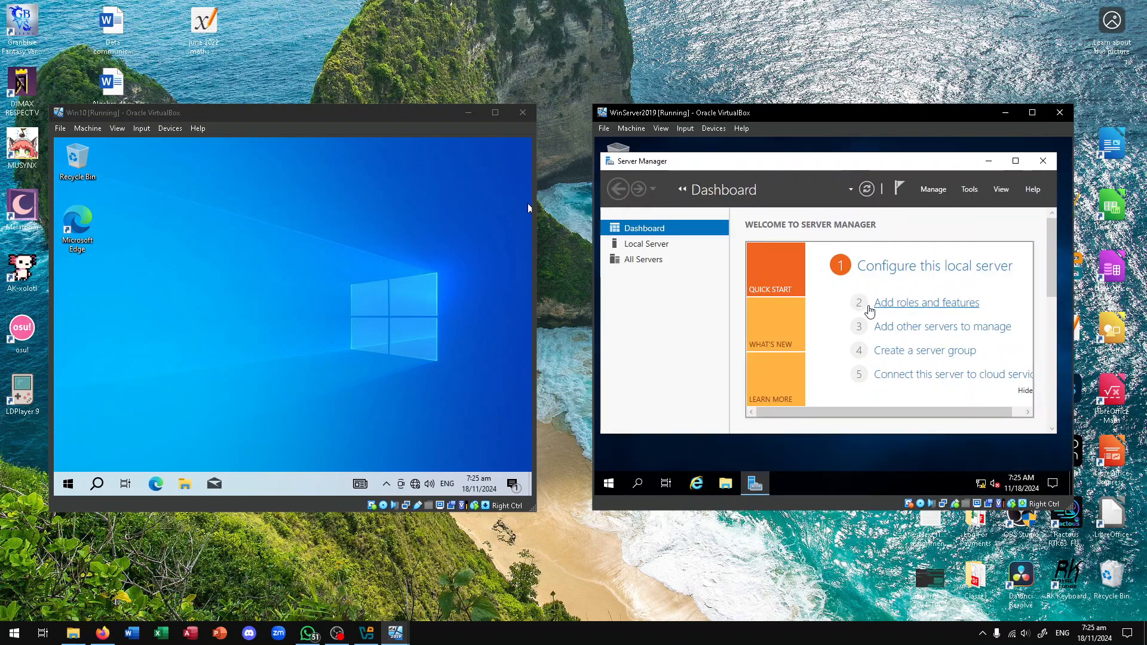
scroll(800, 421, down, 5)
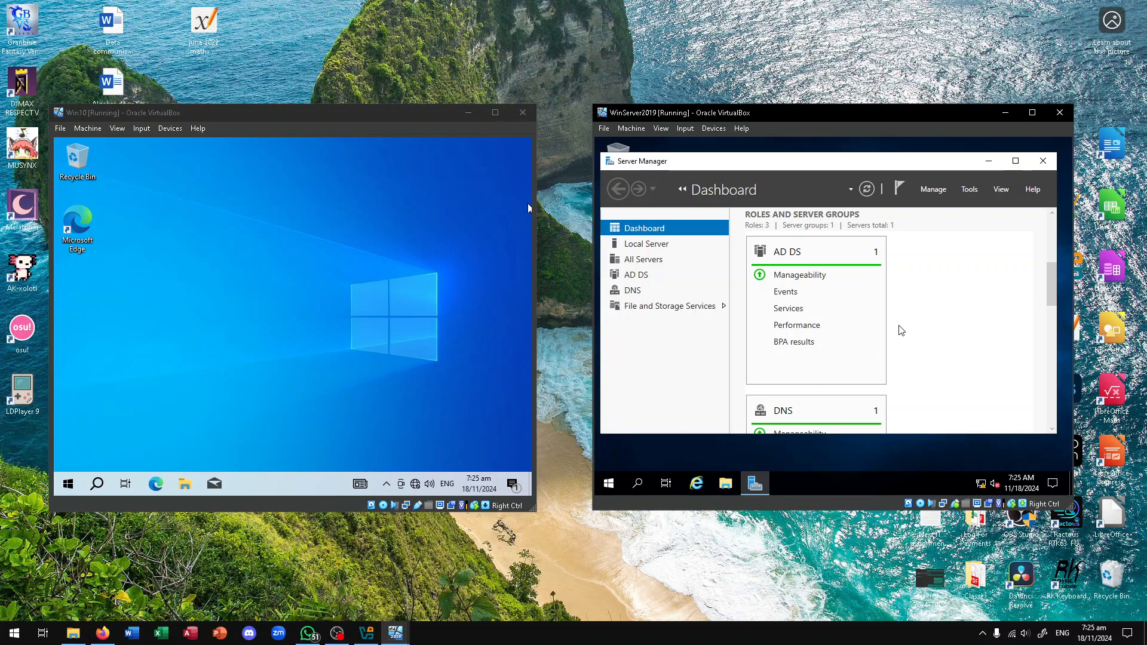
scroll(906, 342, down, 1)
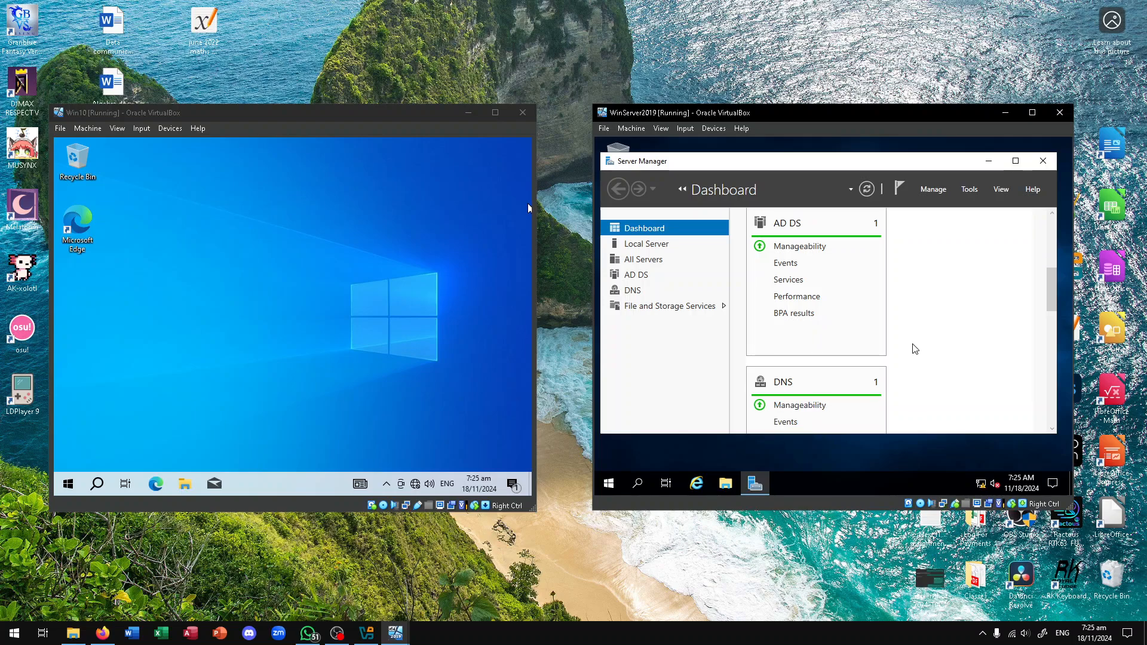
scroll(915, 349, down, 8)
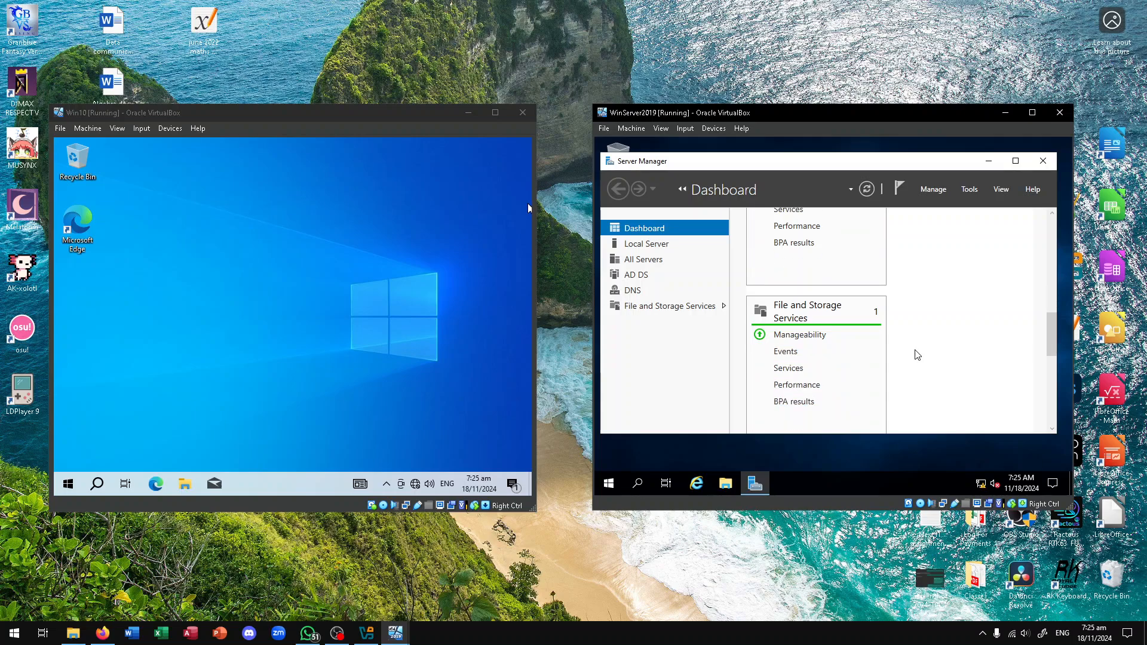
scroll(917, 355, down, 10)
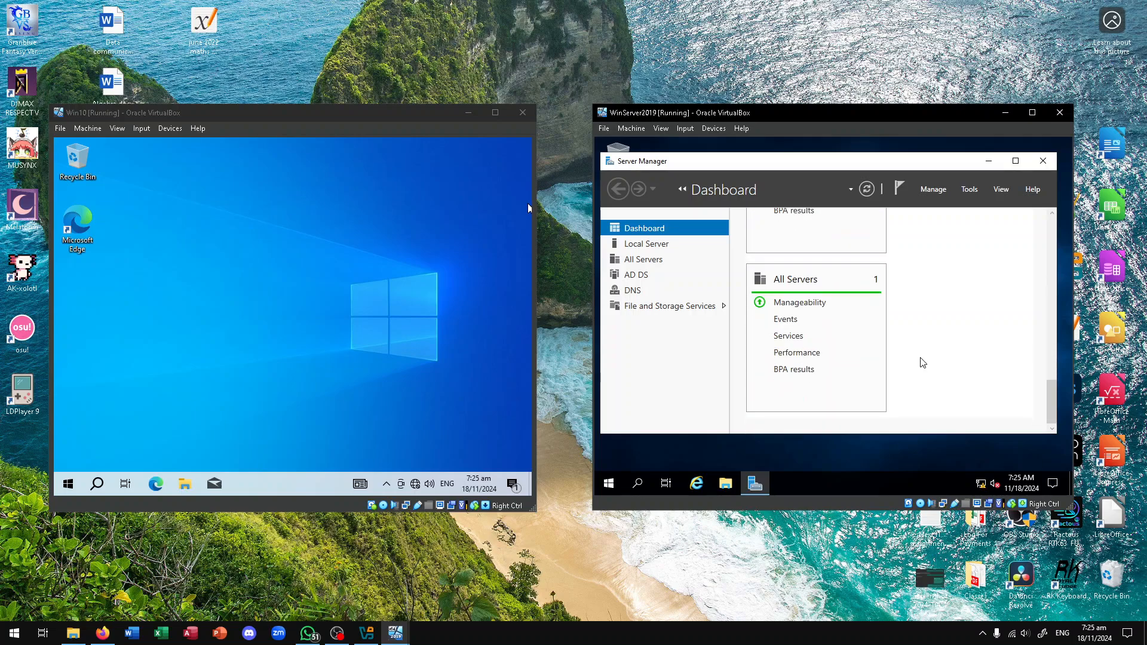
scroll(941, 334, up, 1)
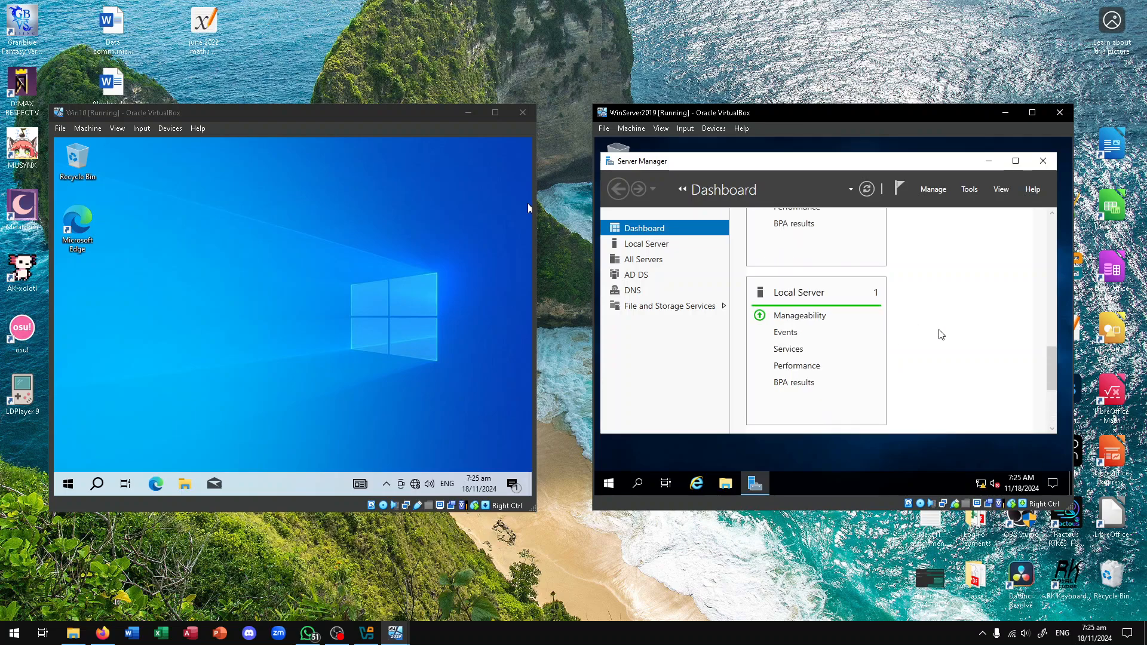
scroll(942, 334, up, 12)
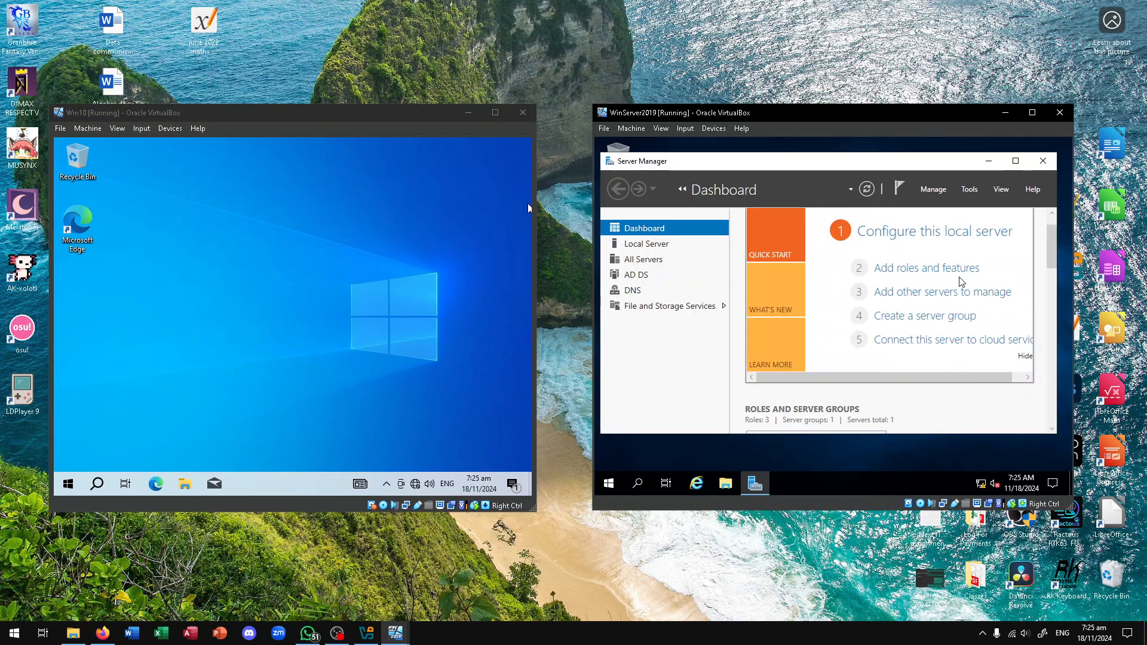
key(alt+Tab)
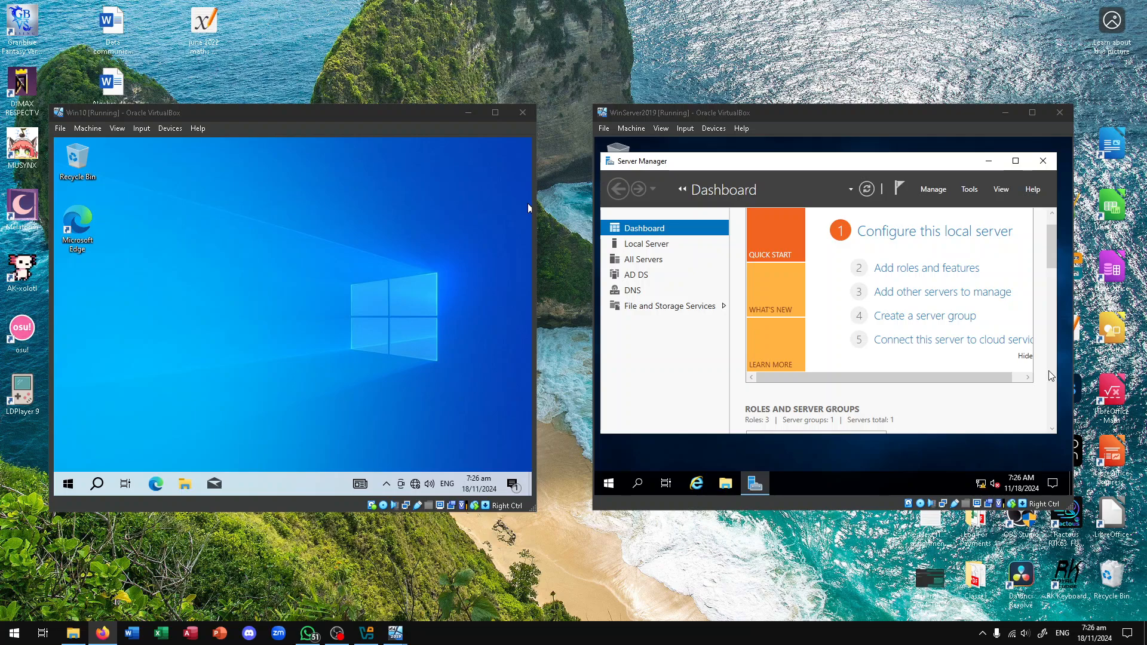
click(1043, 161)
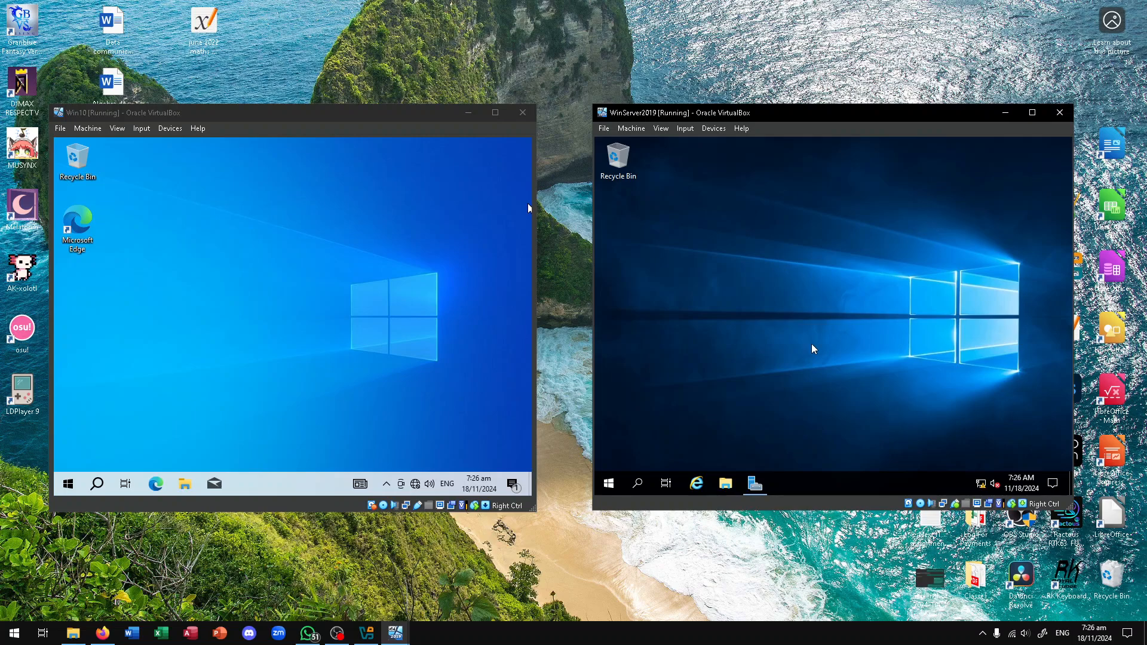
Open the server's Computer Name/Domain Changes dialog from This PC Properties, acknowledging the domain controller warning
click(729, 493)
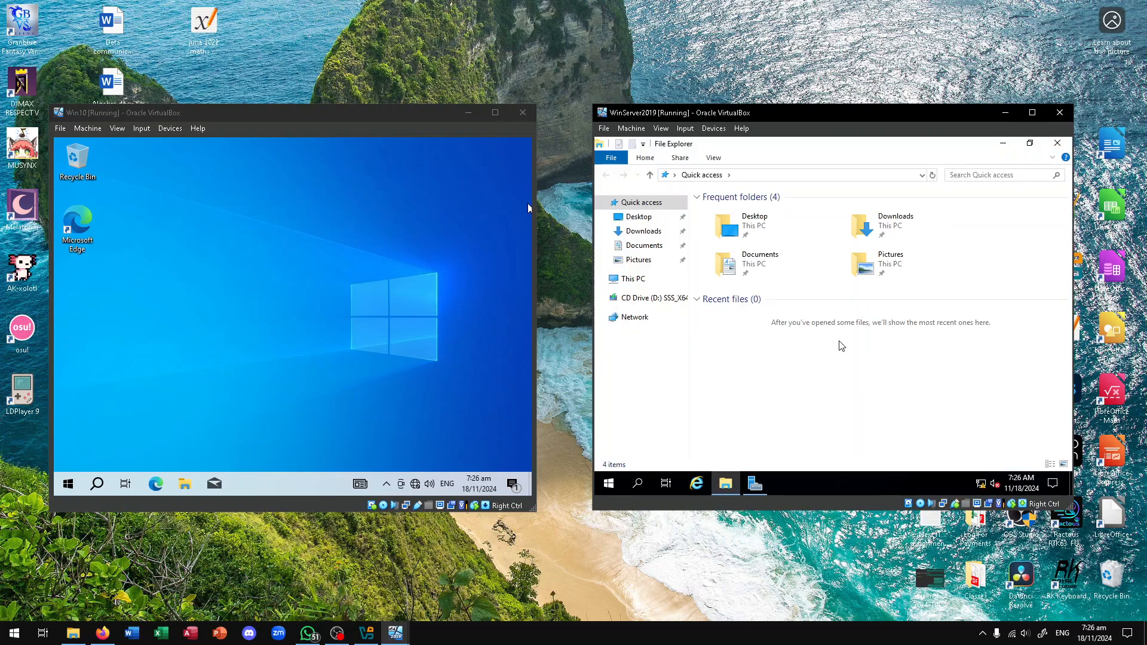
right_click(641, 279)
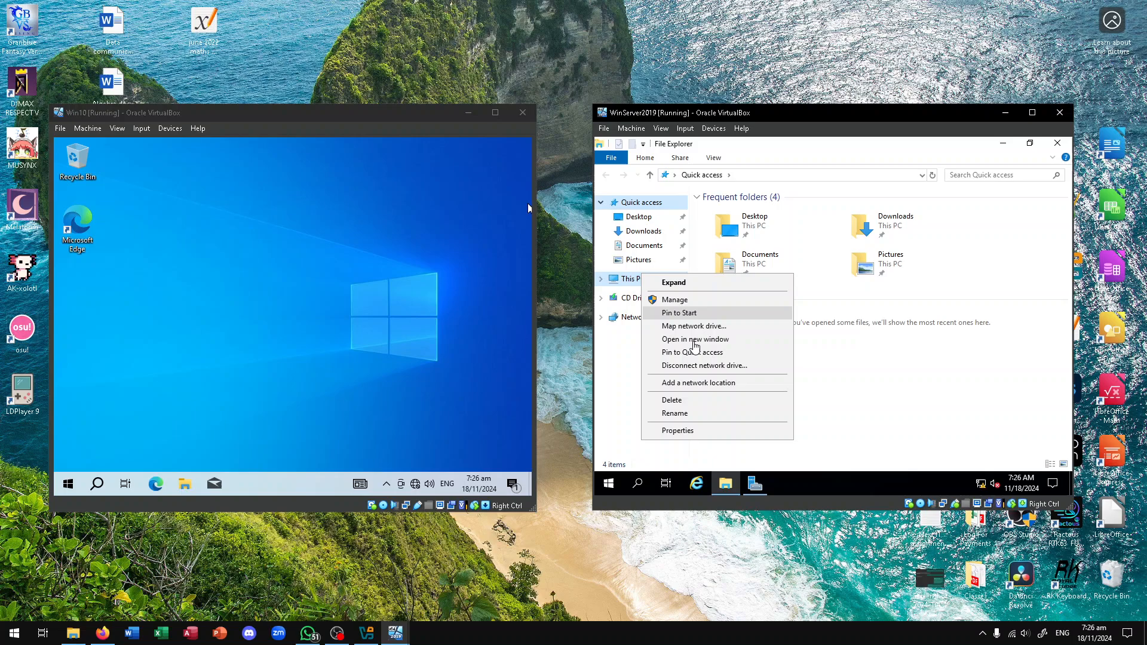
click(696, 429)
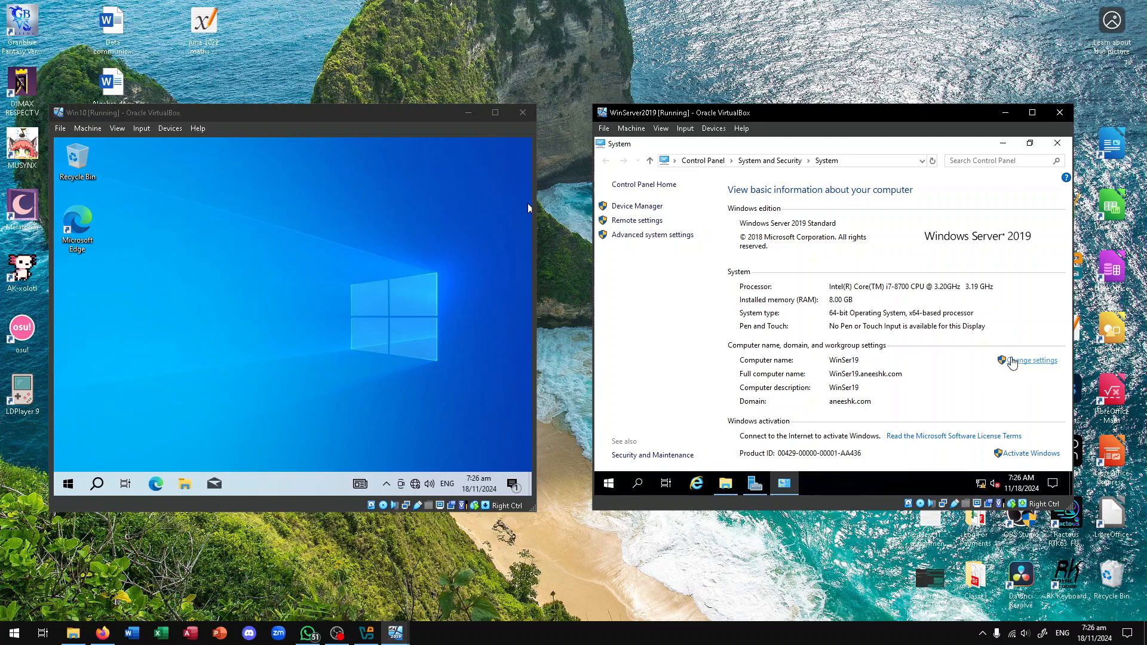
click(1025, 361)
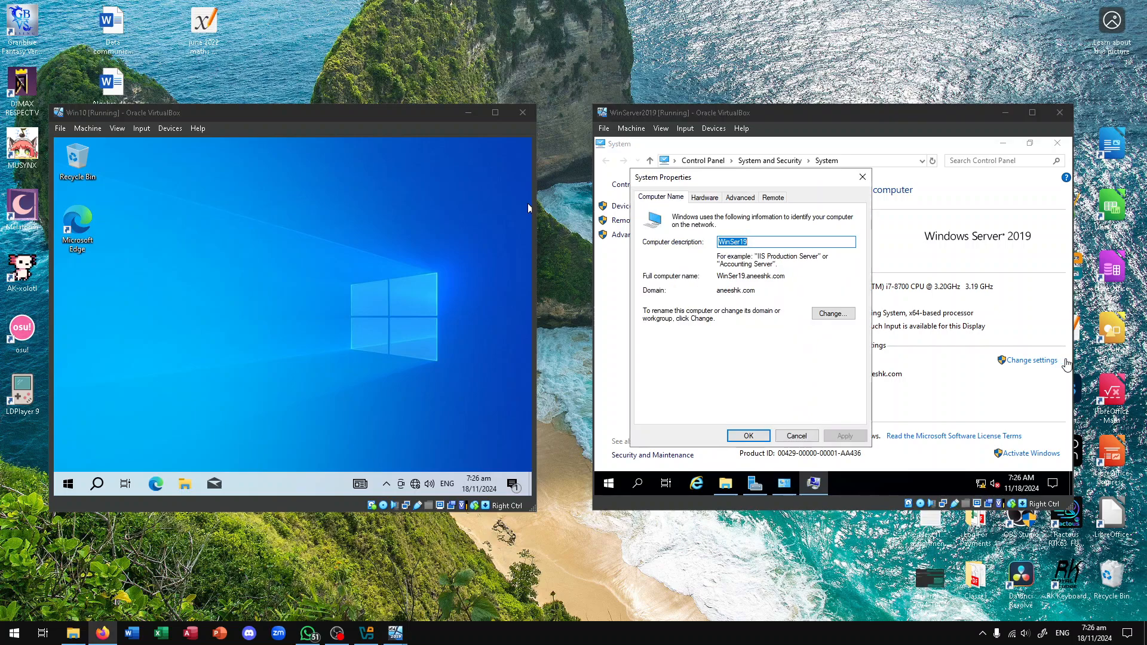
click(833, 314)
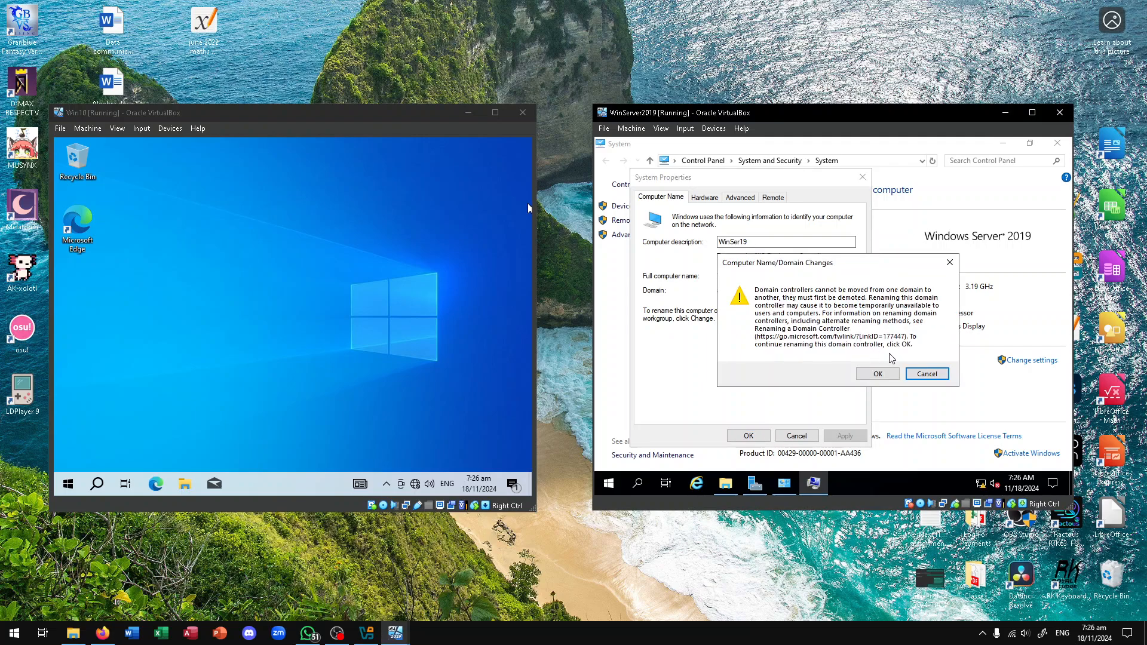
click(878, 374)
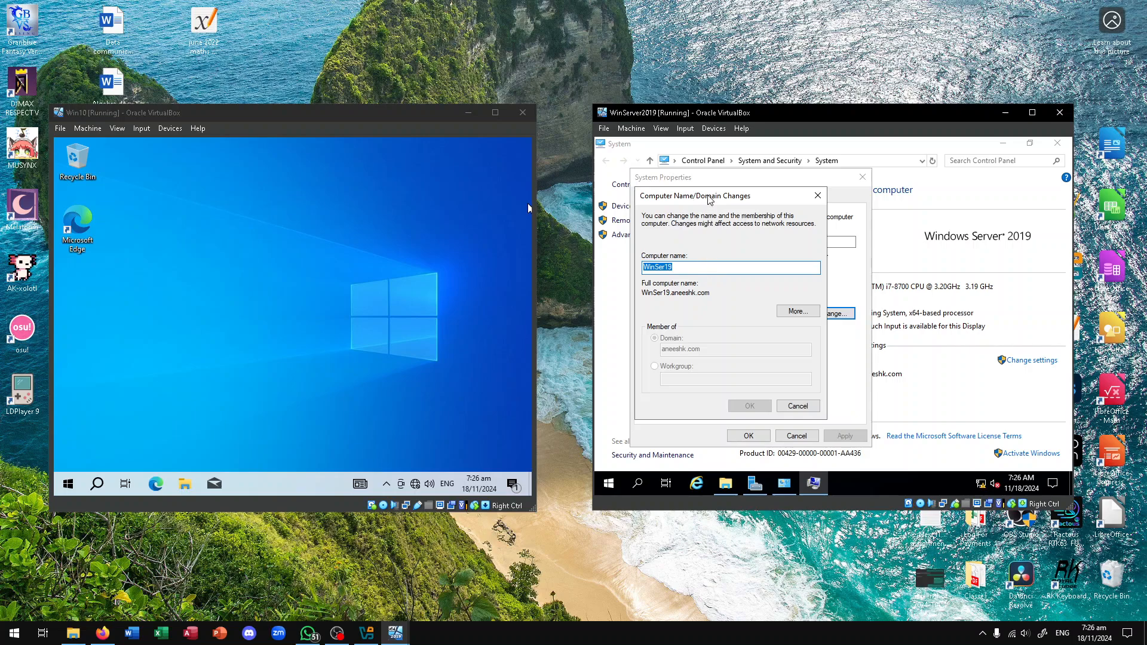
Move the dialog into view and inspect the WinSer19 computer name field
drag(712, 197, 829, 203)
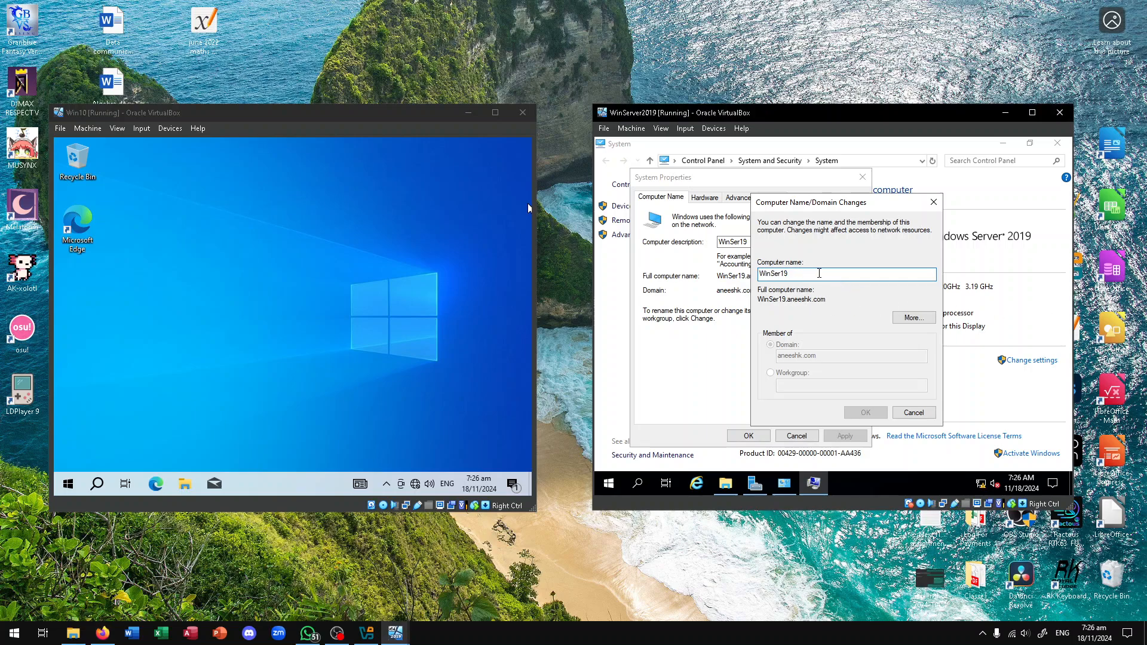
click(797, 273)
drag(794, 273, 726, 276)
click(808, 273)
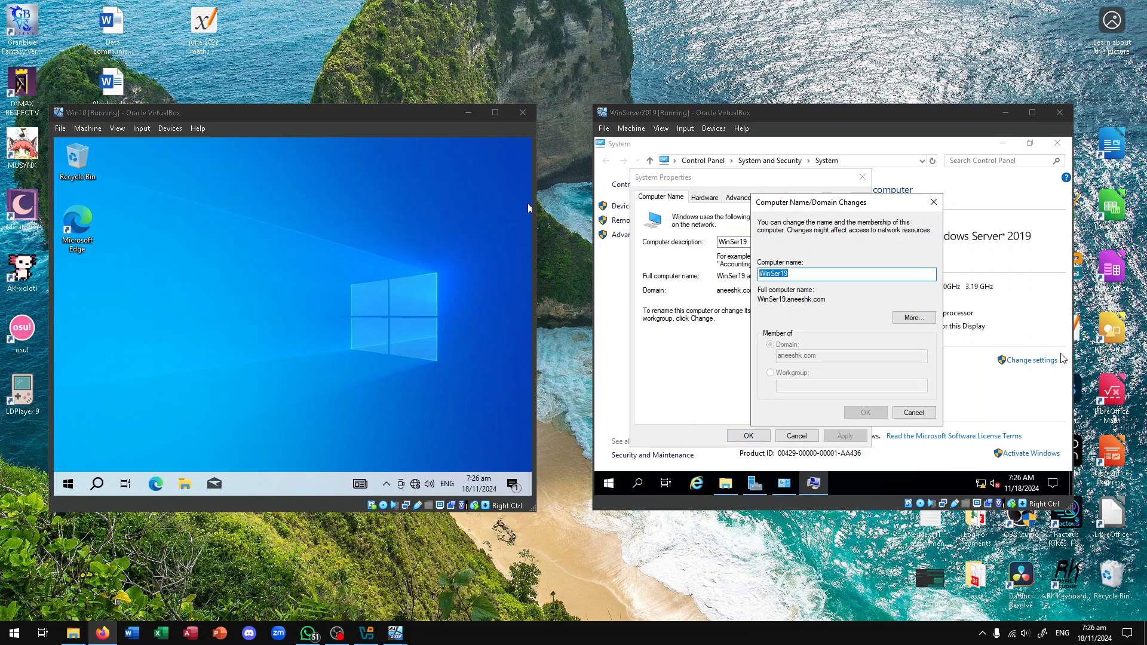
right_click(980, 486)
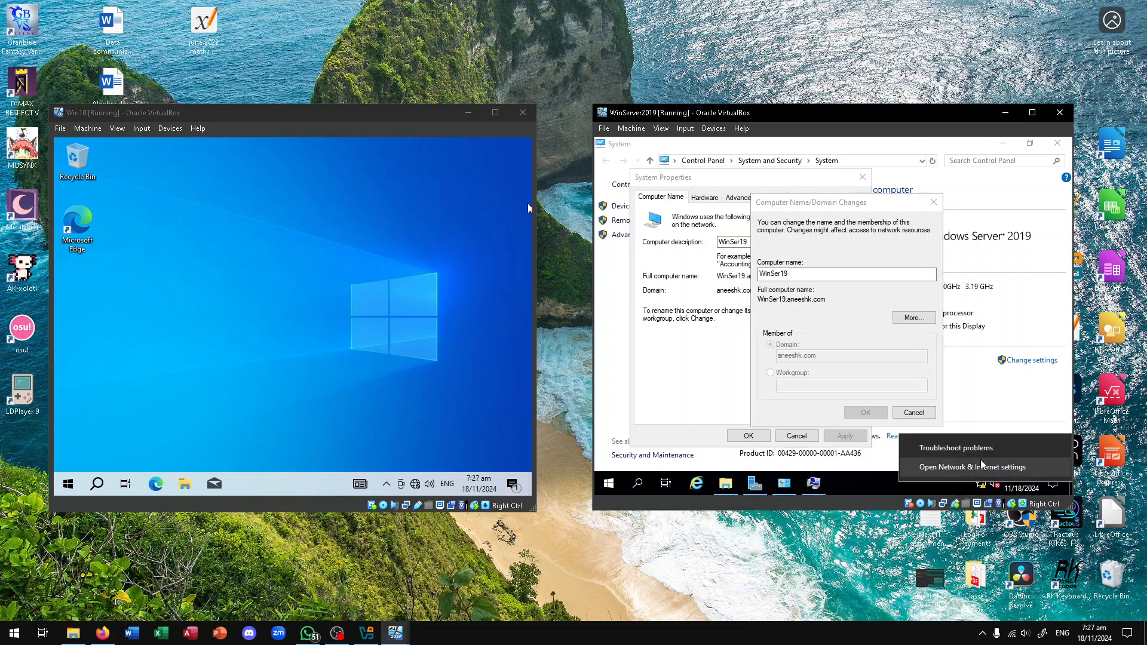
click(975, 467)
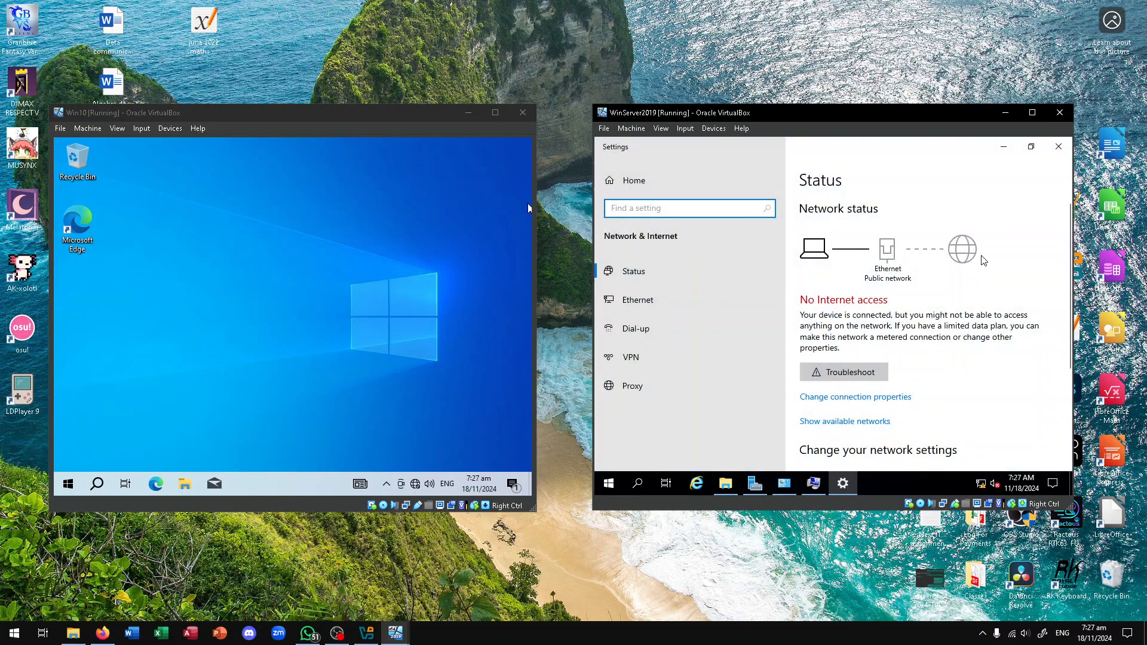
scroll(895, 353, down, 1)
scroll(894, 352, down, 3)
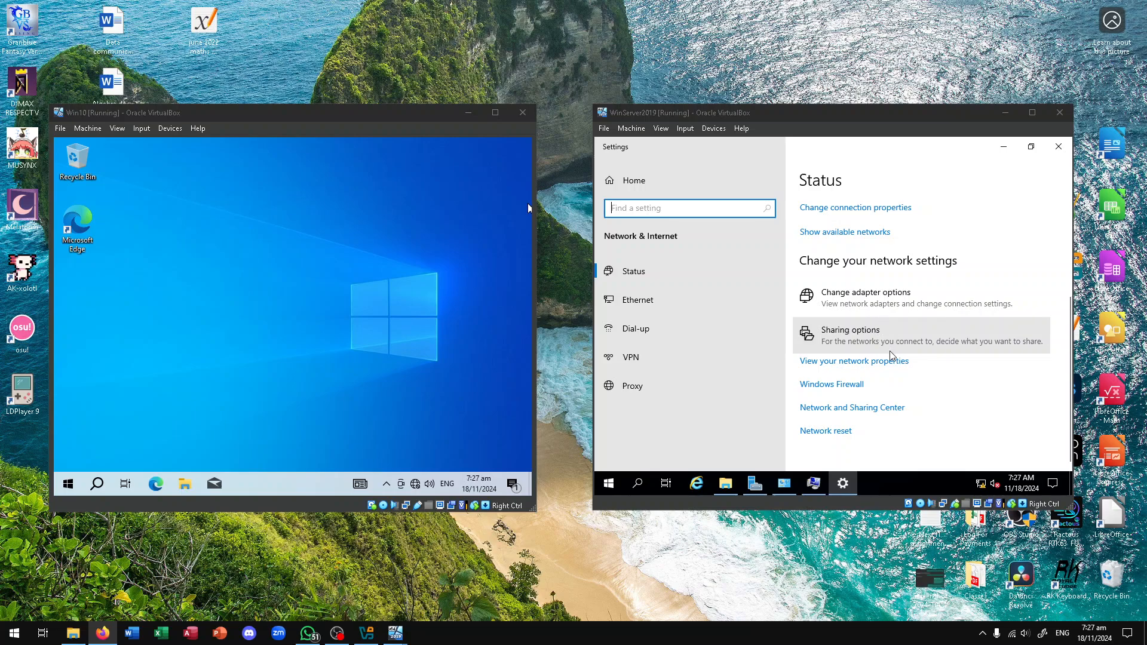
click(854, 407)
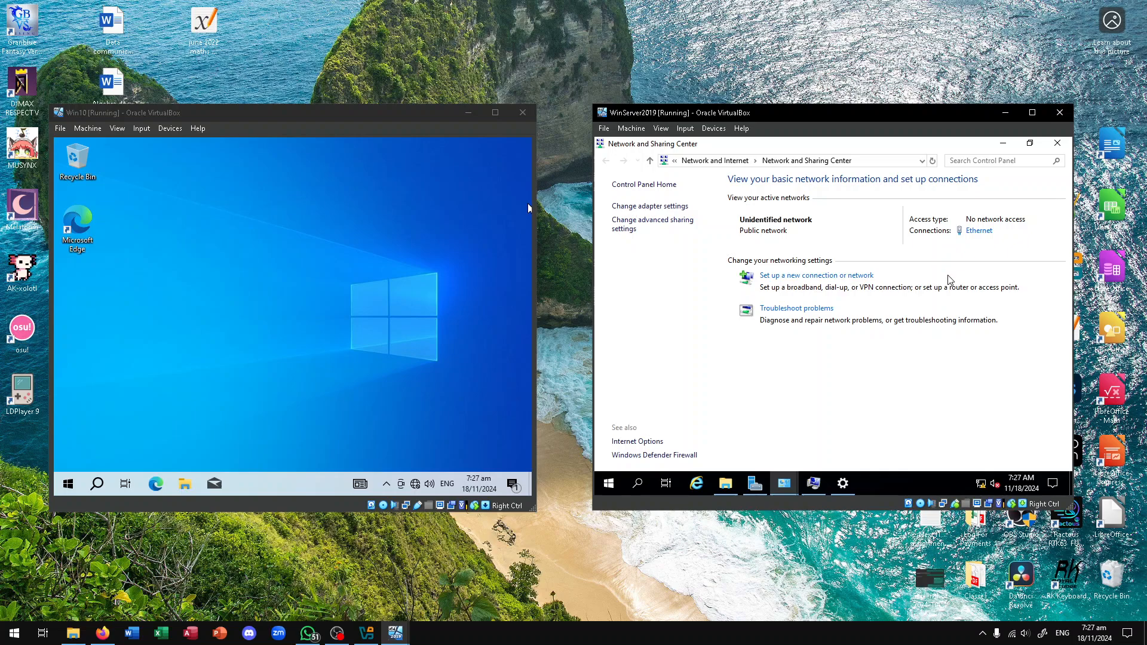
click(969, 237)
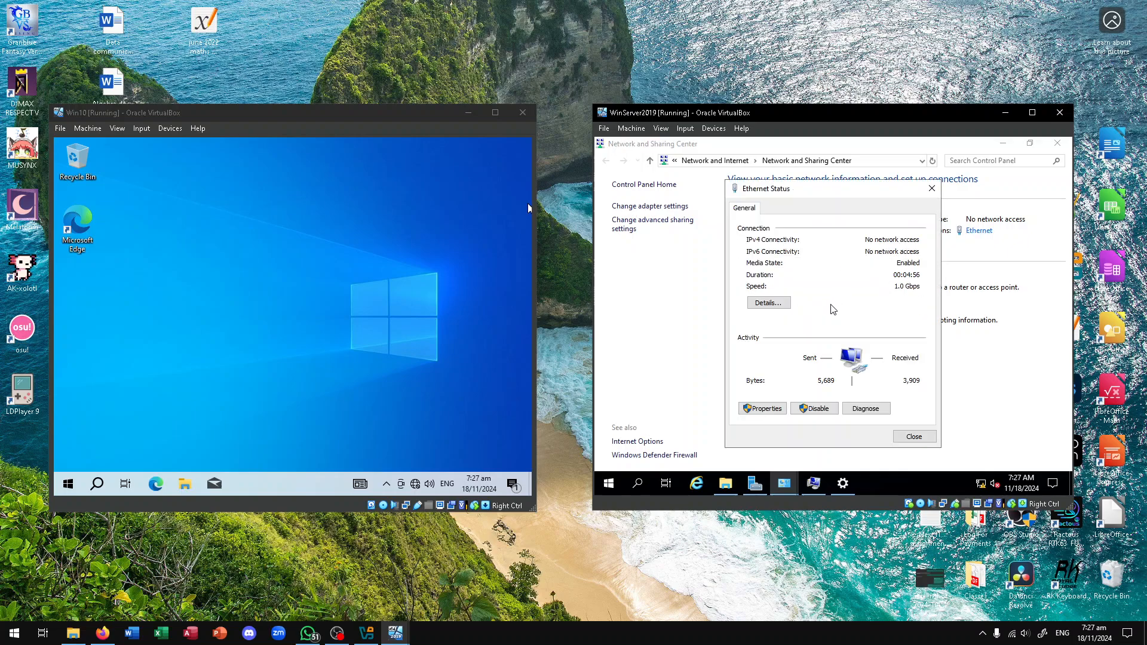
click(766, 408)
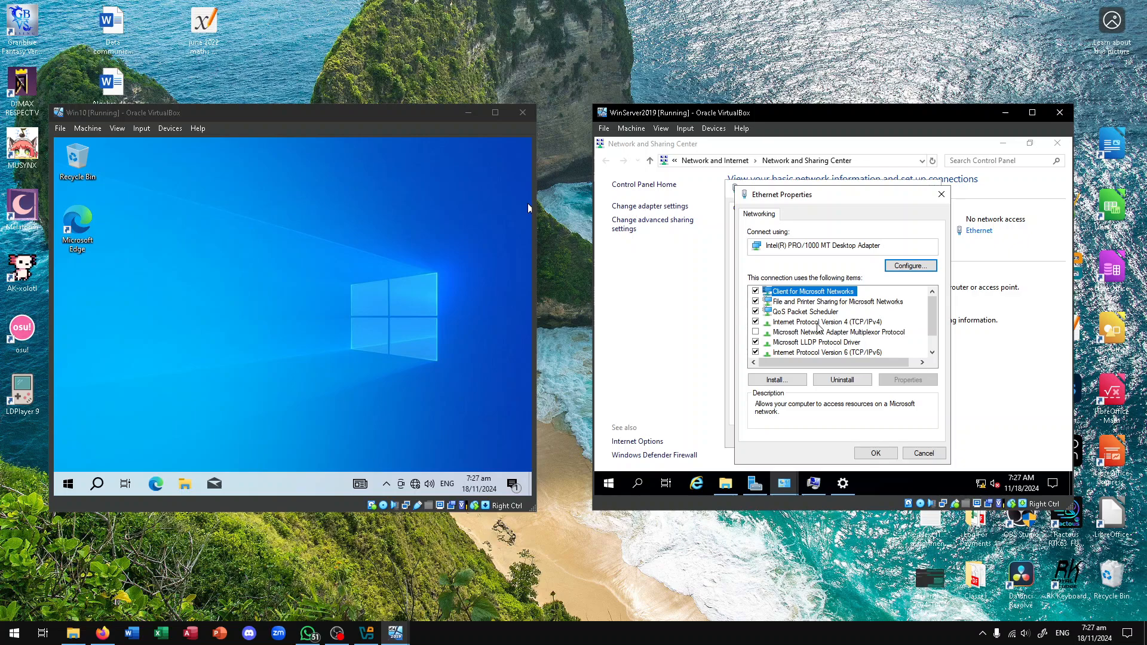
scroll(861, 350, down, 1)
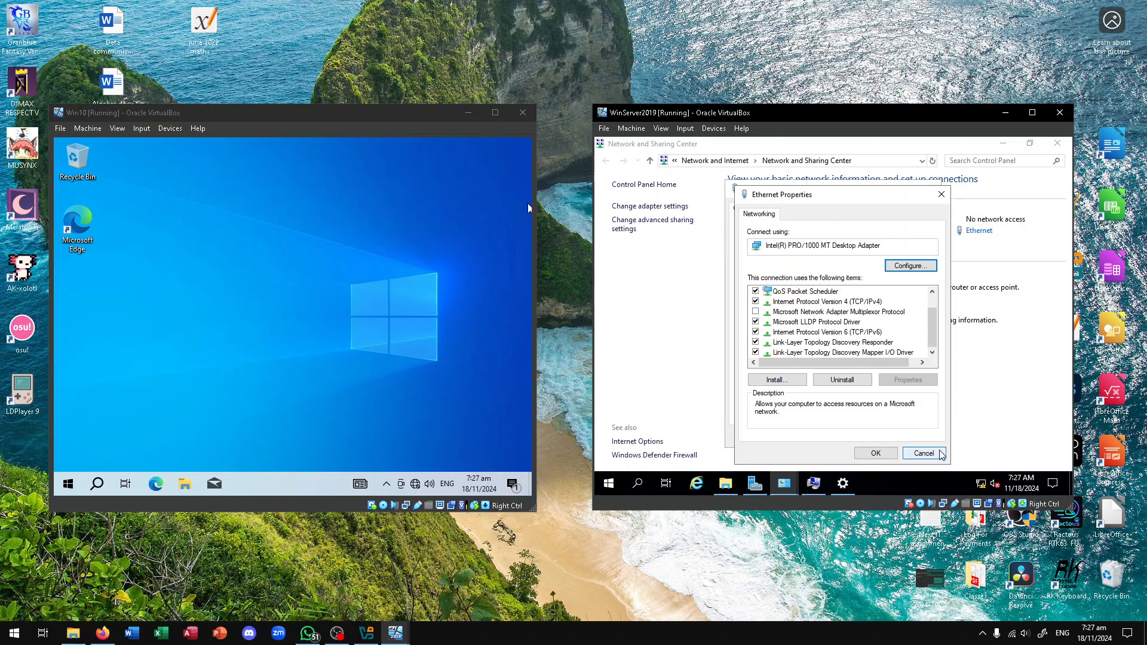
click(923, 453)
click(914, 437)
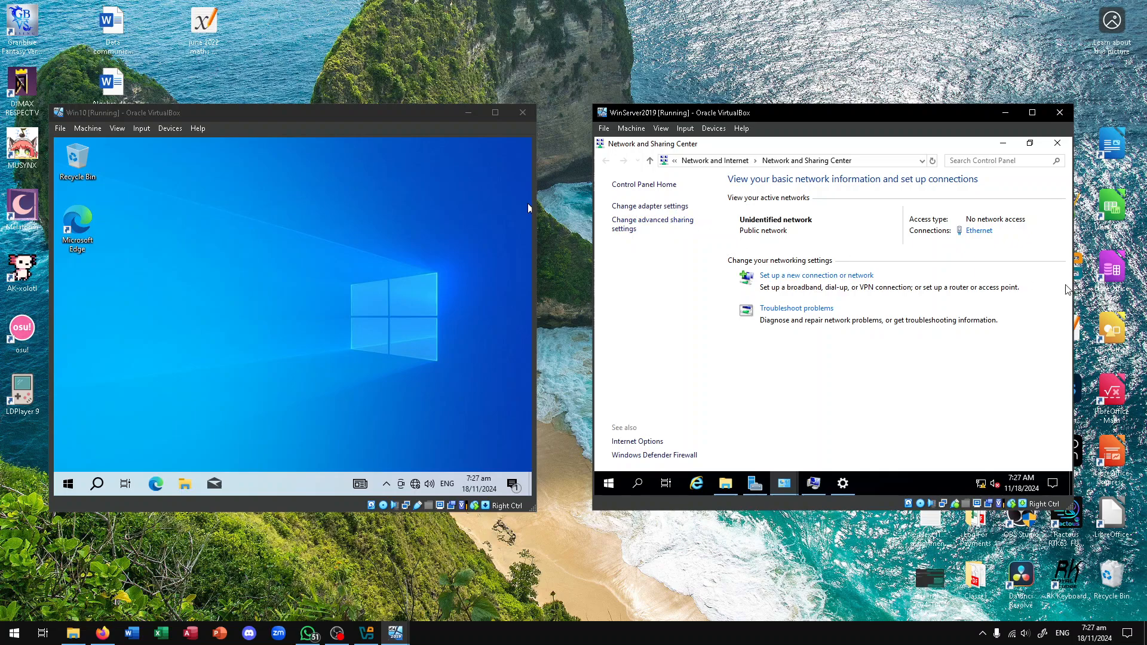
key(alt+Tab)
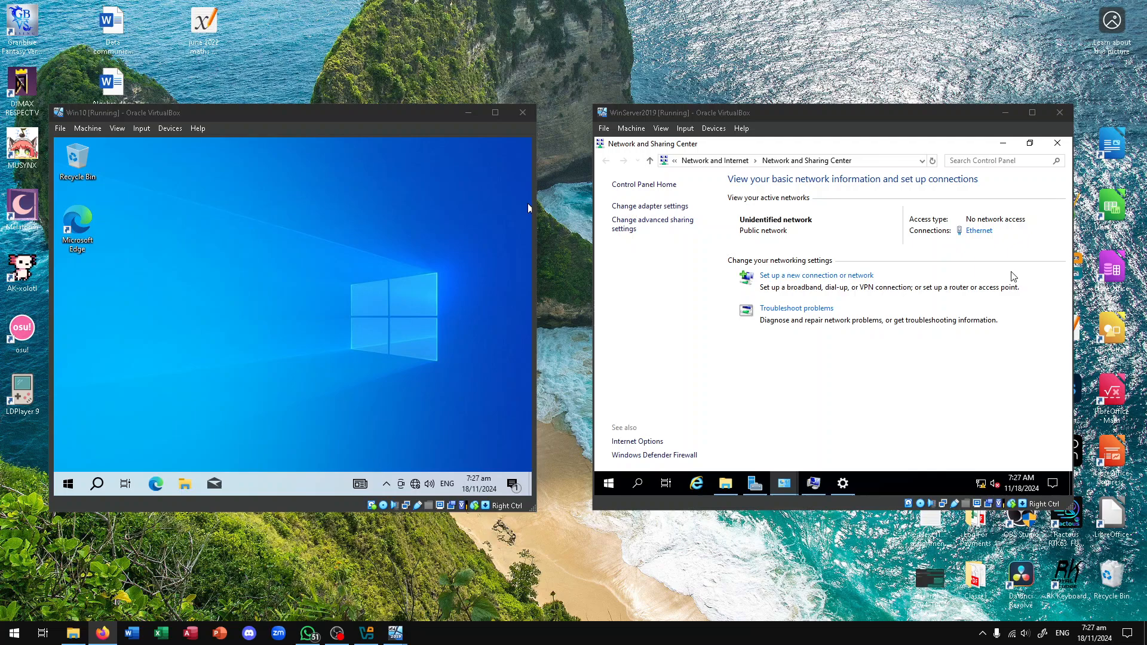
Open the server's advanced sharing settings and turn on network discovery for the Private profile
click(679, 277)
click(655, 232)
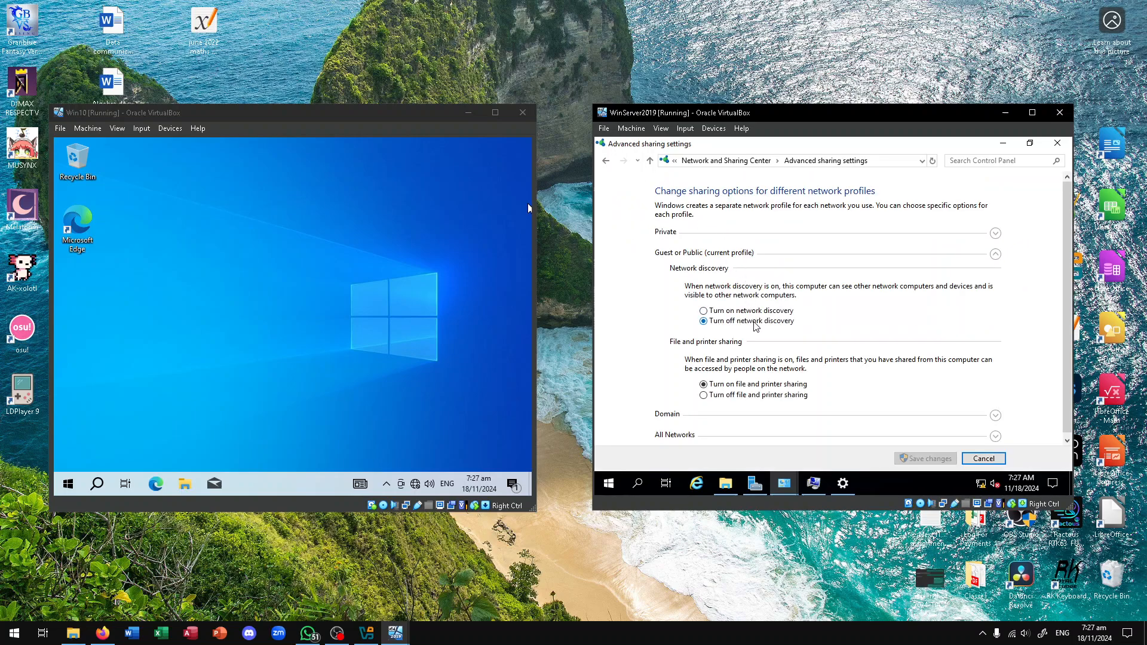
key(alt+Tab)
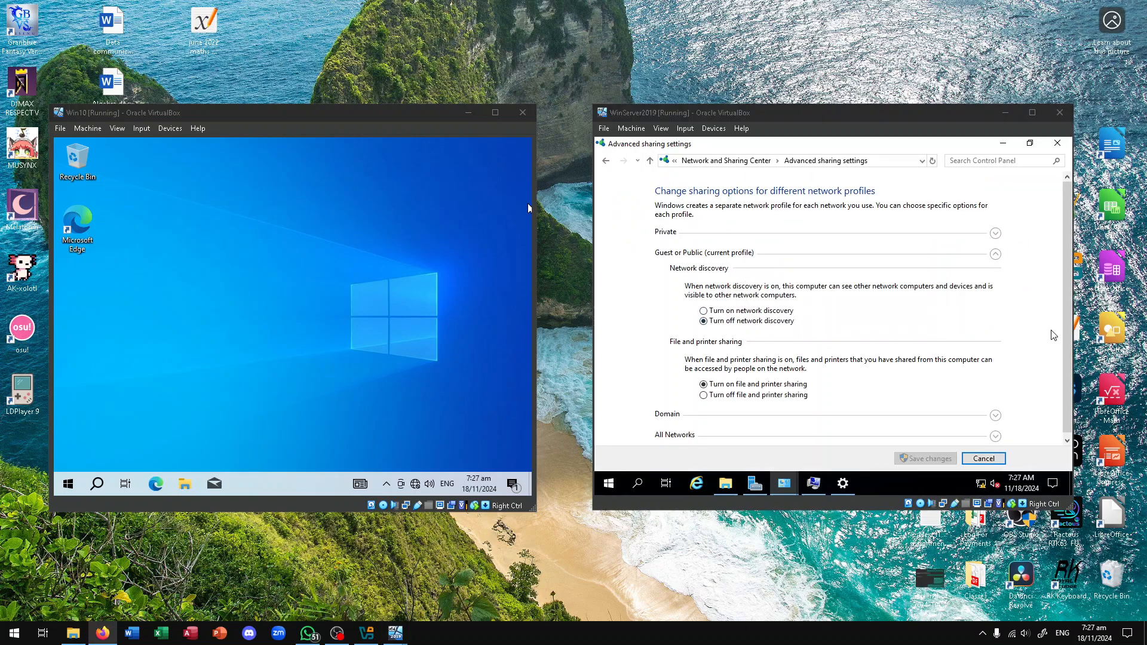
click(758, 315)
click(732, 236)
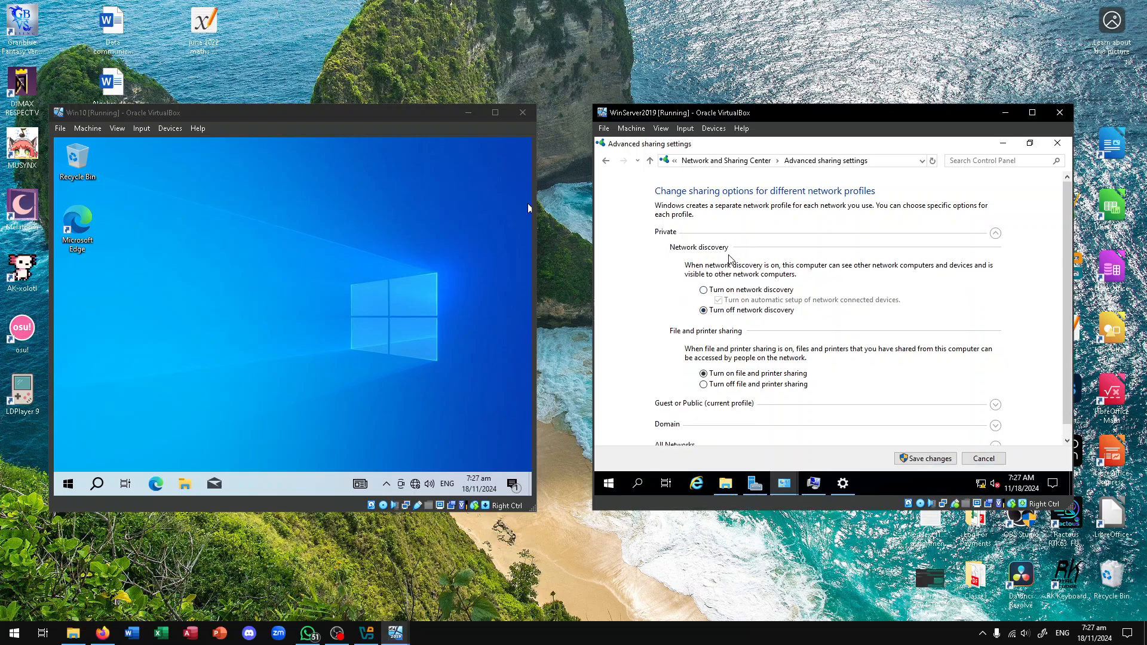
click(721, 291)
scroll(747, 311, down, 1)
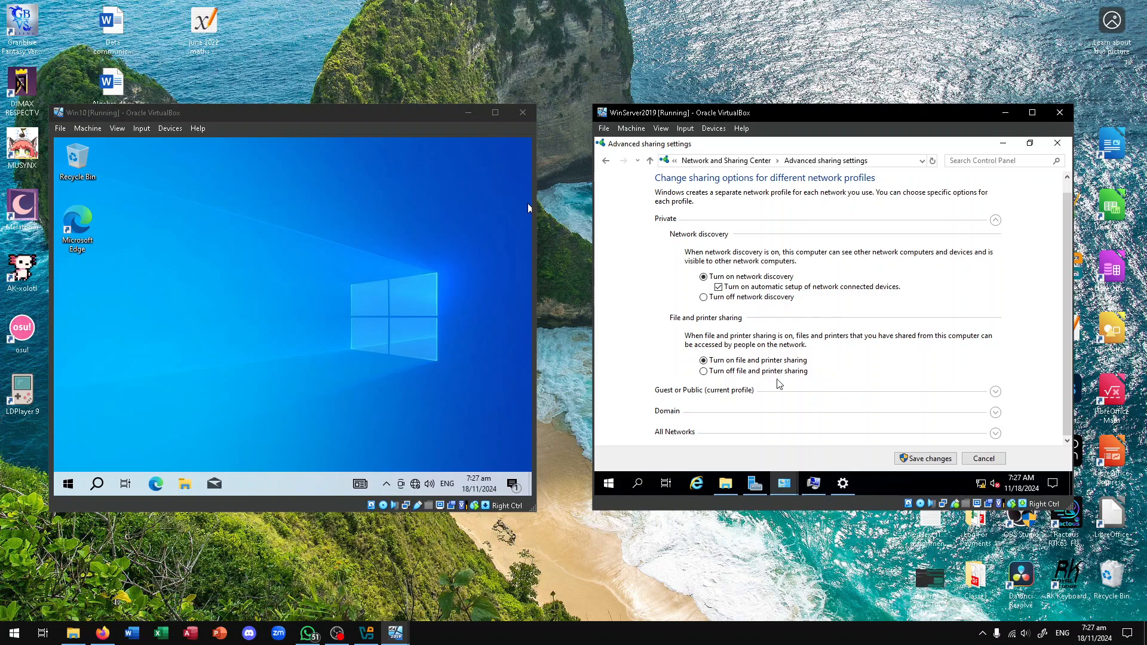
Turn on network discovery for the Domain profile and save the sharing changes
click(739, 433)
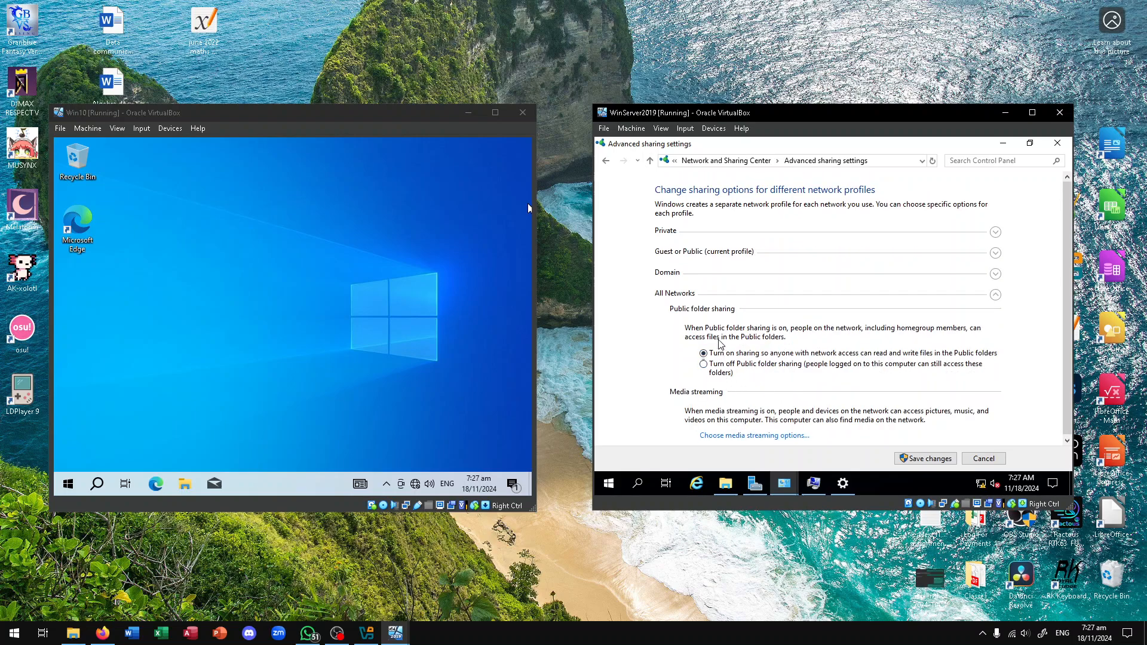
click(728, 280)
click(726, 332)
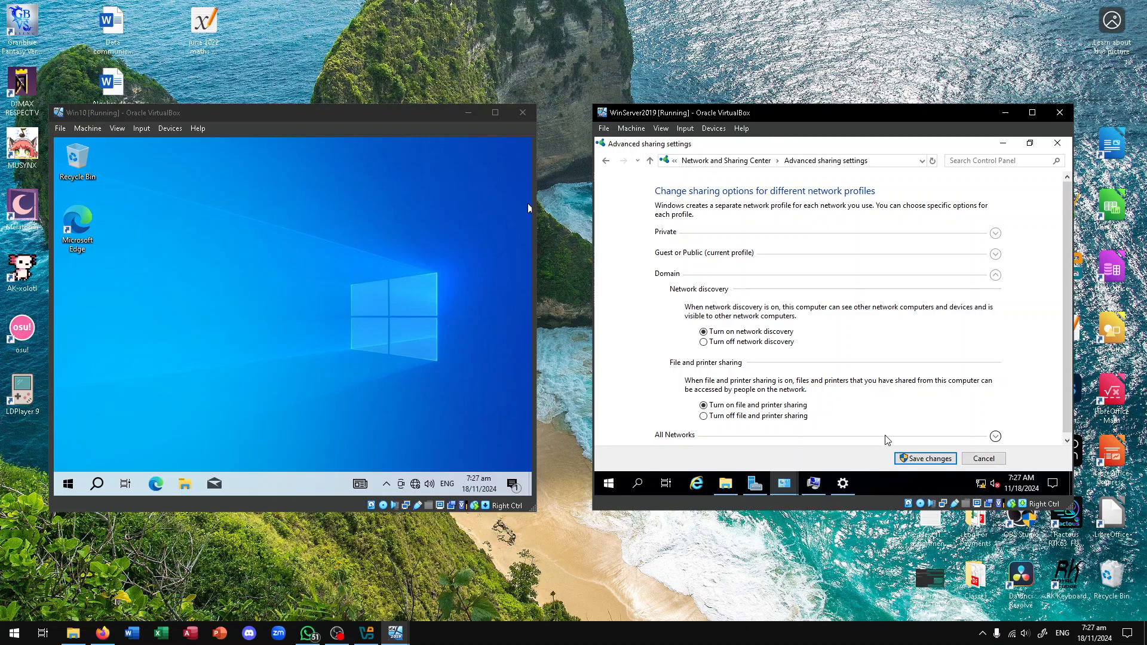
click(898, 458)
key(alt+Tab)
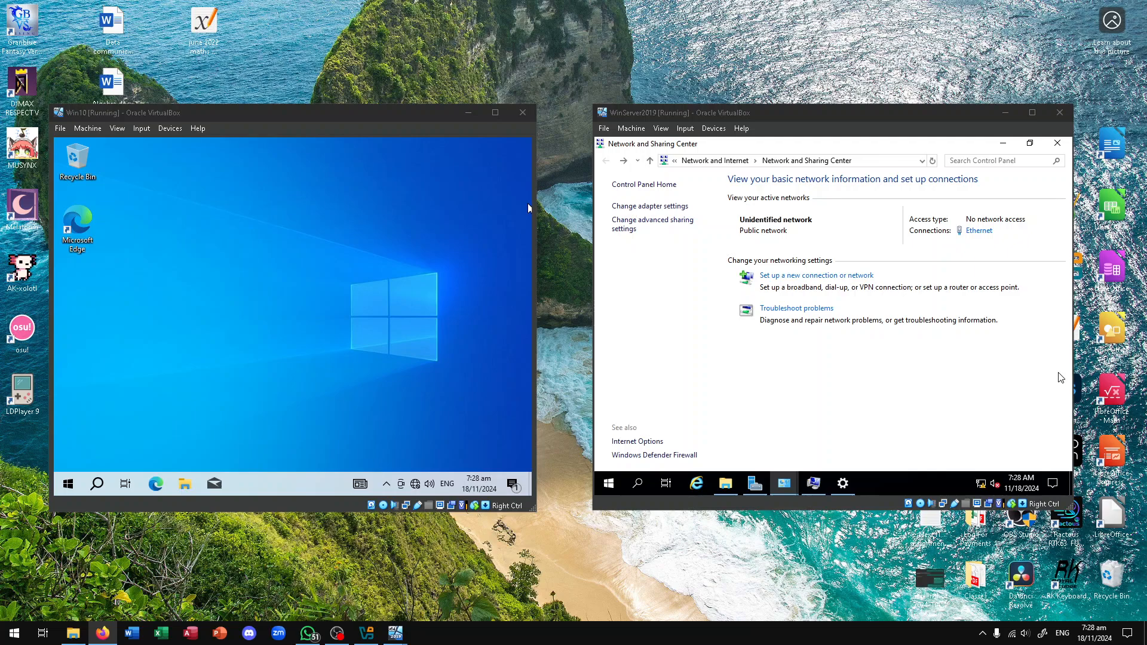
click(936, 381)
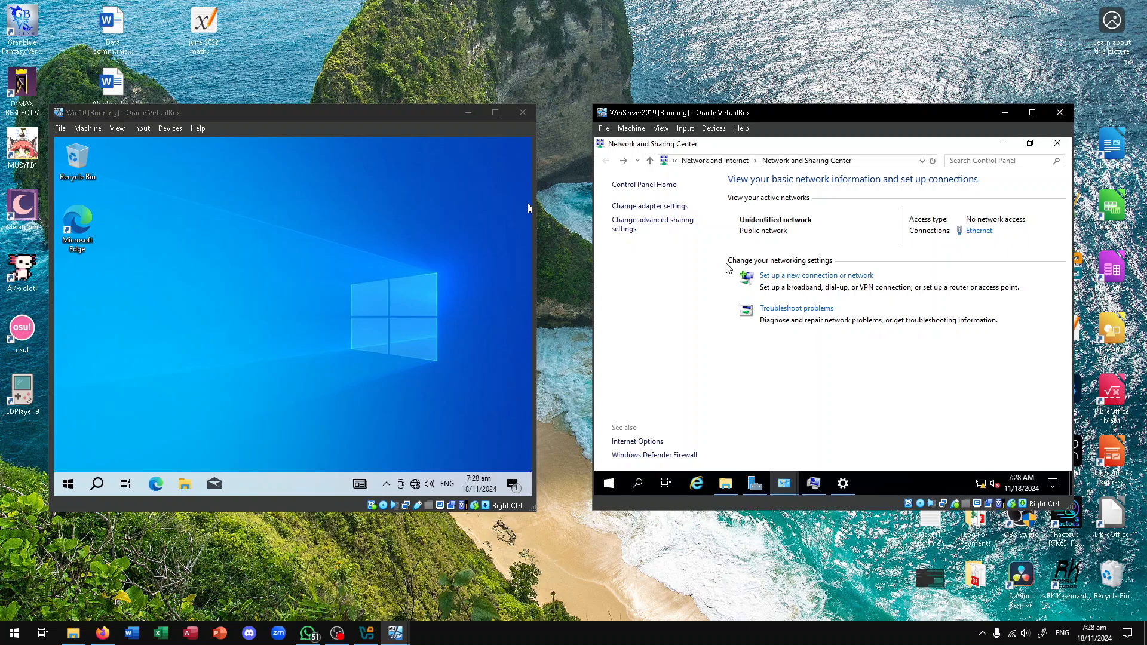
Close the server's Network and Sharing Center and open Win10's Network and Sharing Centre
click(1058, 144)
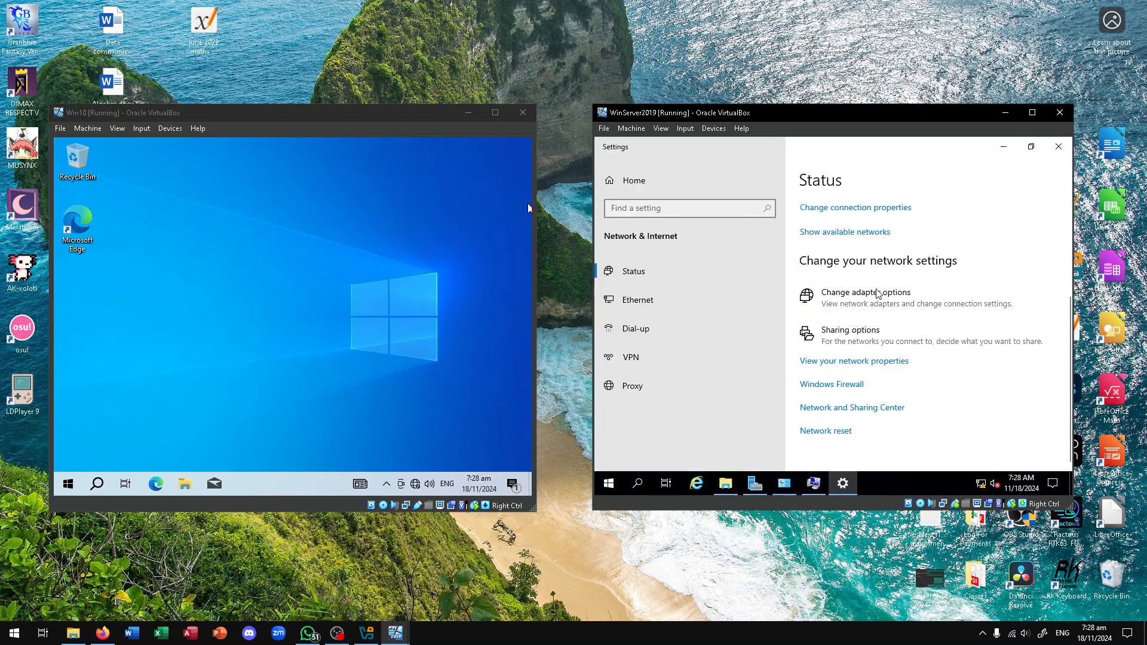
click(385, 127)
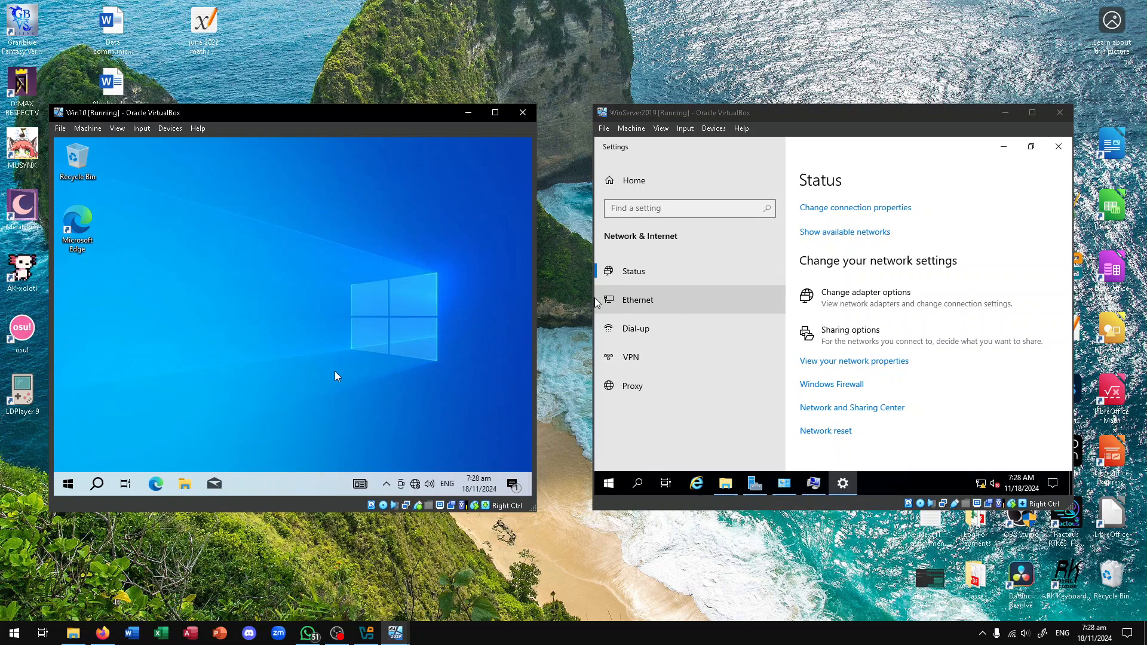
right_click(423, 484)
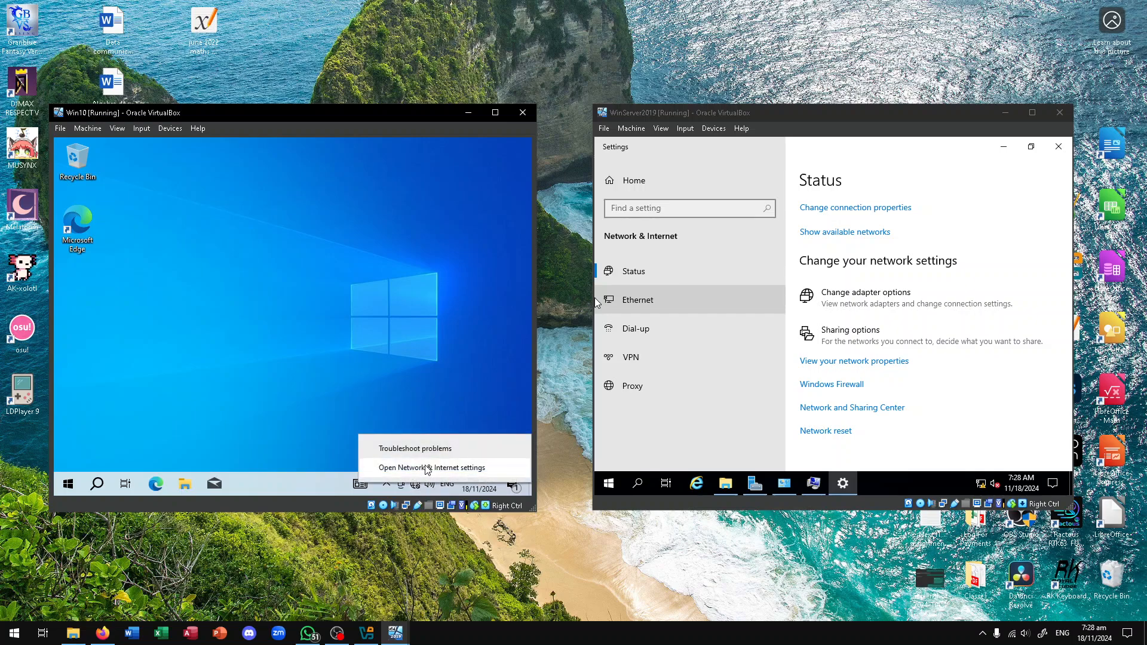
click(429, 469)
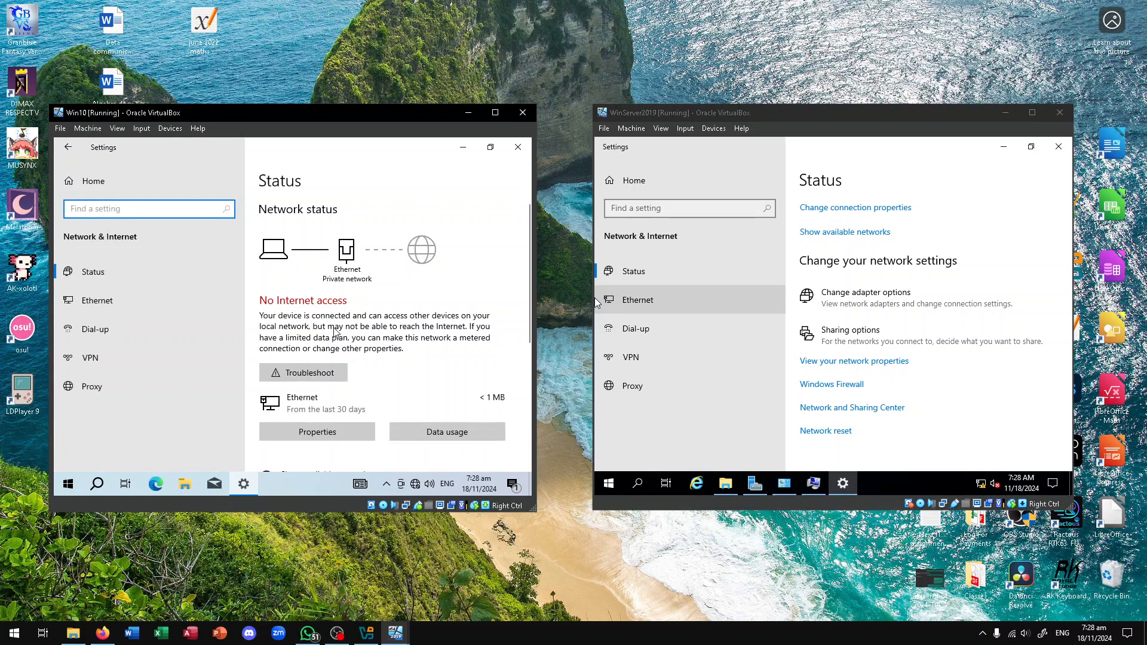
scroll(332, 359, down, 5)
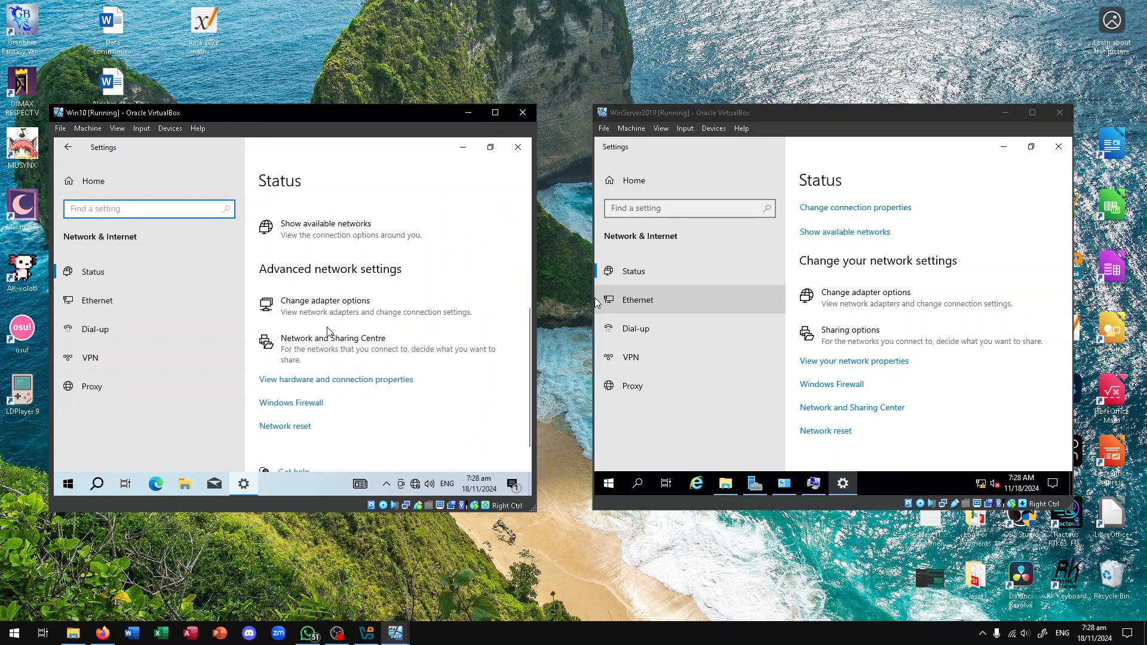
click(347, 355)
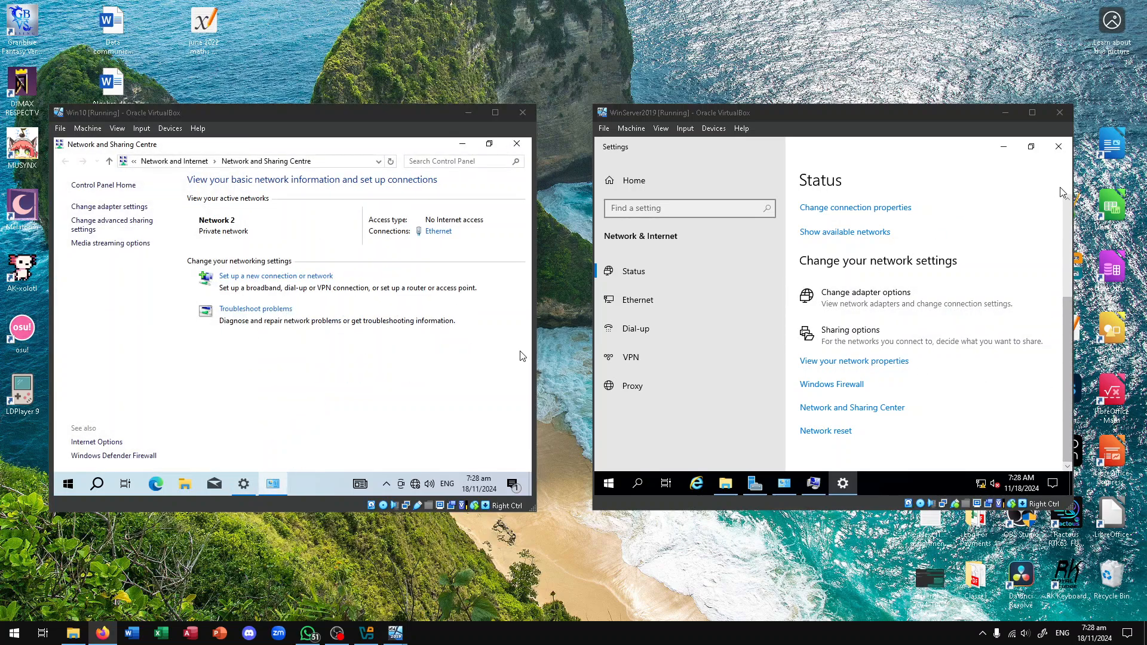
Close the server's Settings window and review Win10's advanced sharing profiles without saving
click(1058, 146)
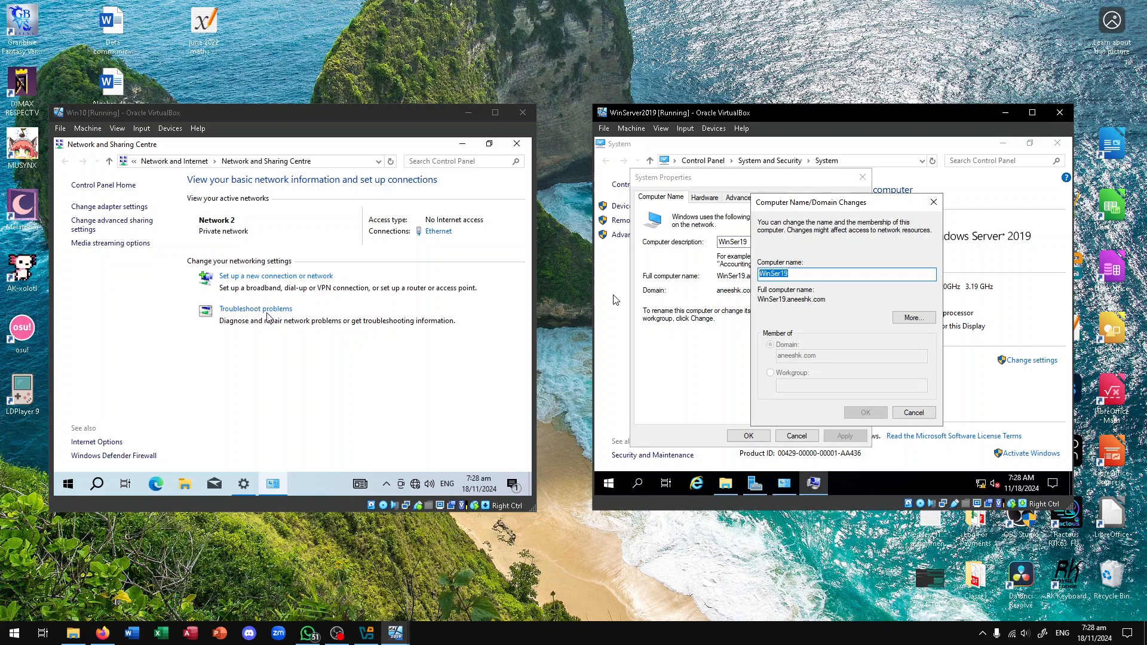
click(112, 232)
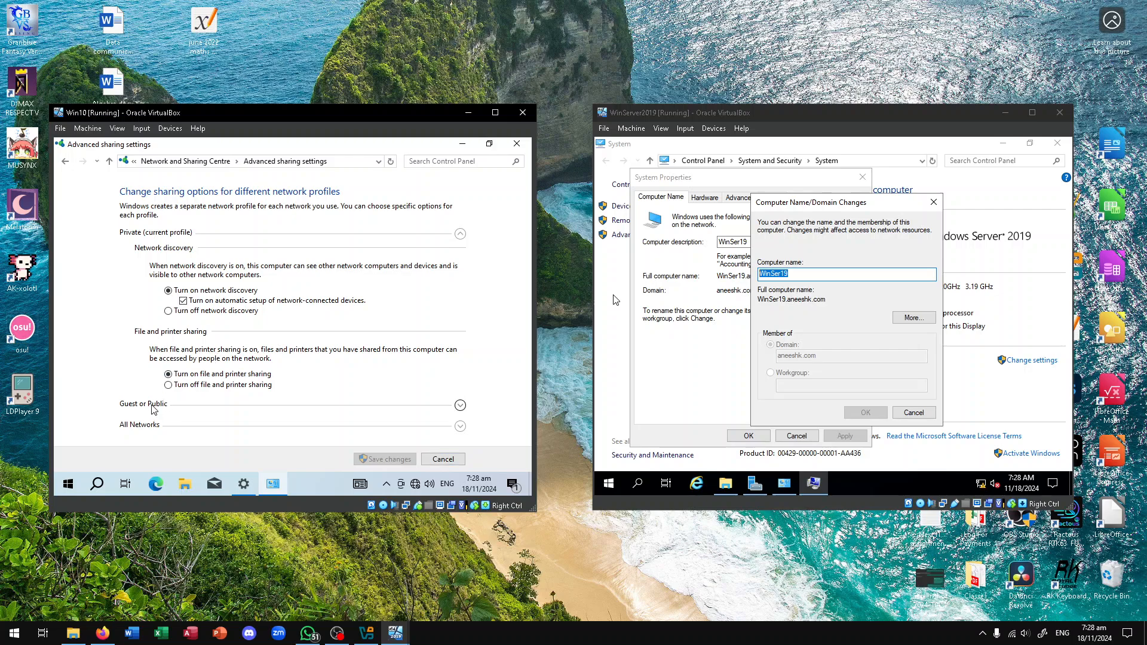
click(157, 406)
click(167, 417)
scroll(252, 430, down, 2)
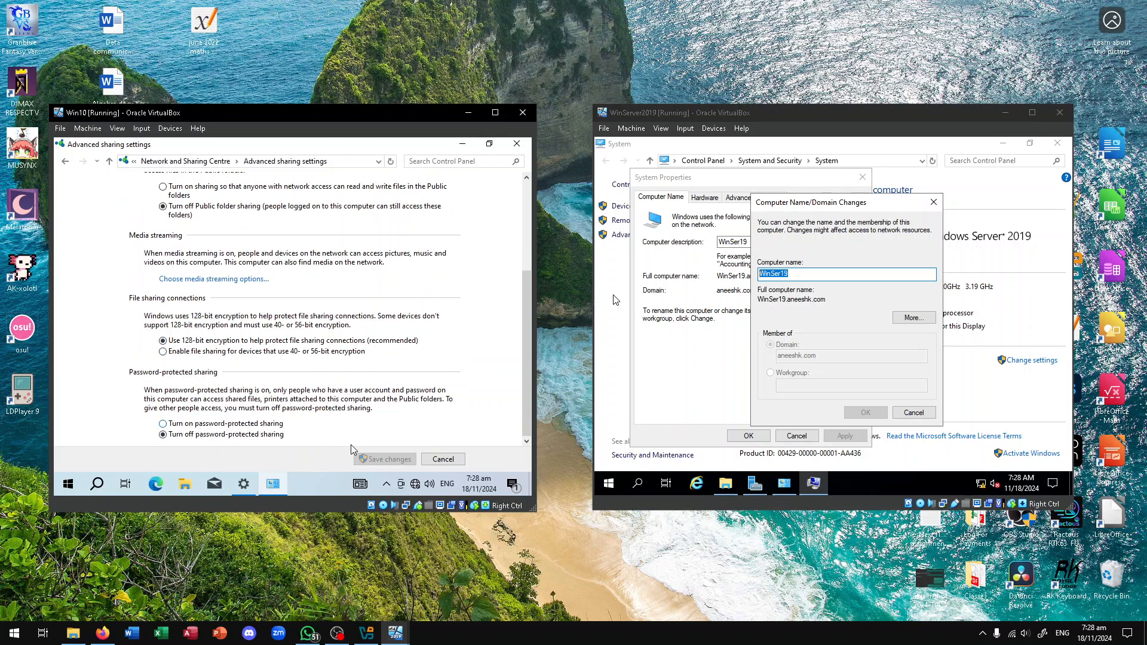
click(443, 459)
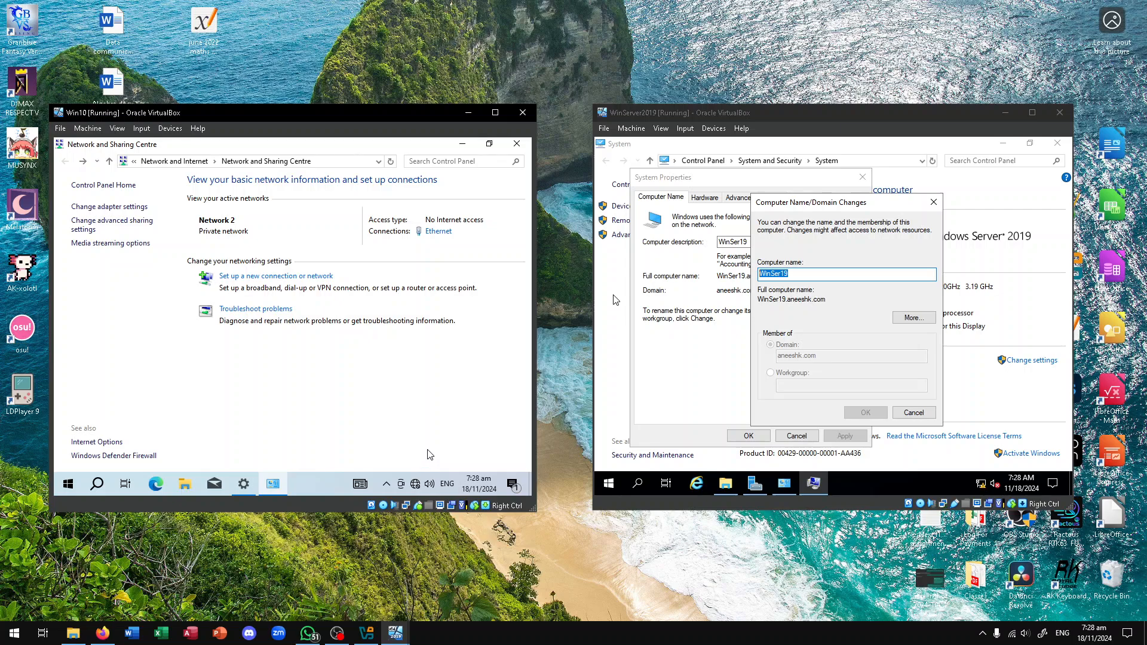
Close Win10's network windows and the server's name, System Properties and System windows, minimizing File Explorer
click(514, 146)
click(517, 147)
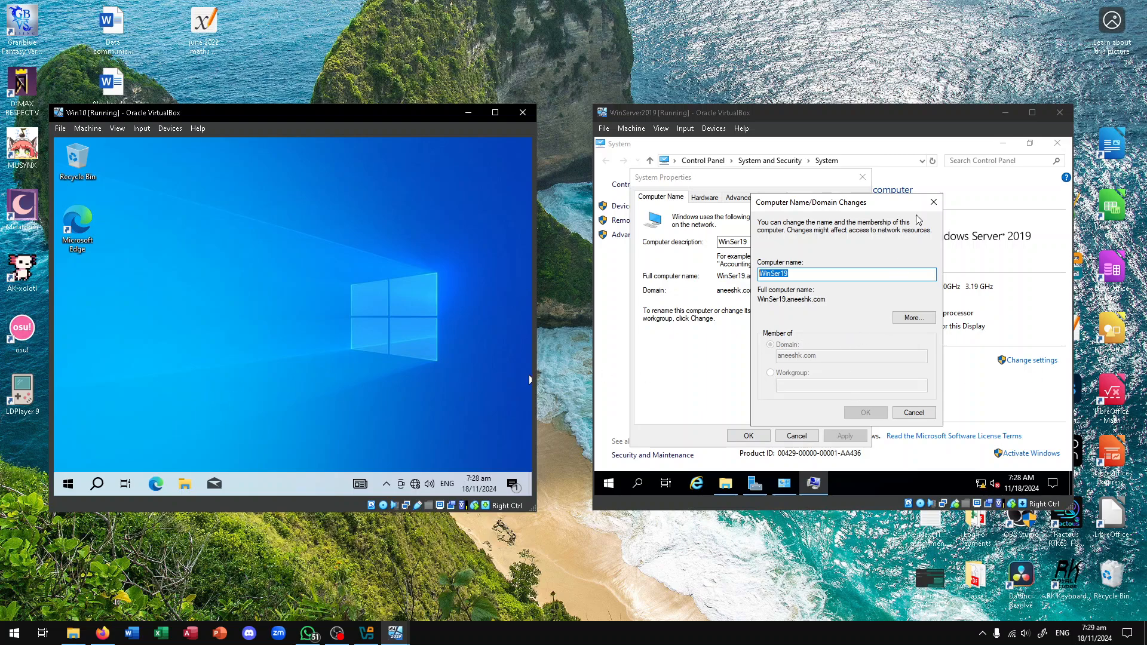
click(933, 203)
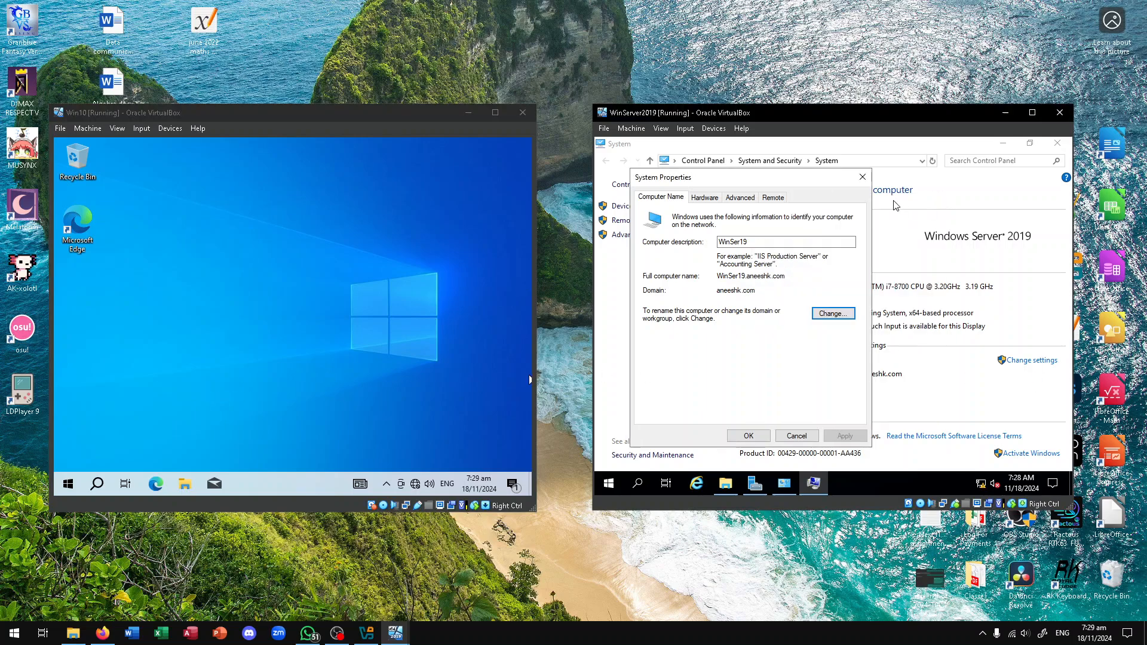
click(858, 182)
click(1058, 143)
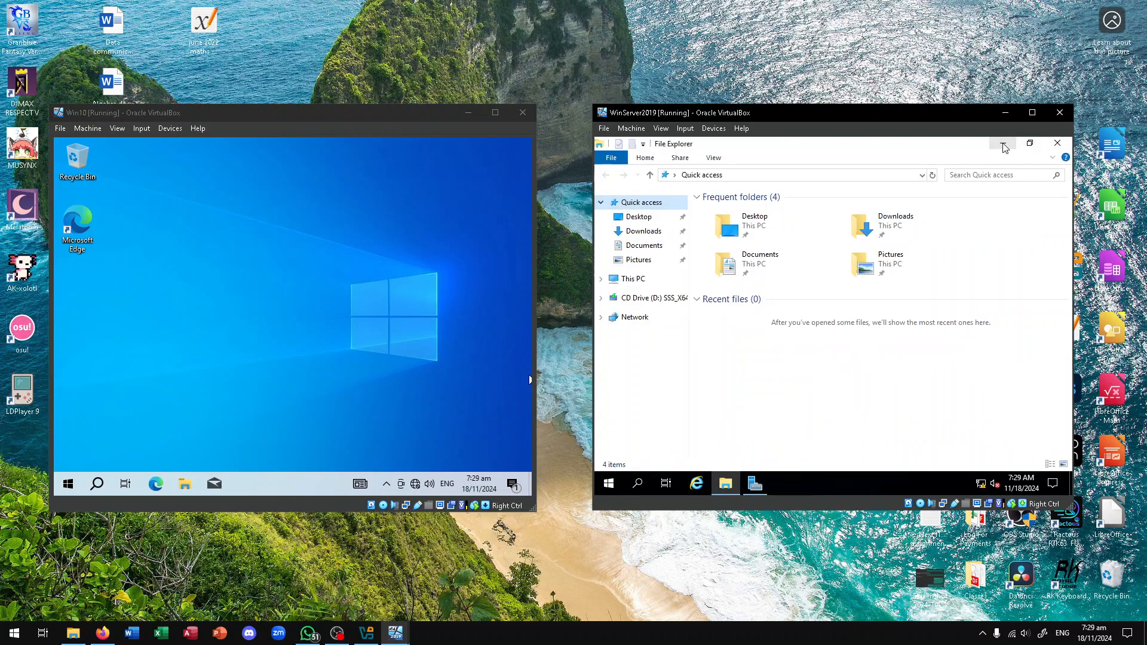
click(1003, 144)
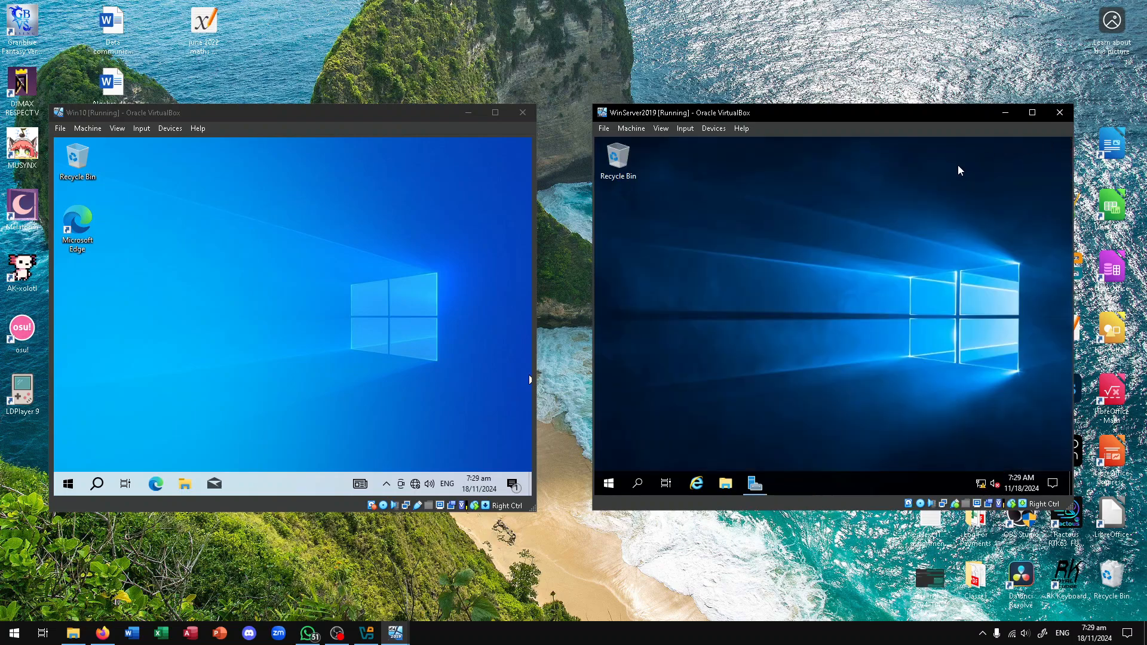
click(285, 347)
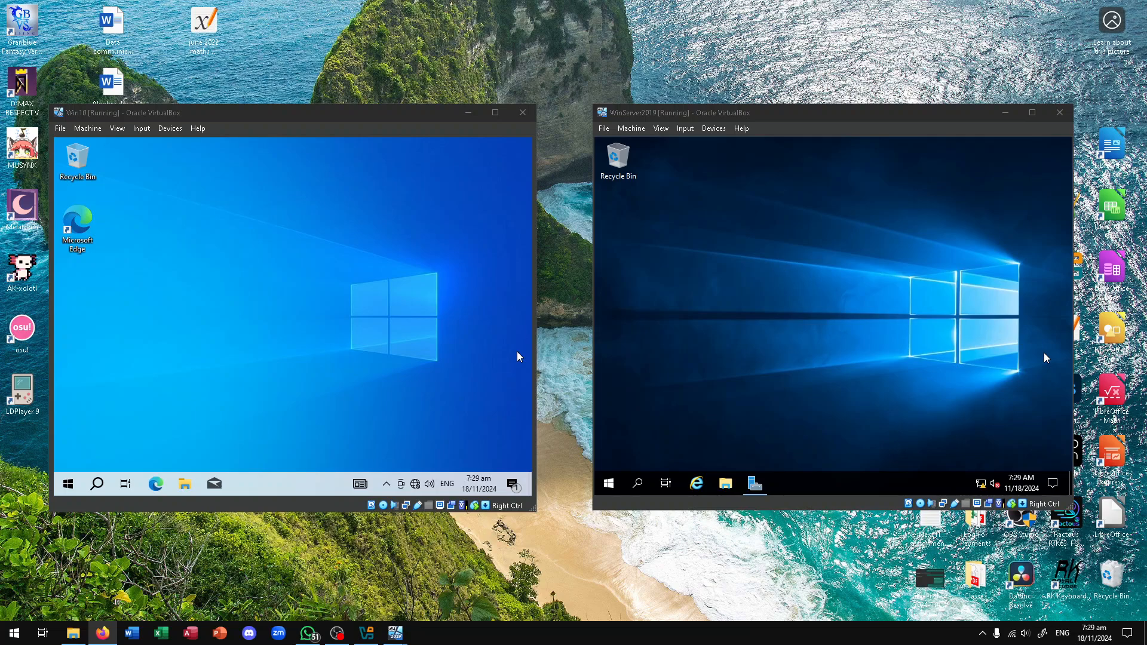
Open This PC Properties in Win10 and scroll the About page for Win10Client down to Related settings
click(237, 348)
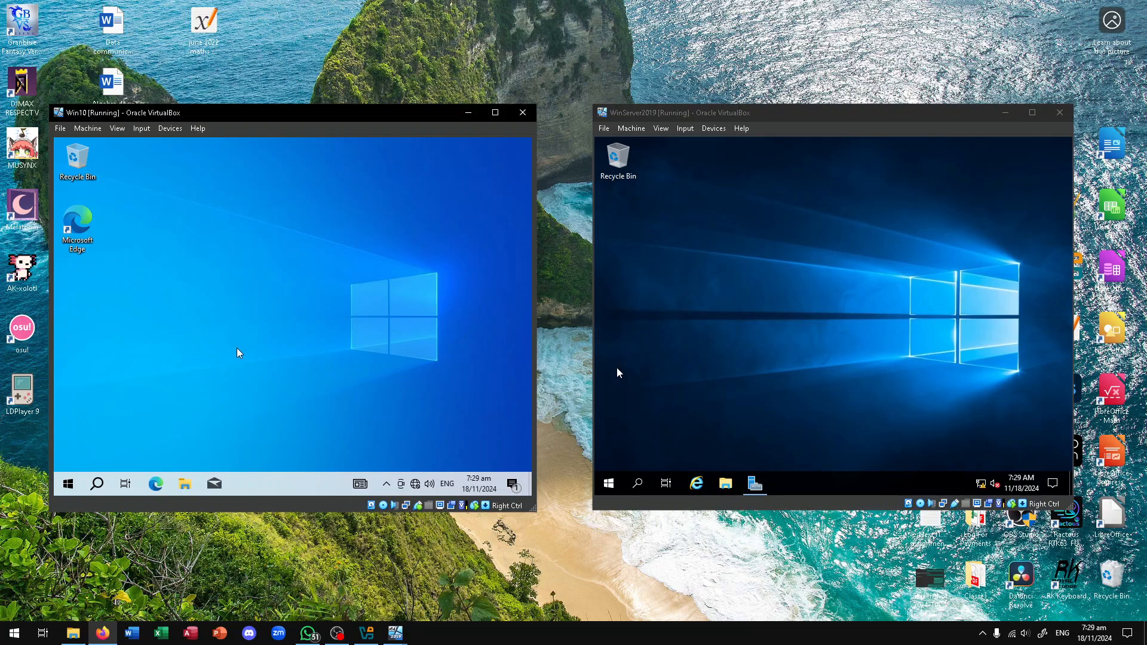
click(187, 481)
right_click(119, 327)
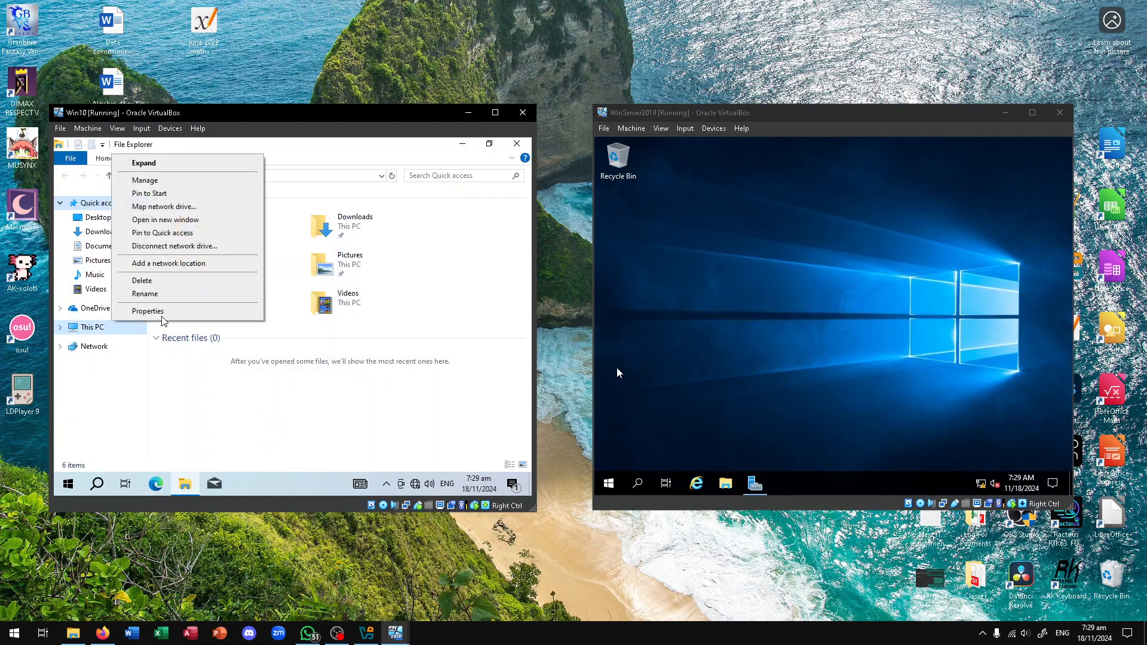
click(156, 312)
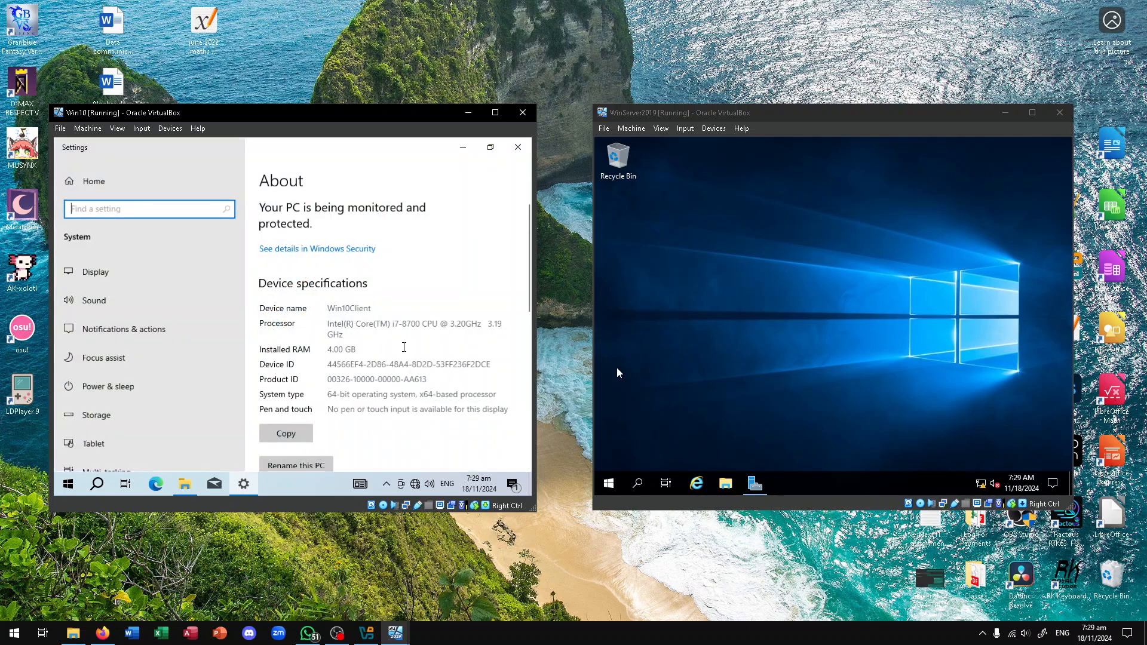
scroll(350, 375, down, 1)
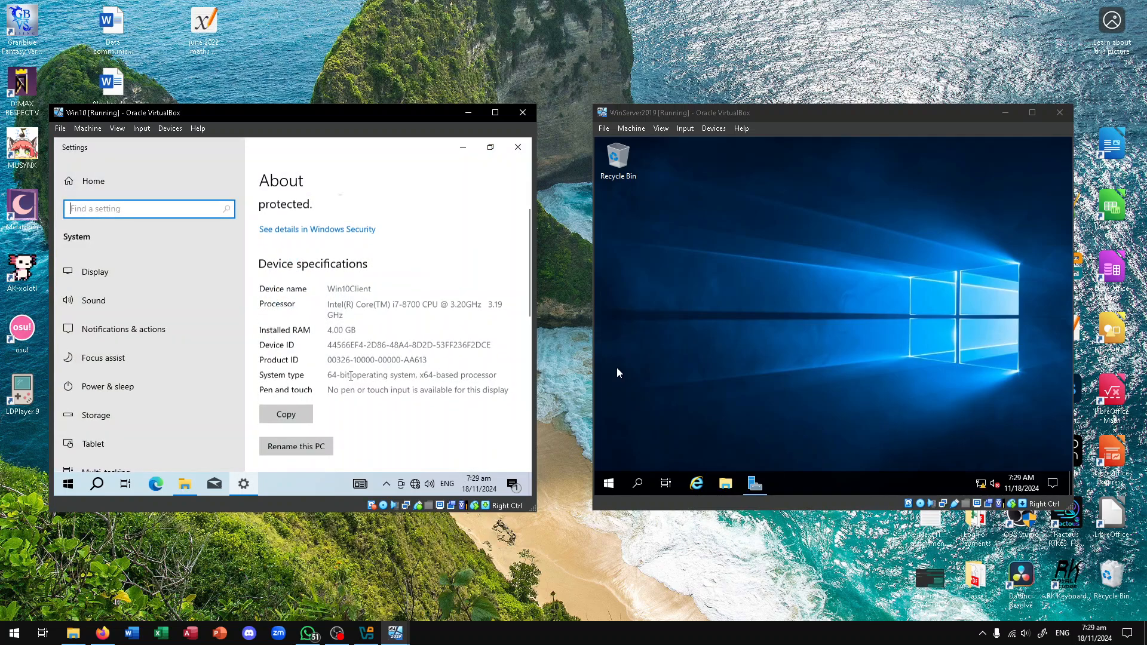
scroll(351, 375, down, 1)
scroll(90, 338, down, 3)
scroll(90, 338, up, 3)
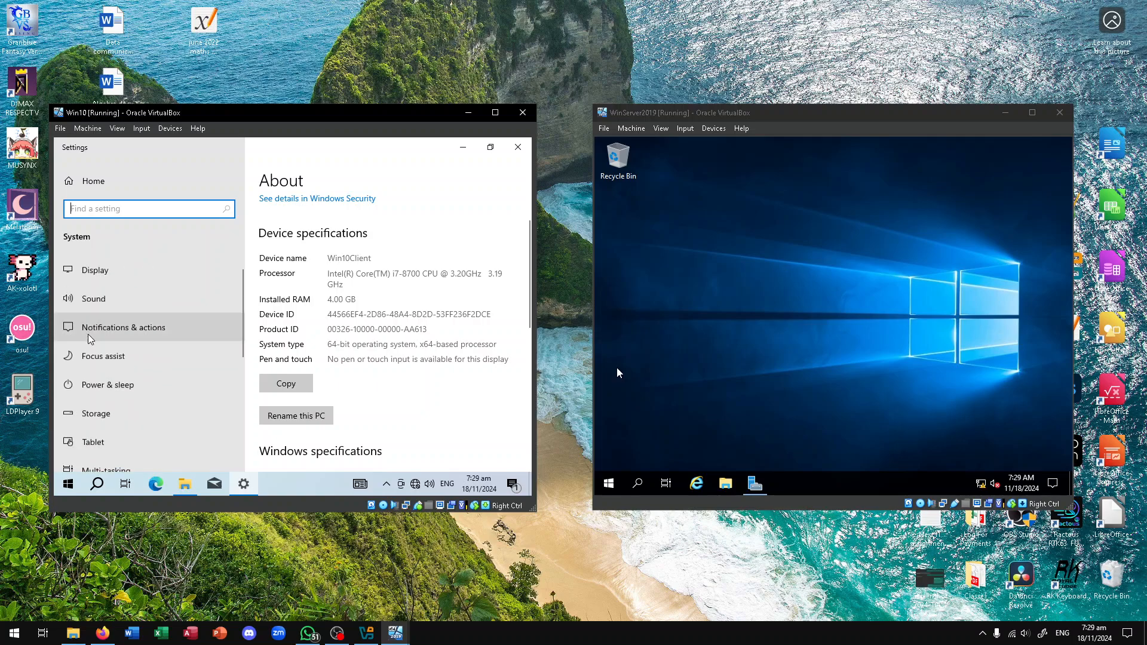
scroll(89, 339, down, 1)
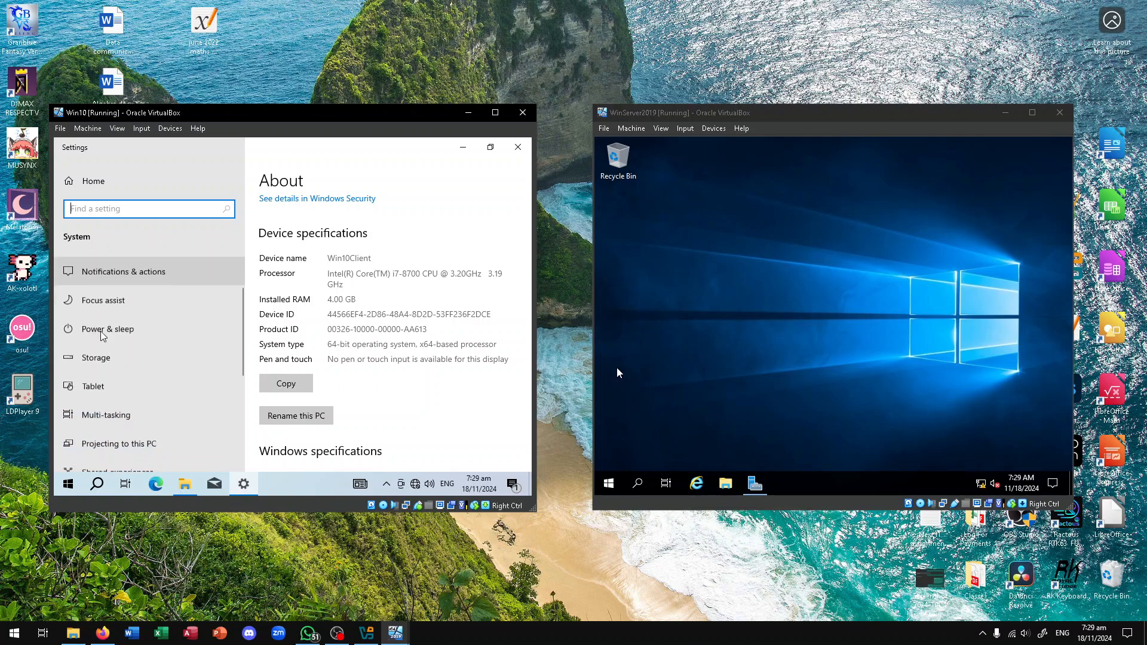
scroll(330, 333, down, 1)
scroll(329, 332, down, 2)
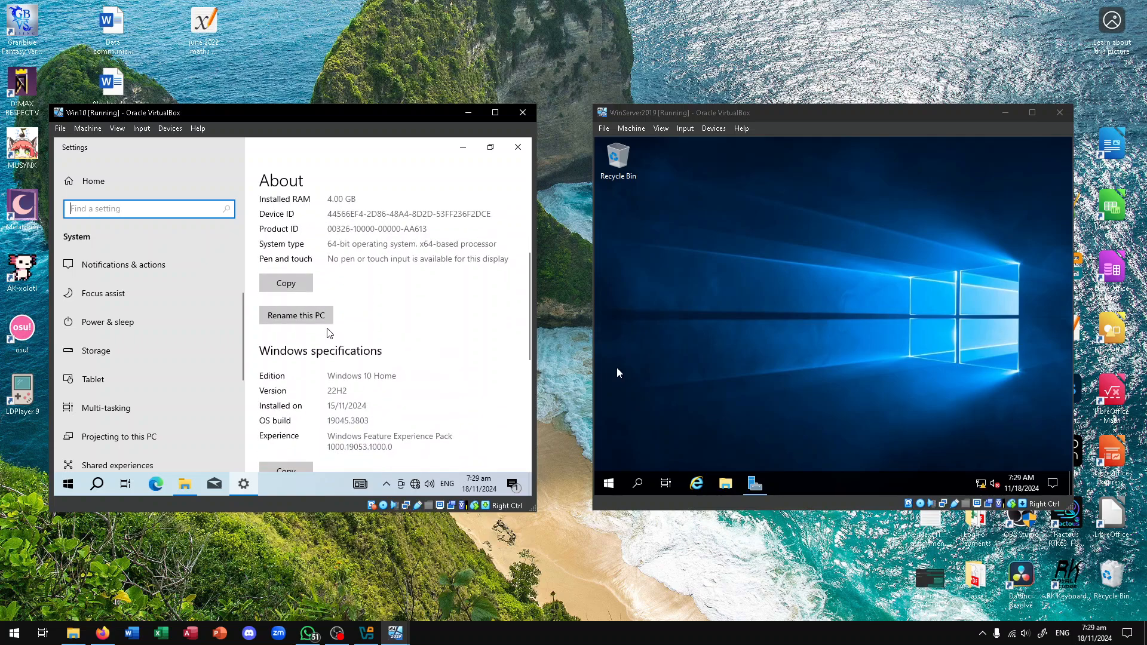
scroll(329, 333, down, 4)
scroll(330, 332, down, 4)
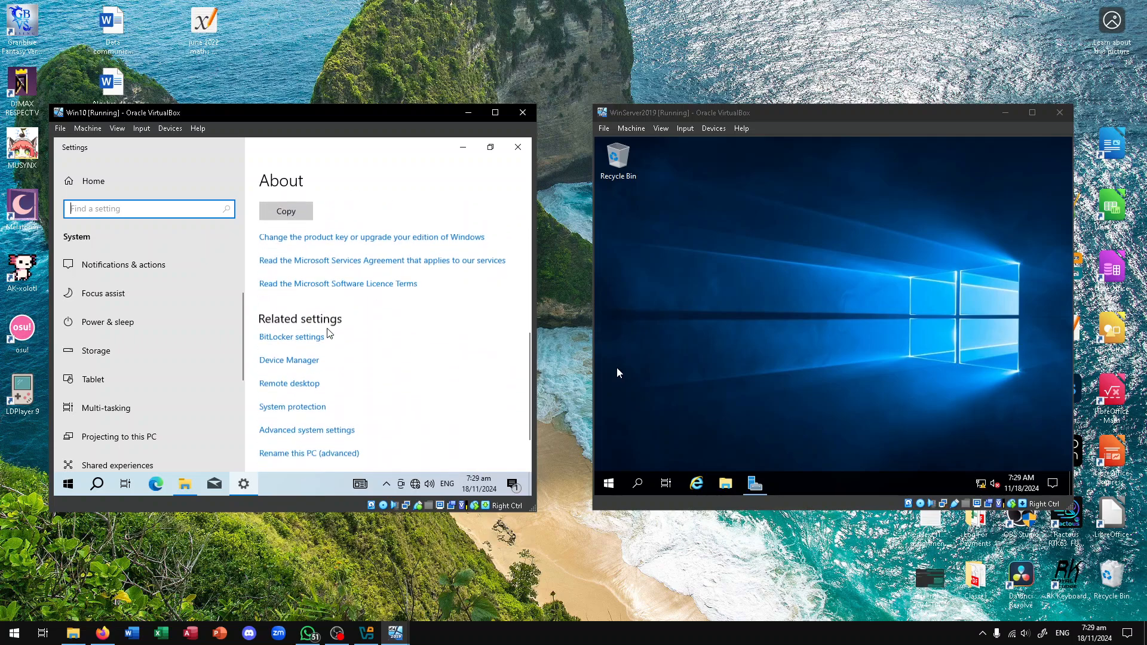
Open Win10's System Properties and browse its Hardware, Advanced, System Protection and Remote tabs
click(333, 394)
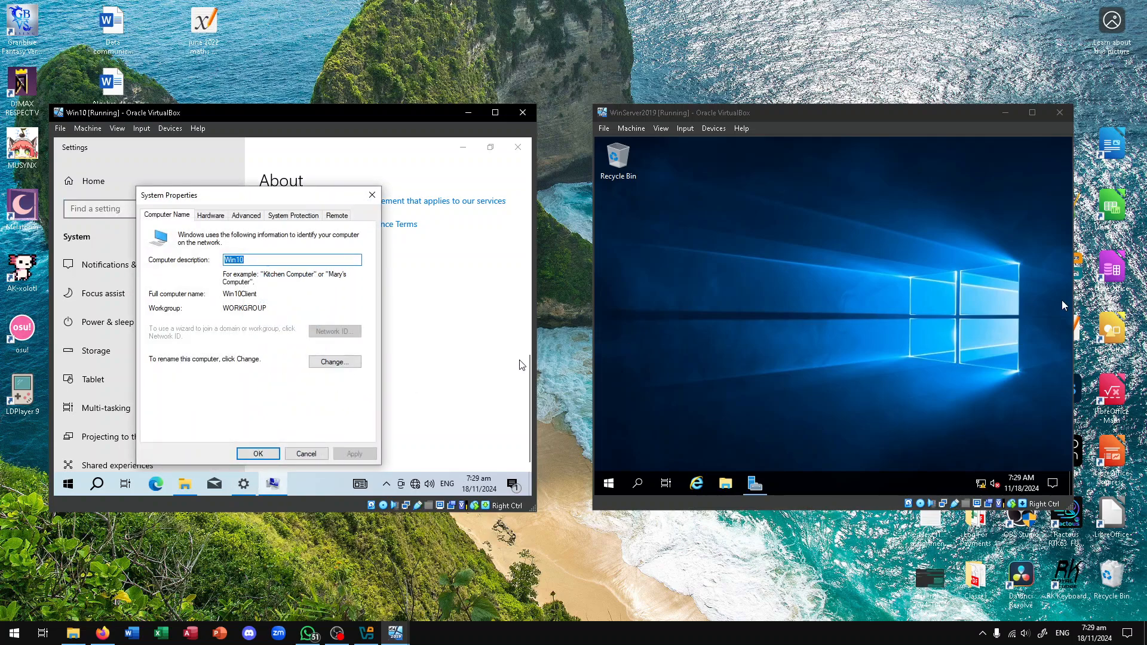
click(216, 215)
click(242, 216)
click(293, 215)
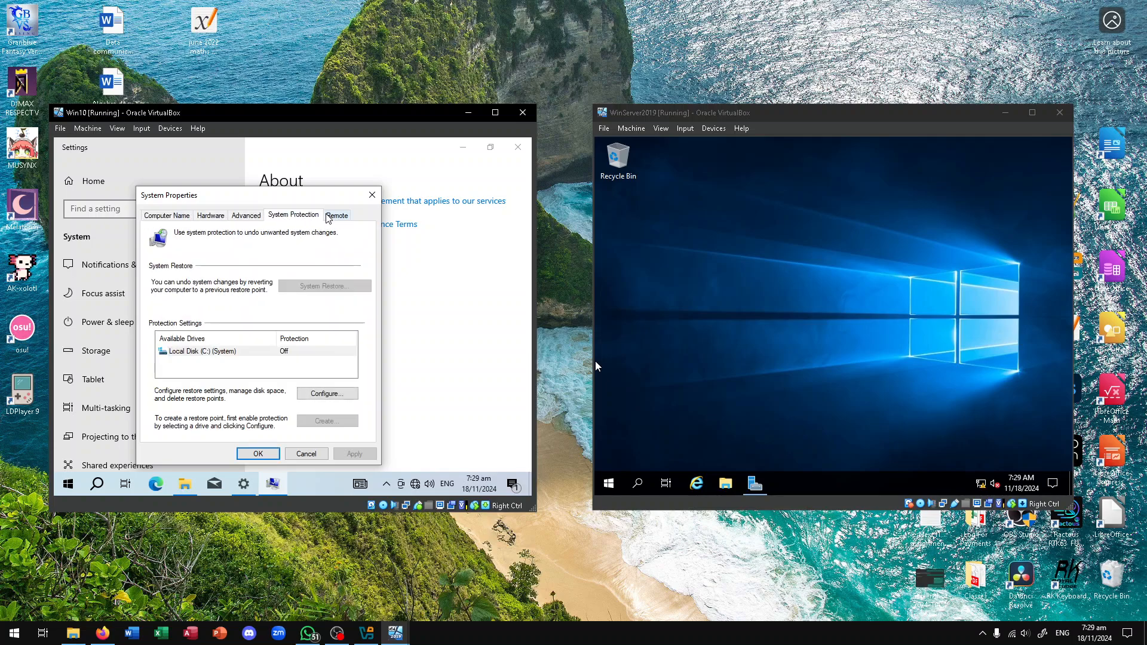
click(330, 215)
click(317, 218)
click(167, 216)
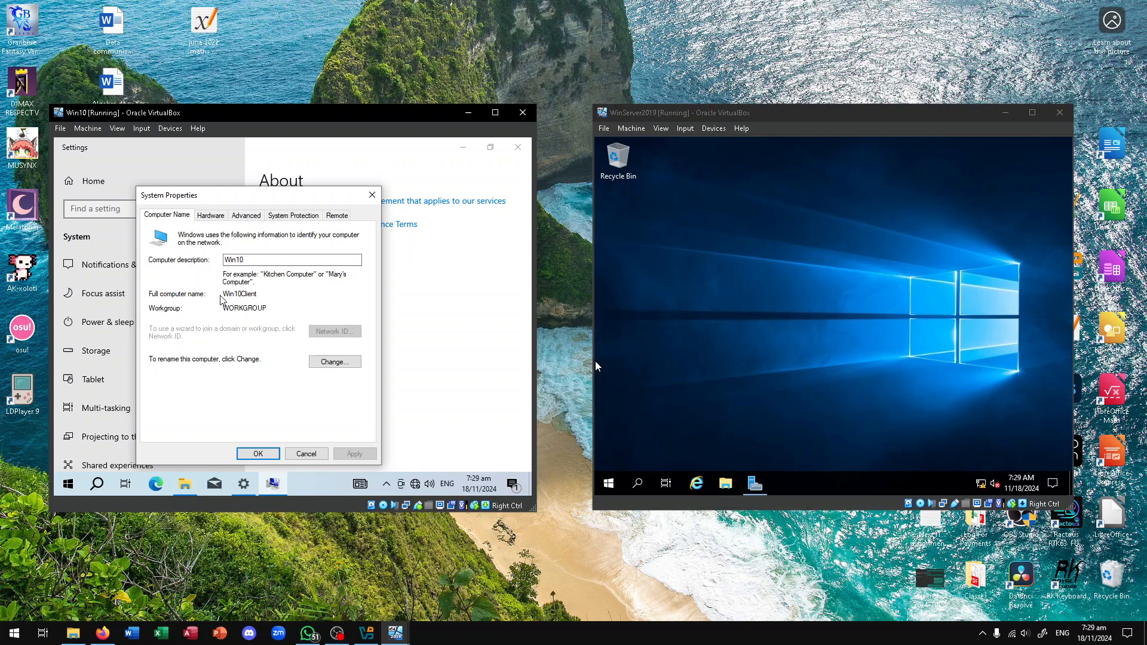
Inspect the name/domain Change and DNS suffix More dialogs, cancel both, then view the Hardware tab
click(326, 362)
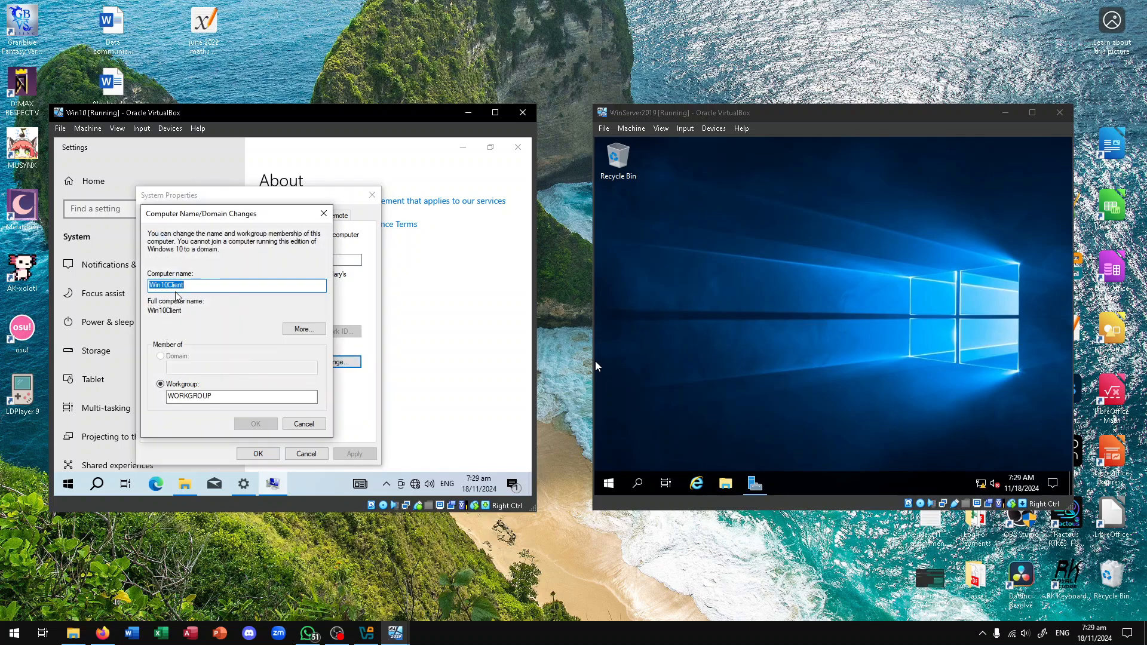
click(299, 330)
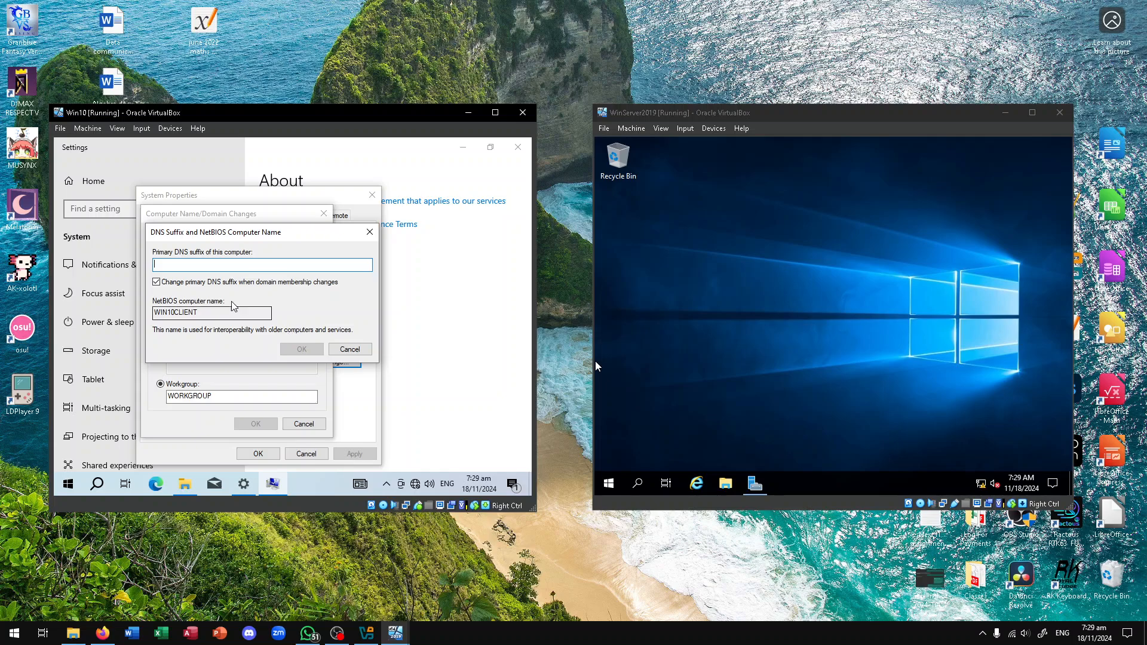
click(351, 349)
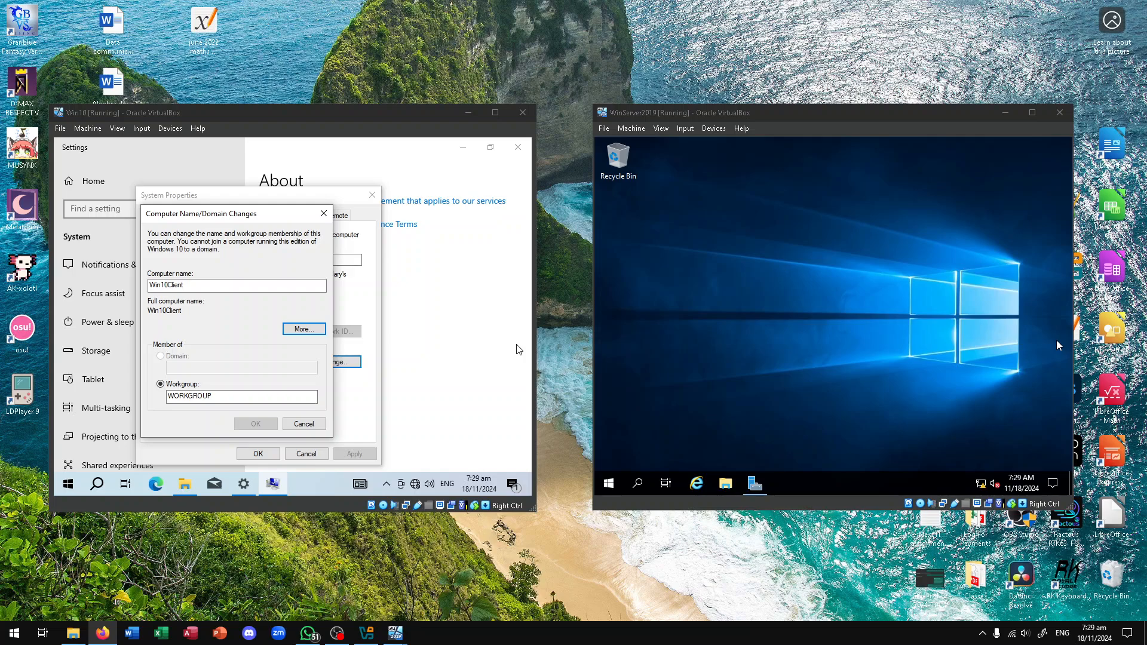
click(161, 359)
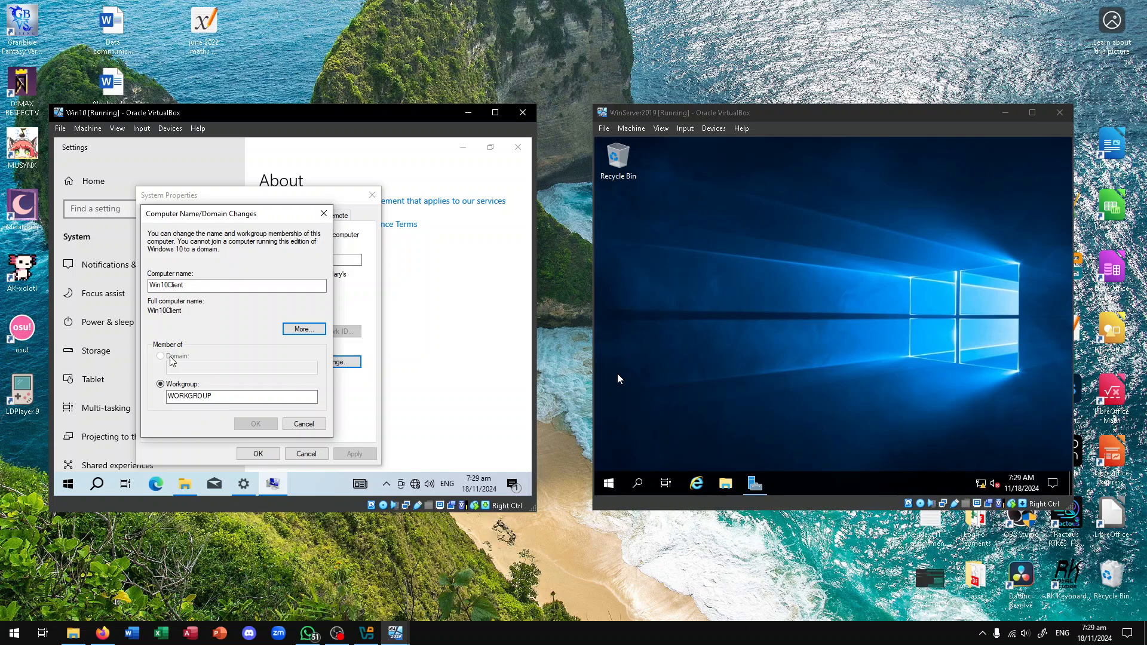
click(296, 425)
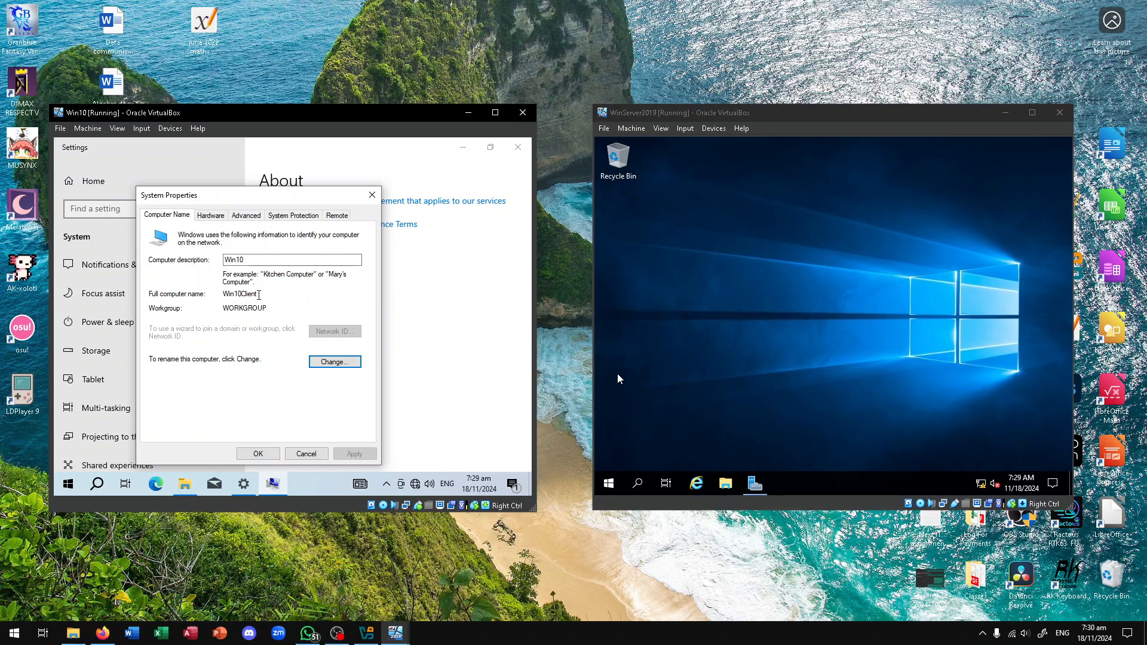
click(211, 215)
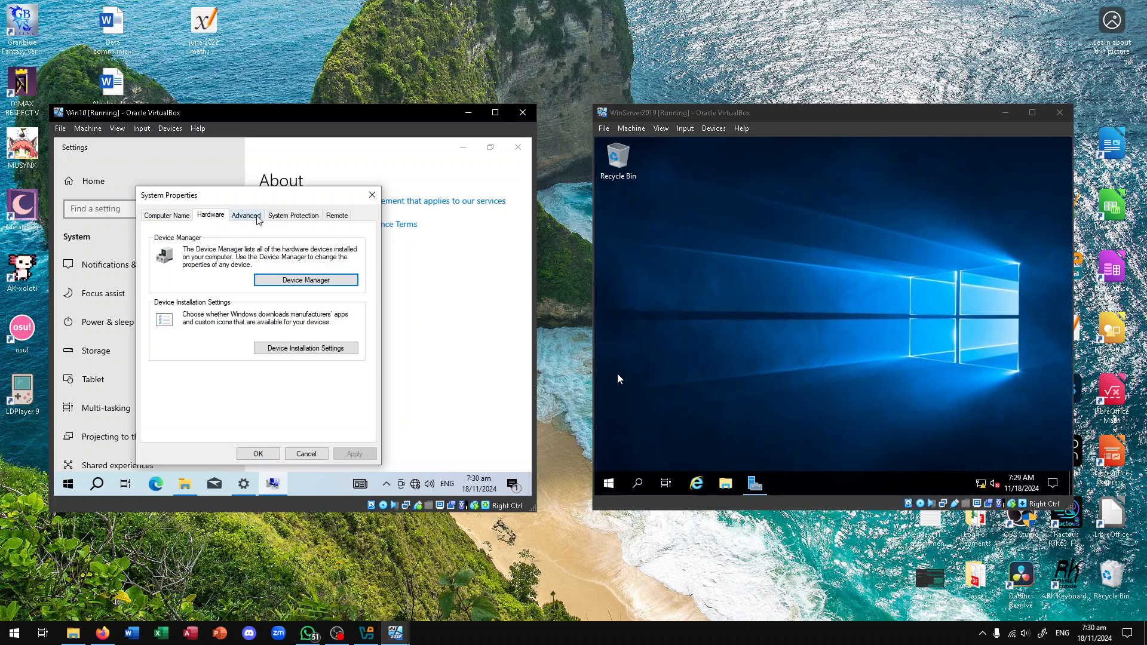
Close Win10's Network and Sharing Centre, returning to the Network & Internet Status page
click(337, 633)
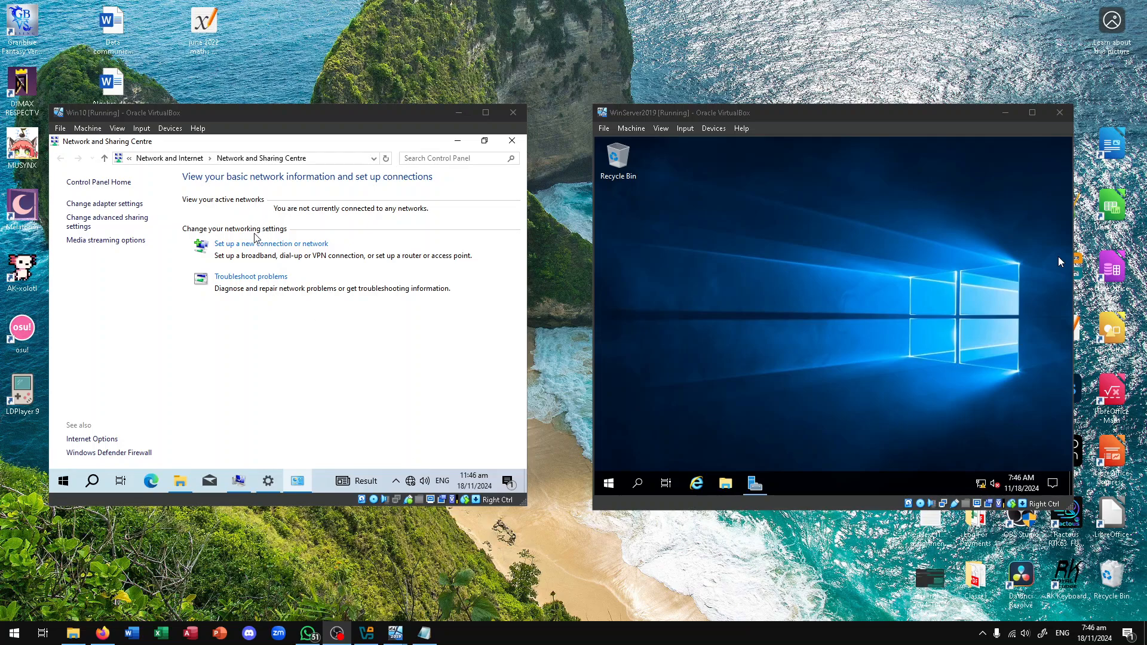
click(512, 140)
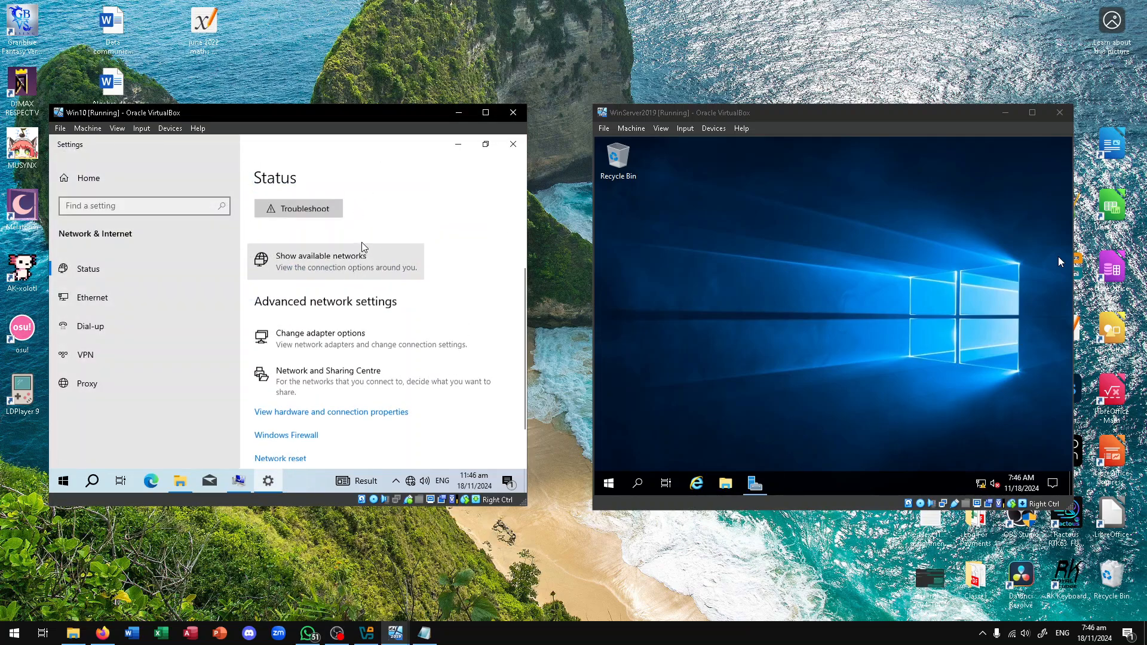
Set the Win10 membership to domain aneeshk.com and dismiss the unreachable domain controller error
click(506, 147)
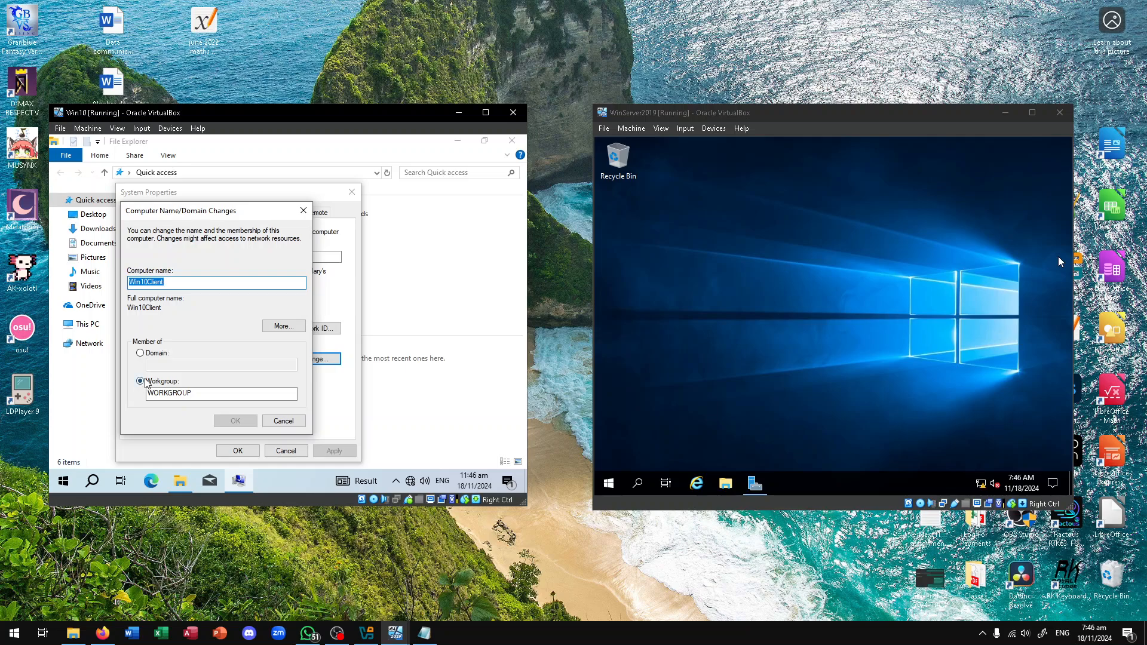
click(141, 354)
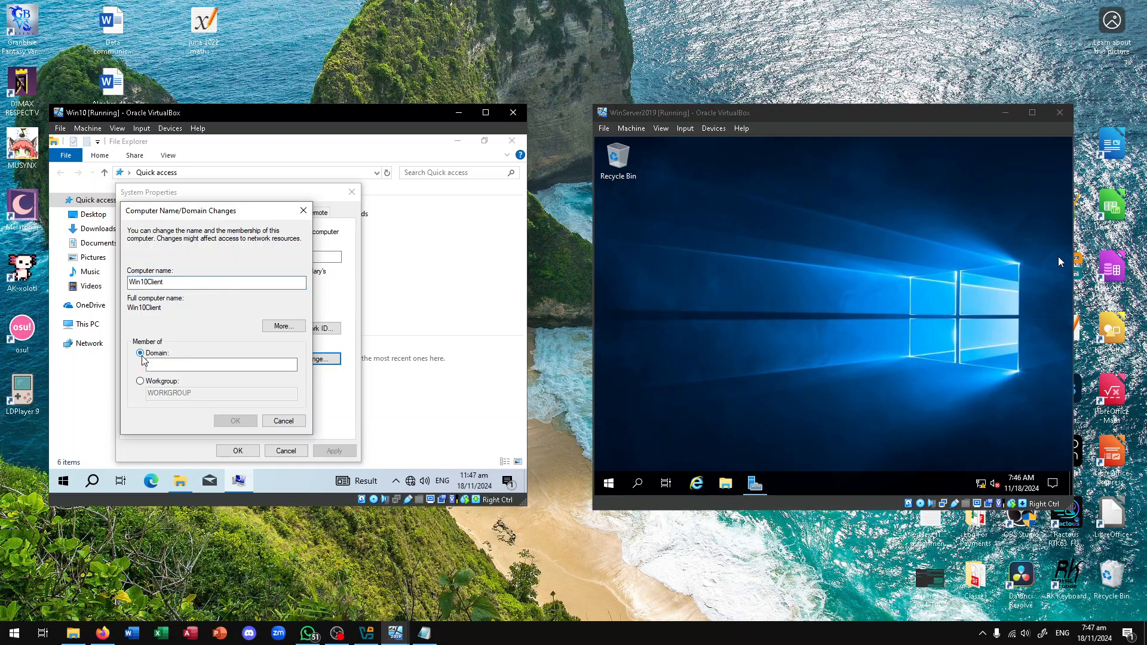
click(167, 364)
text(aneeshk.com)
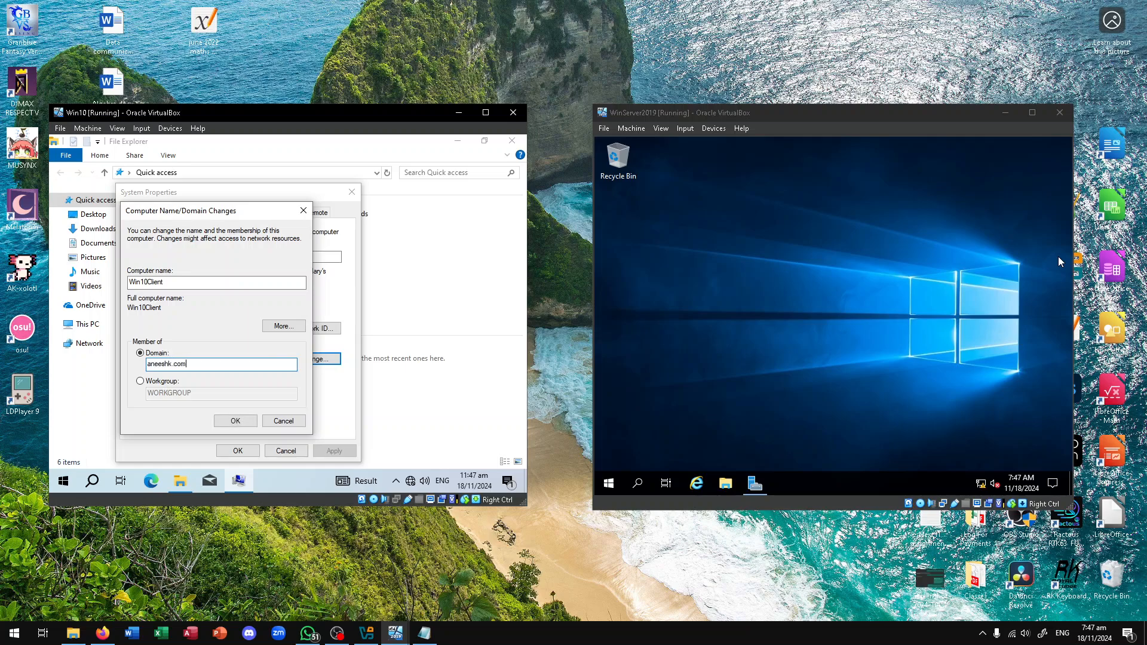
click(226, 420)
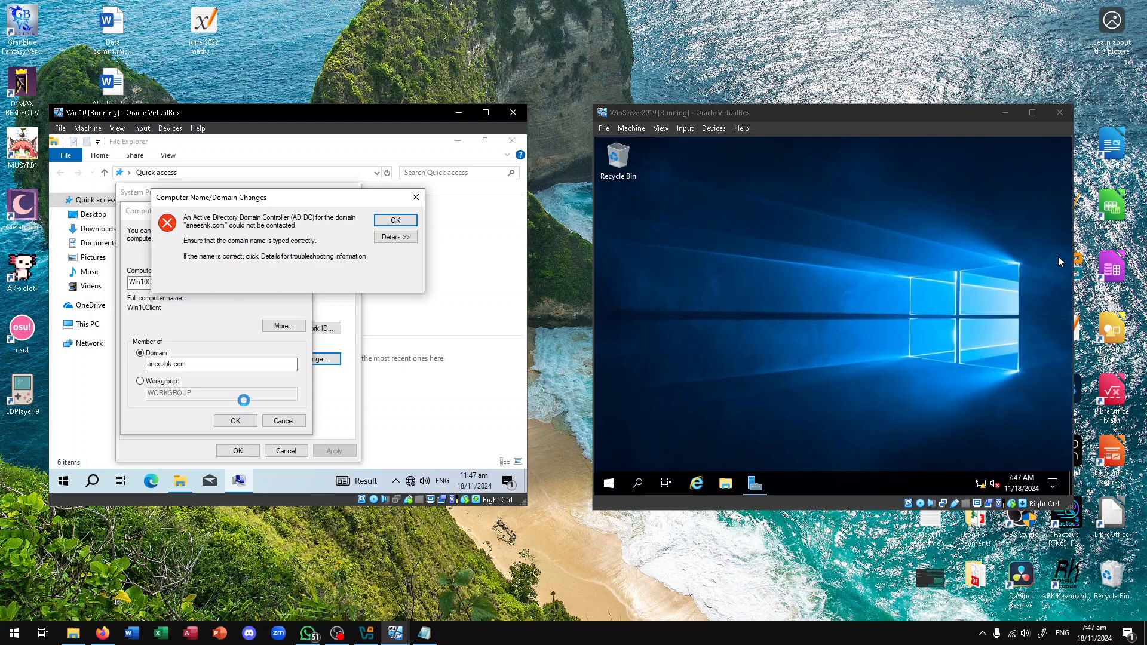
click(393, 221)
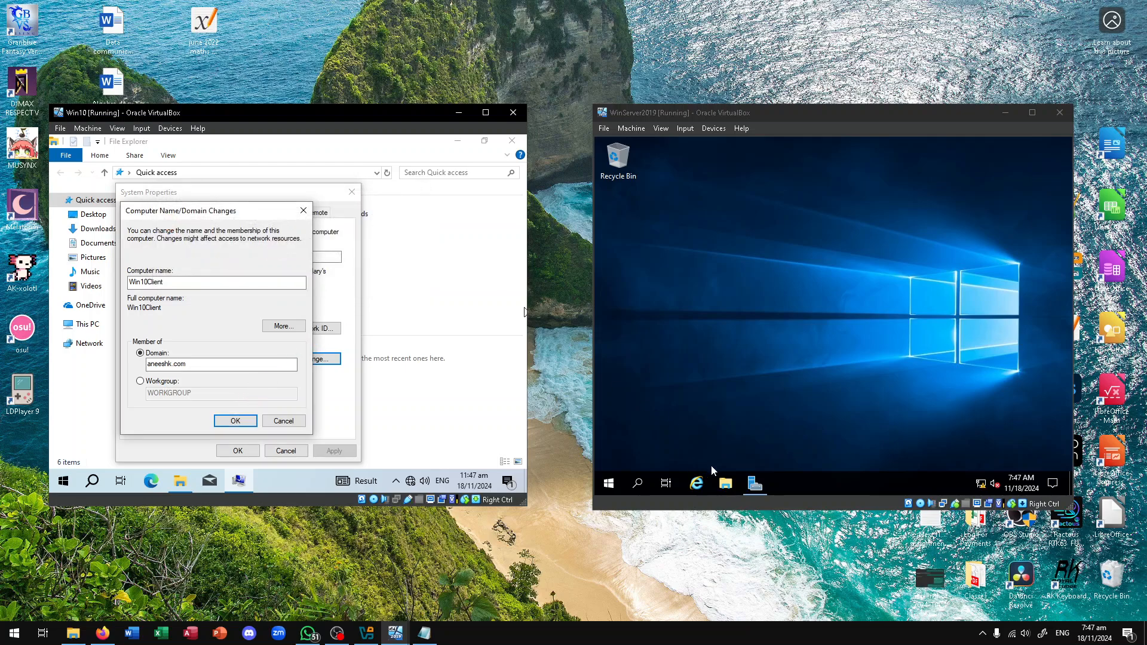
Bring up Server Manager on the server and retry the Win10 domain as ANEESK.COM
click(755, 483)
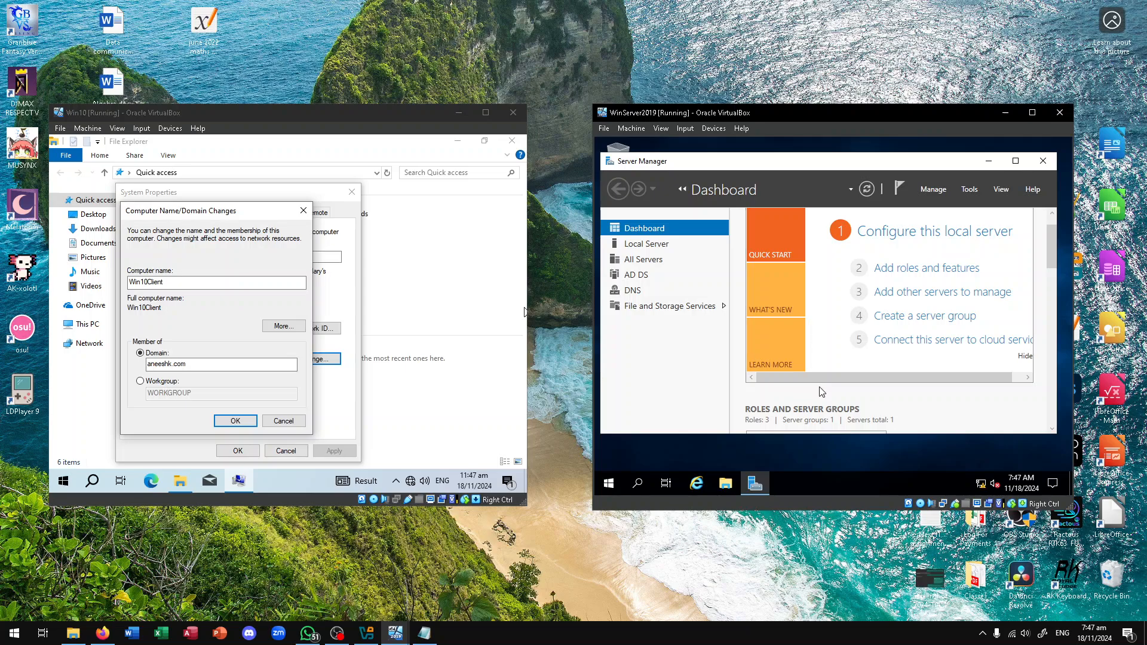
scroll(814, 329, down, 3)
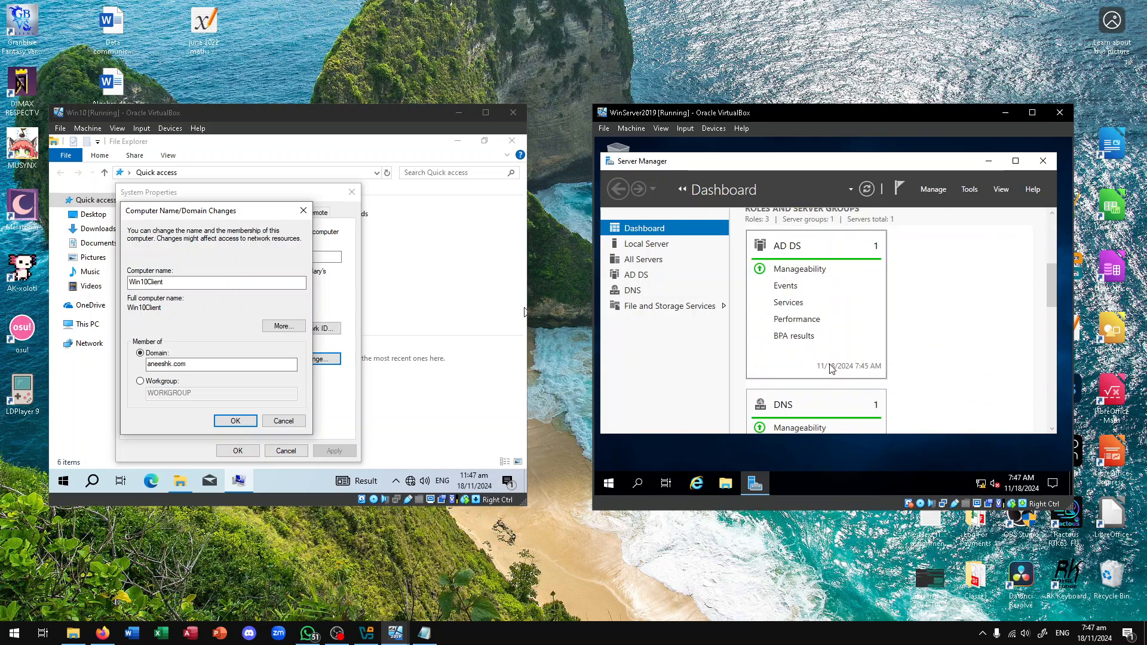
click(186, 368)
text(AN)
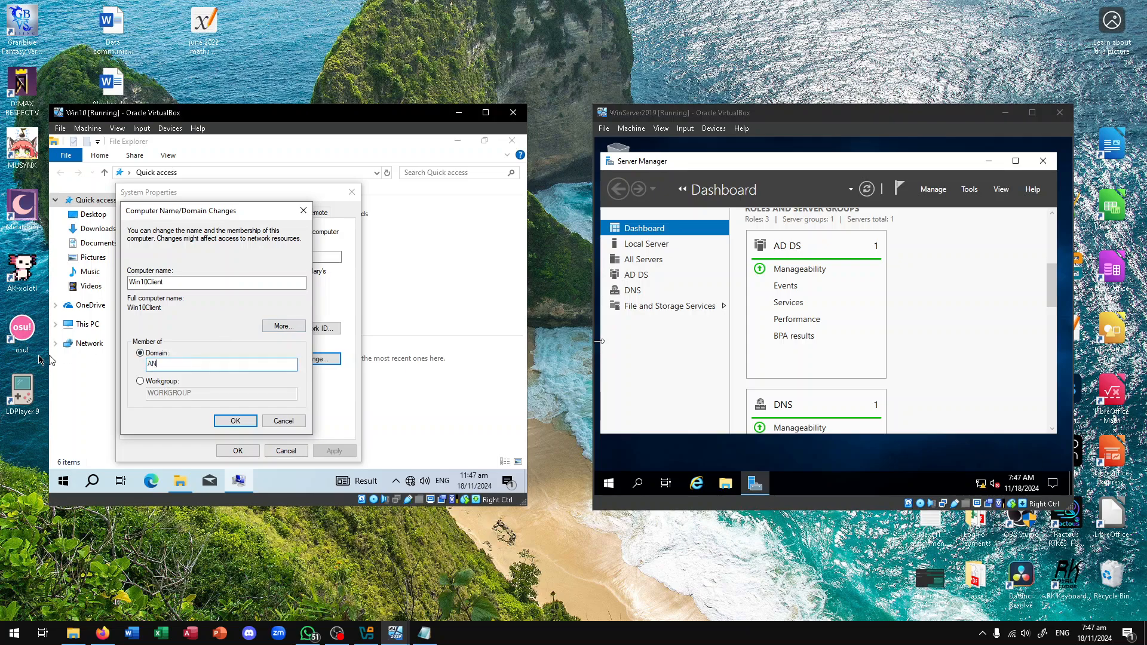
text(EESK.COM)
key(Return)
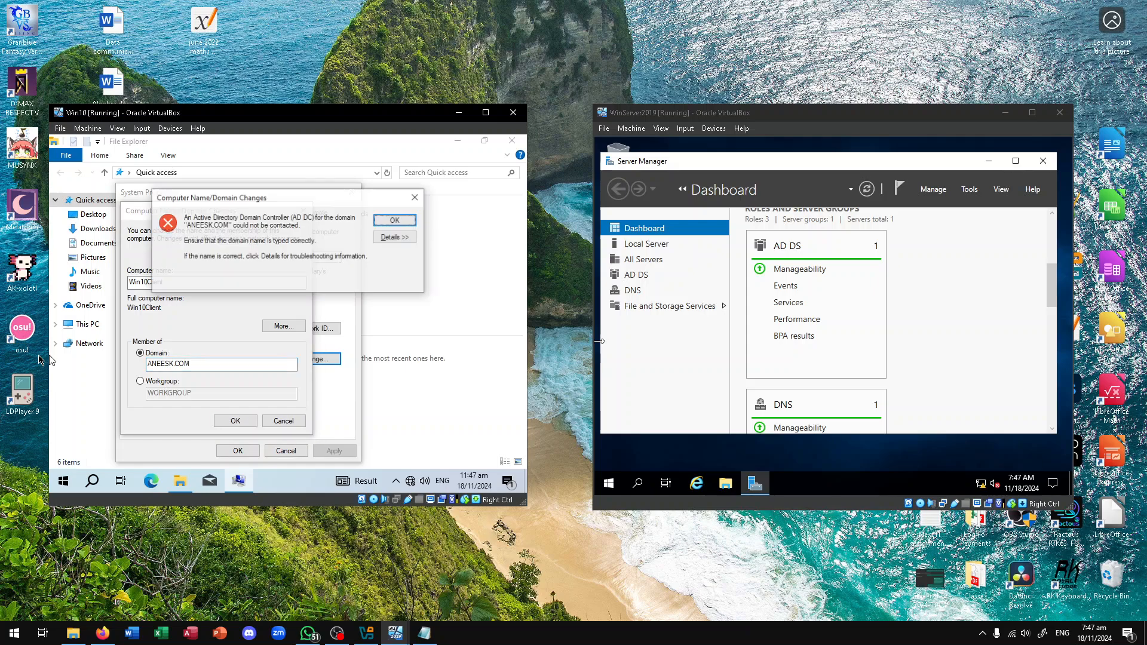
Dismiss the domain controller error and review the DNS suffix settings without changes
key(Return)
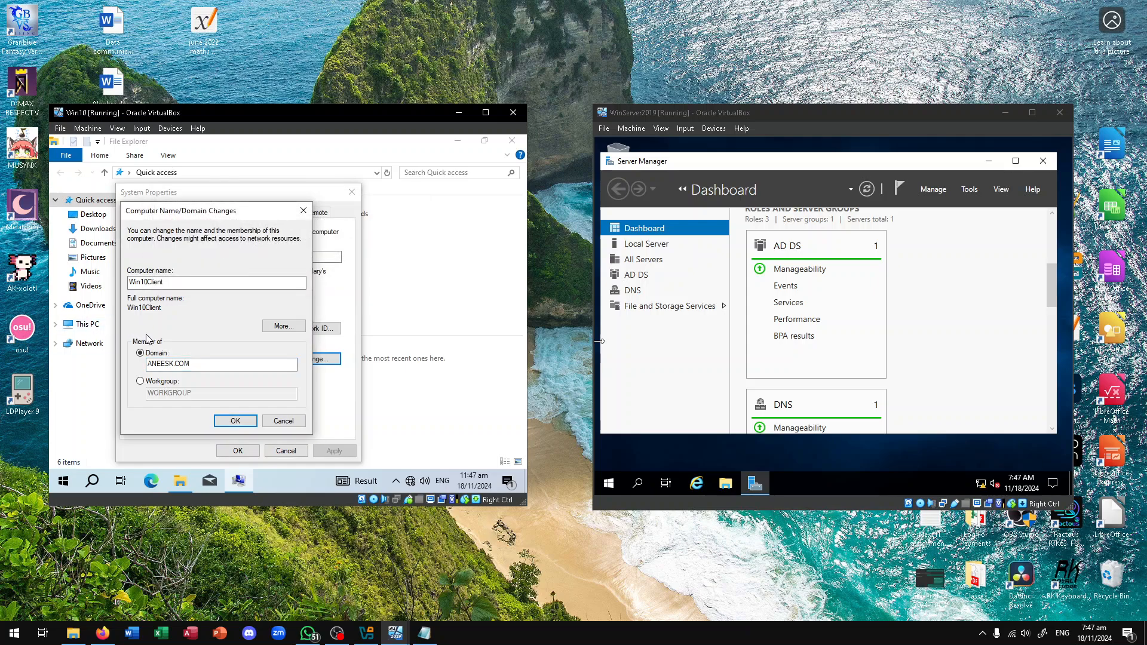
click(276, 327)
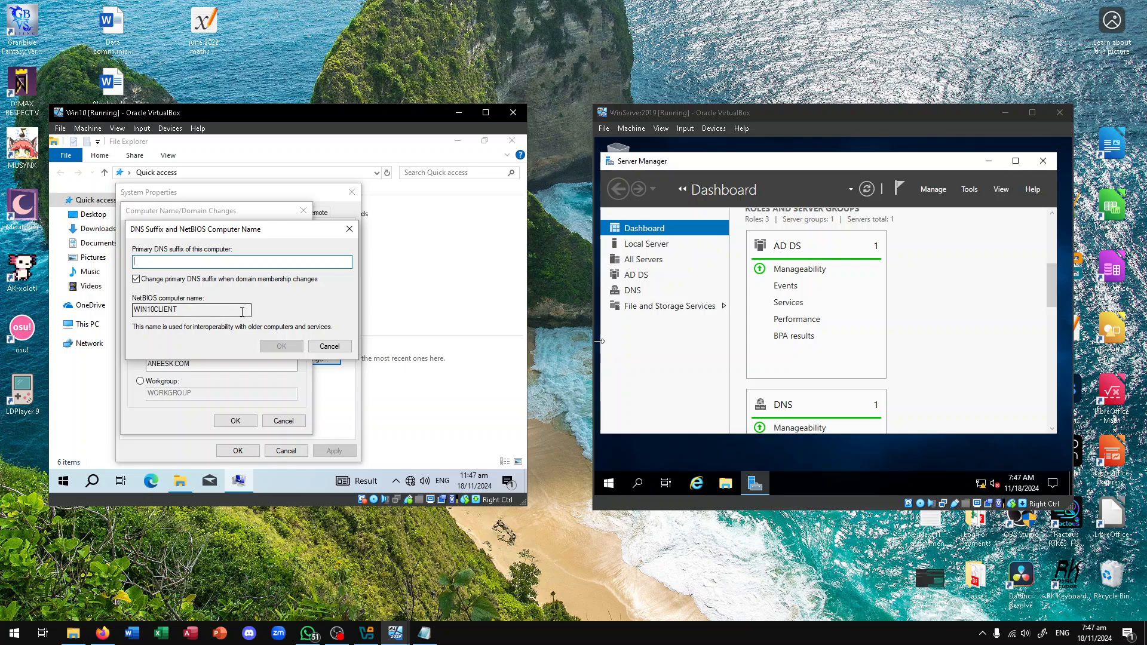
click(339, 343)
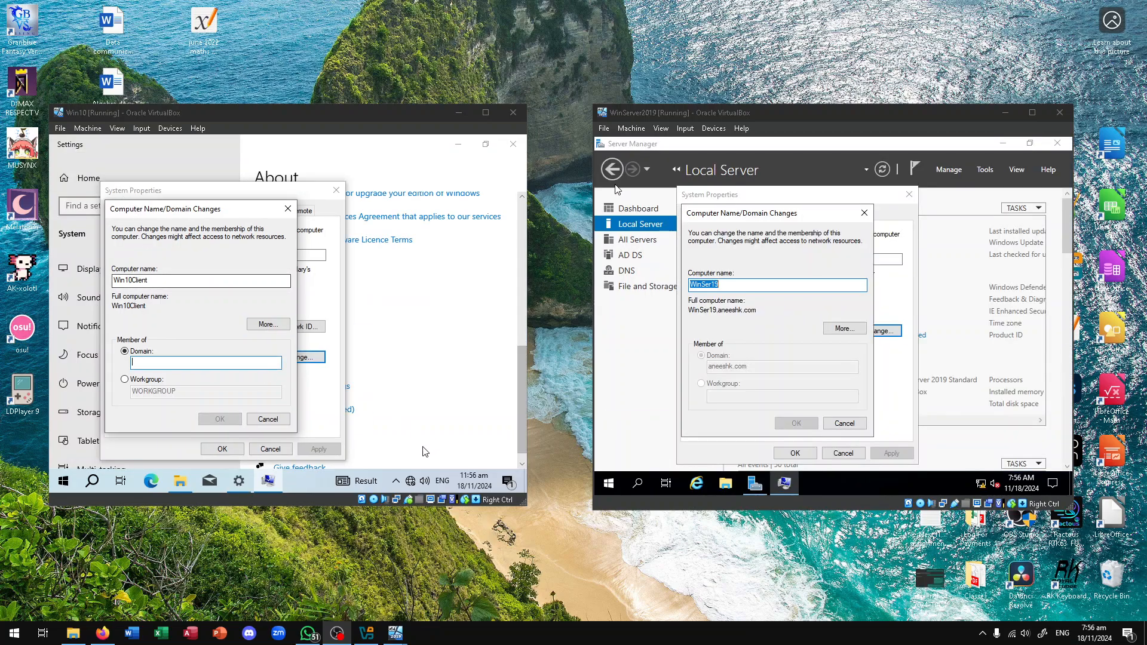
Check the Win10 VM's network adapter options, then return to the domain change dialog
right_click(395, 502)
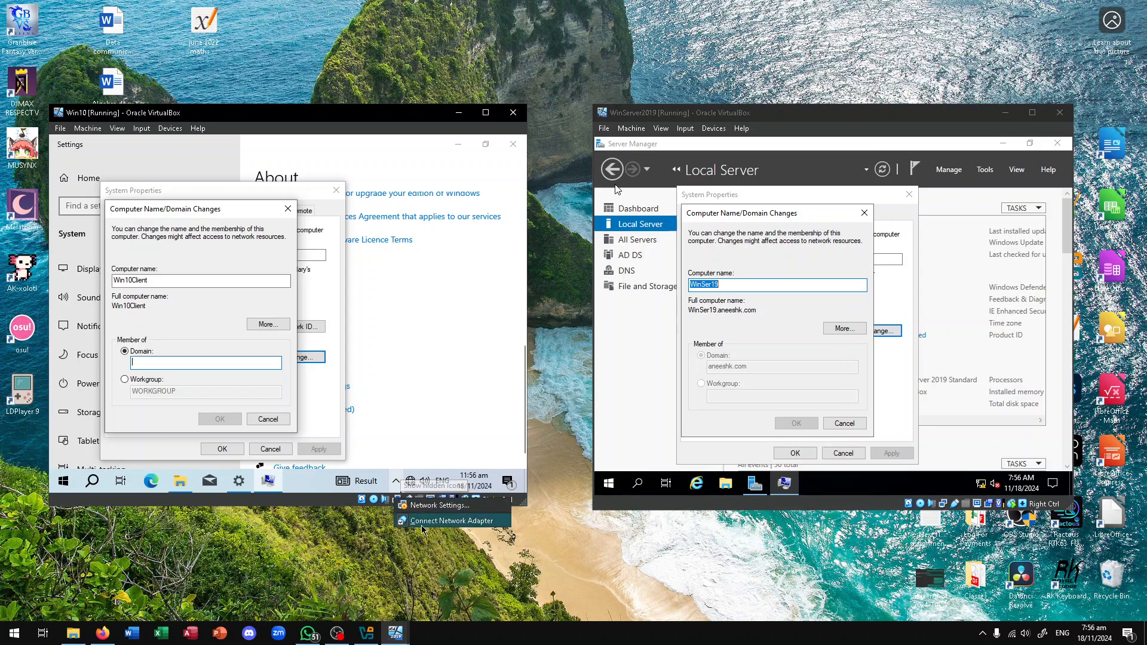
click(401, 426)
click(267, 481)
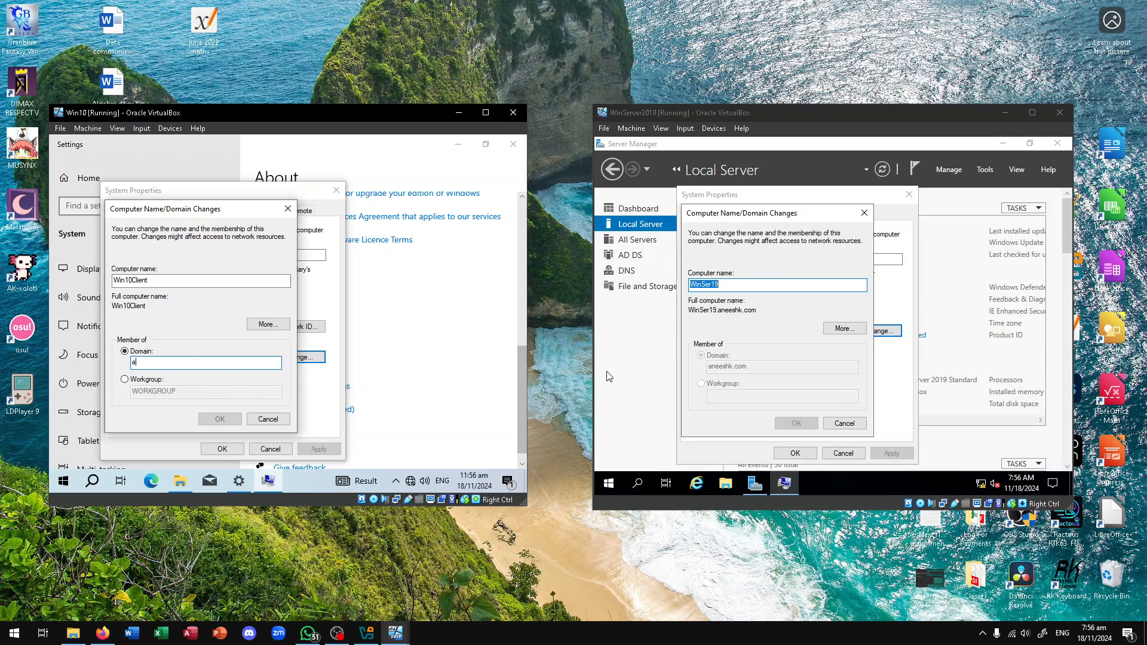
Enter aneeshk.com as the Win10 domain and submit the join request
text(neeshkh)
key(BackSpace)
text(.com)
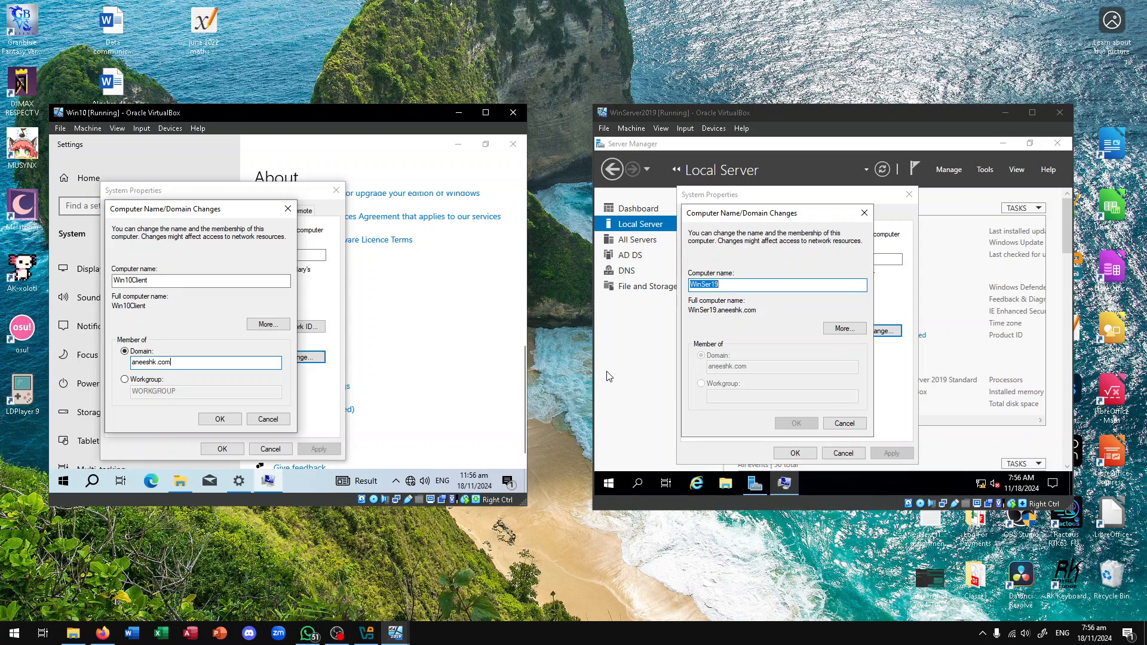
click(220, 419)
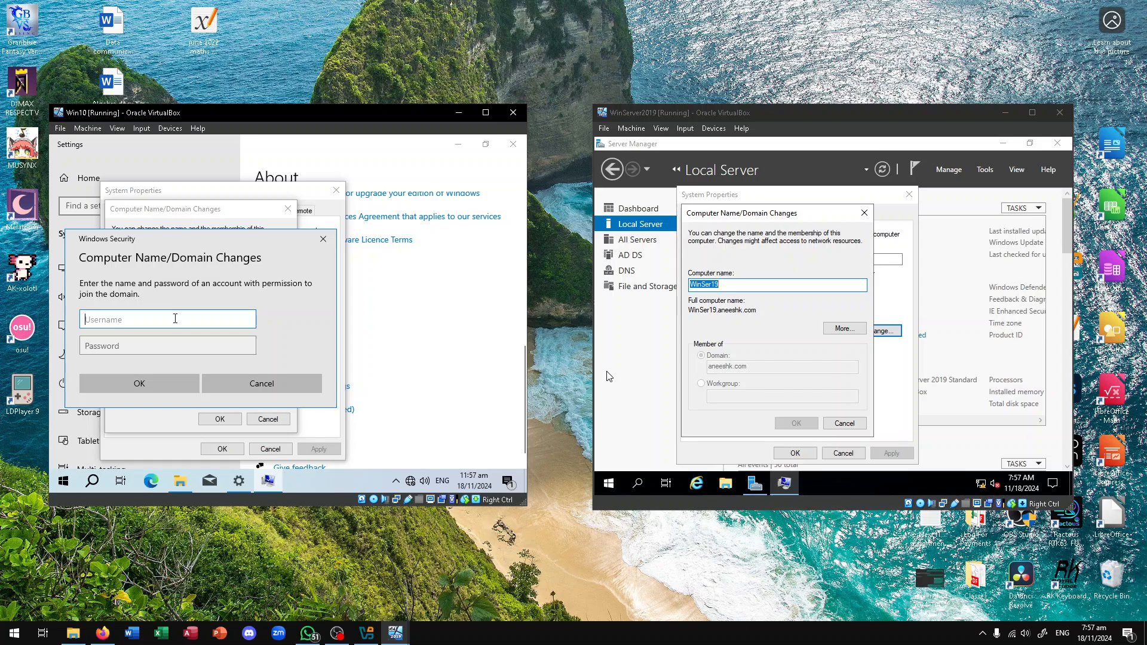
Submit the Administrator username and password, then dismiss the wrong password error
text(A)
text(dim)
key(BackSpace)
key(BackSpace)
text(ministr)
key(BackSpace)
key(Tab)
text(••)
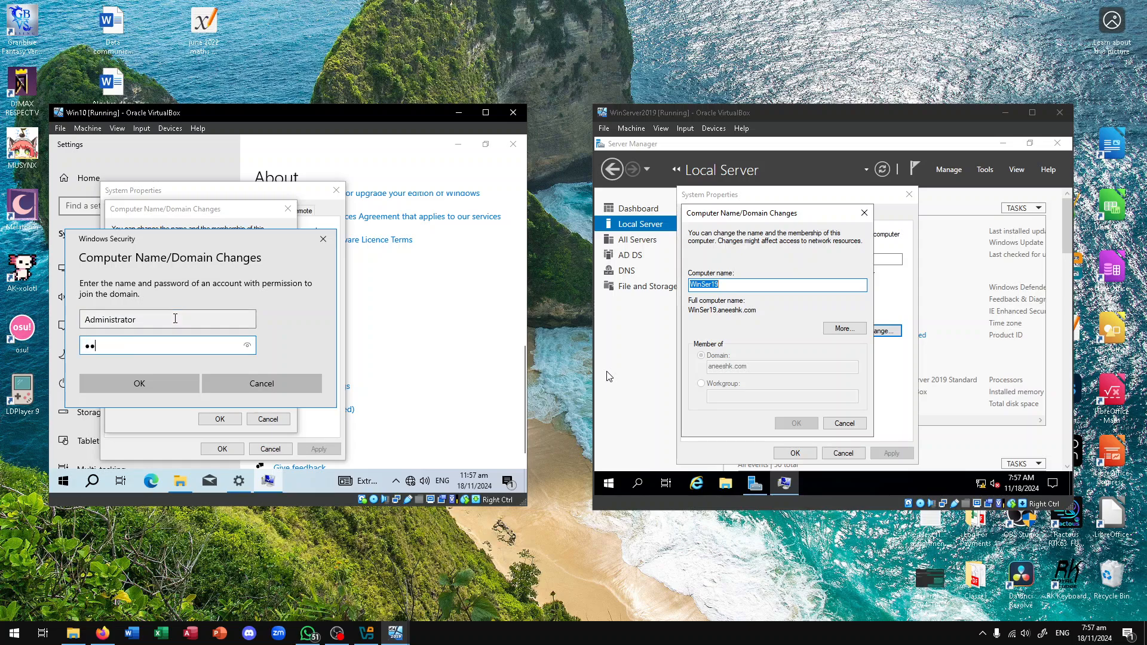
text(•••)
key(Return)
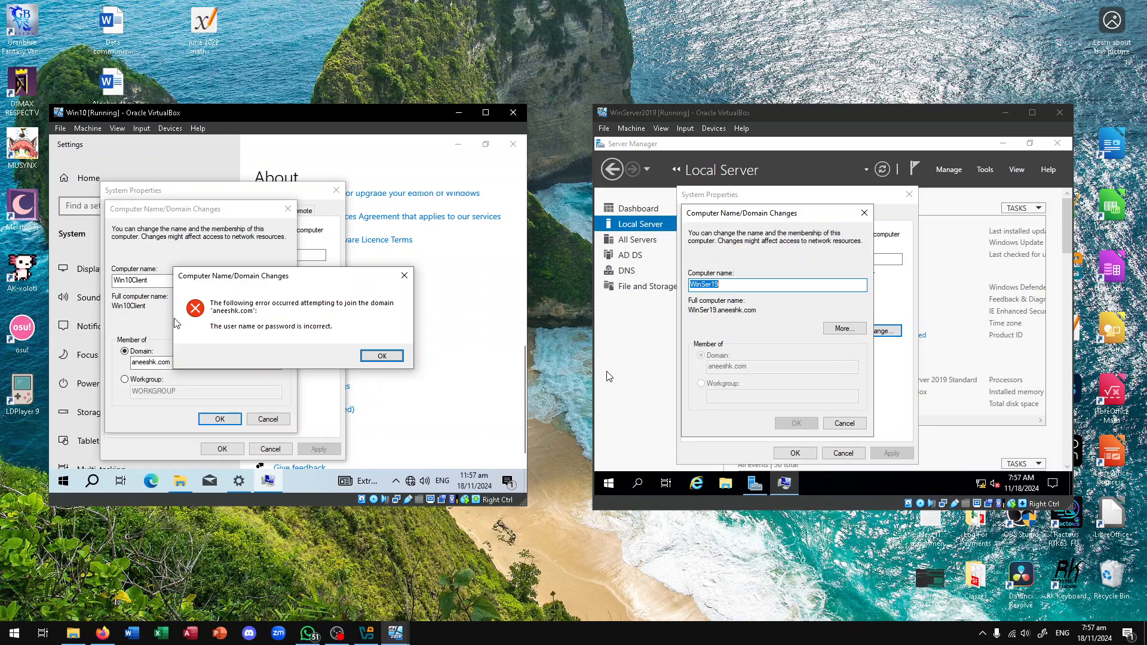
click(373, 358)
Retry the join as Administrator with the corrected password and accept the welcome and restart notices
click(223, 421)
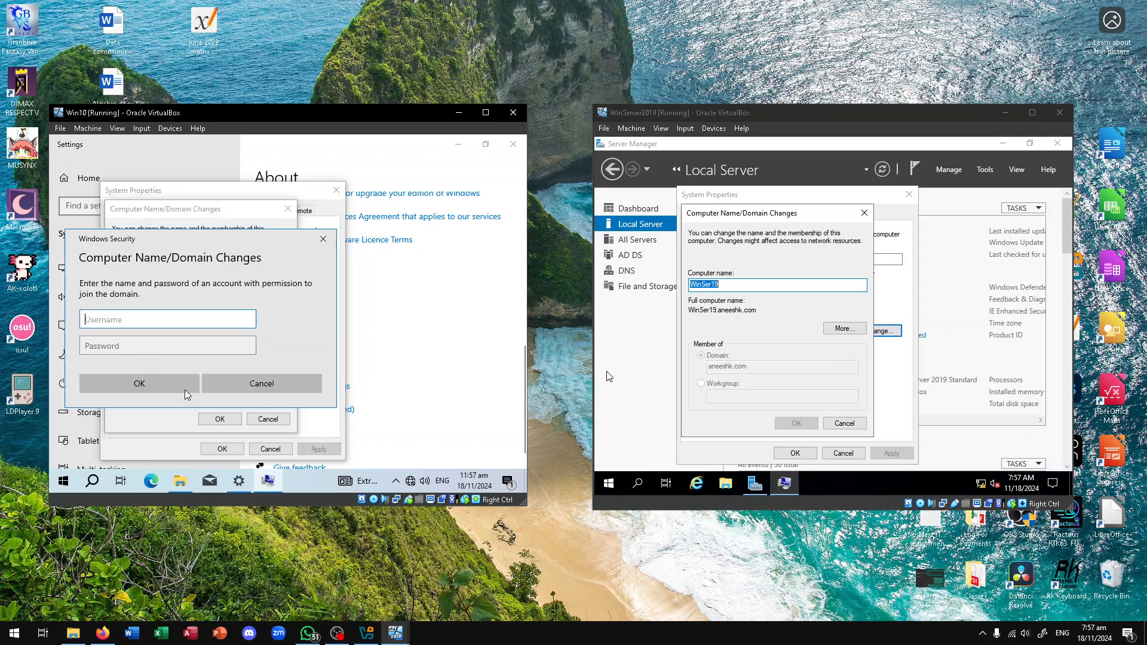
text(Administrator)
key(Tab)
text(P)
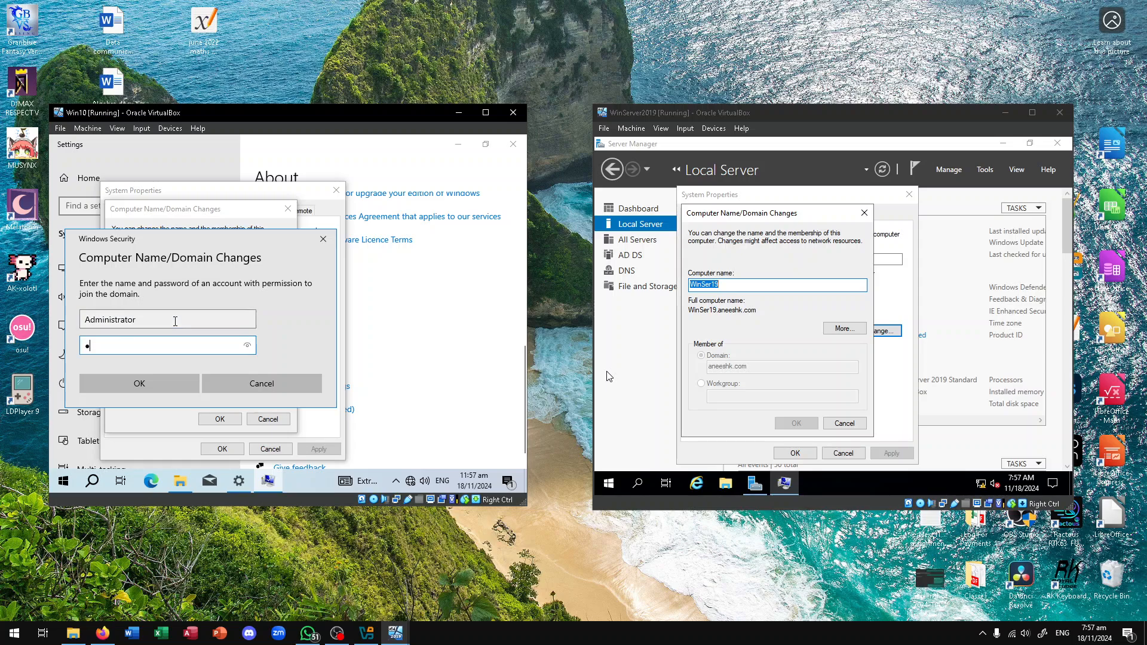
text(•••••••)
click(160, 379)
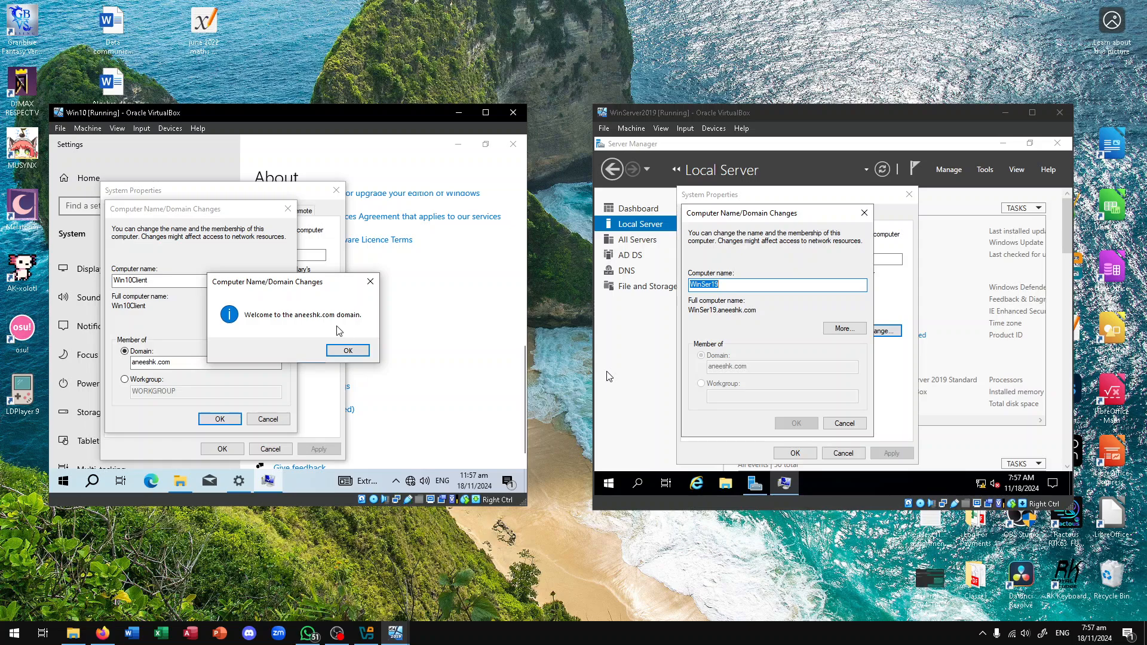
click(357, 350)
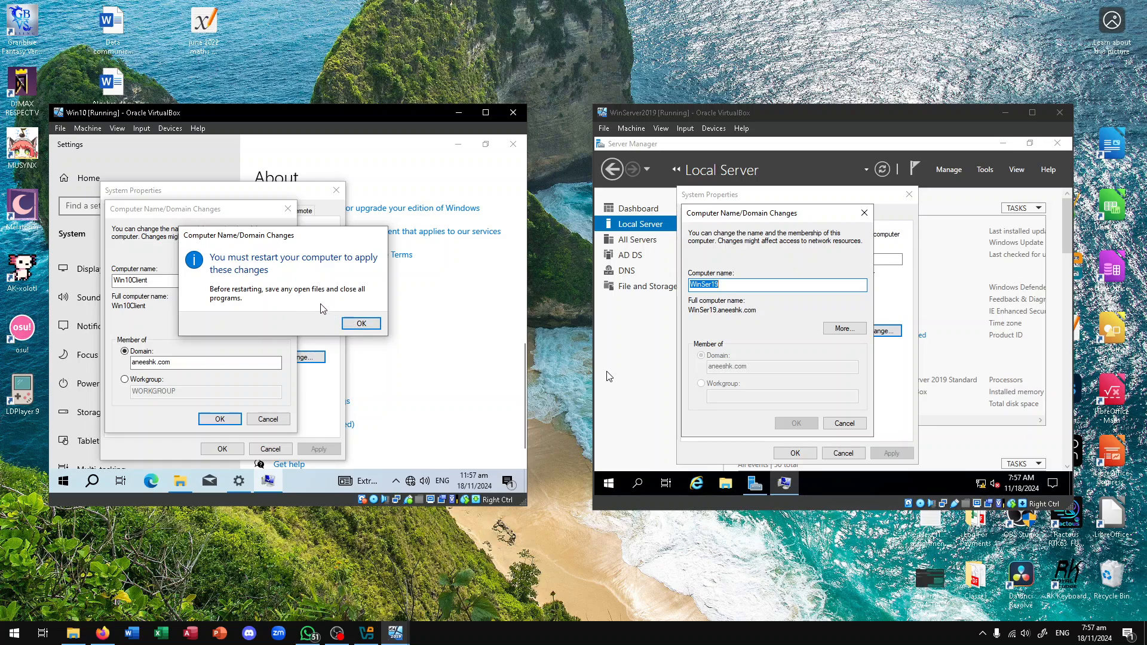
click(362, 323)
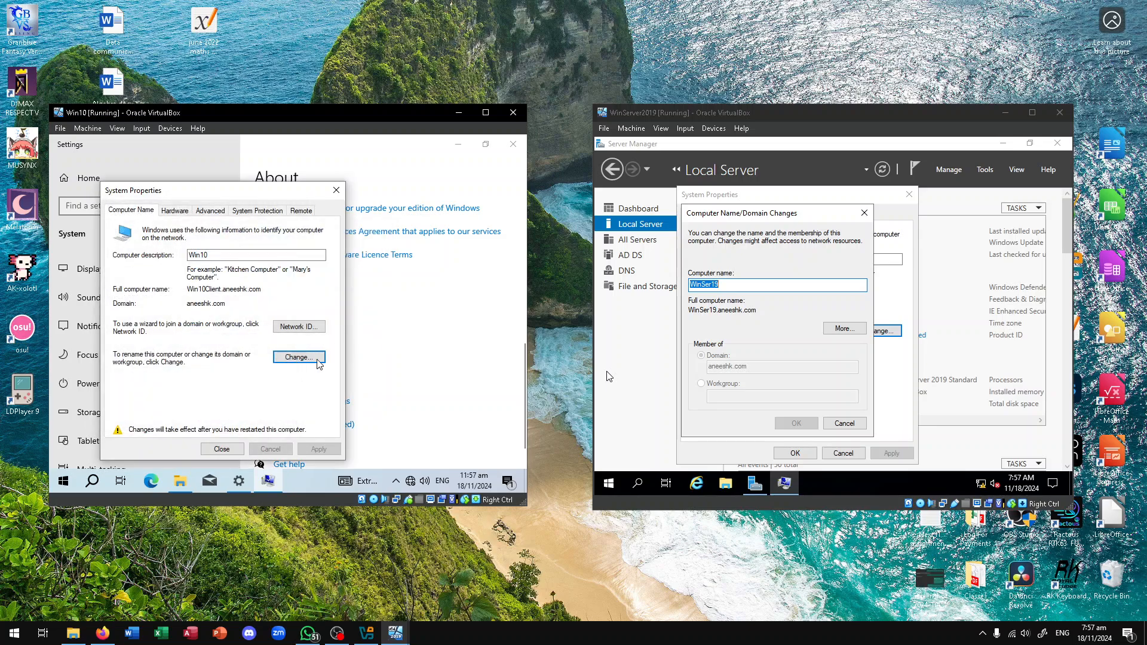
Postpone the restart and close Win10's Settings and File Explorer and the server's name dialogs
click(220, 448)
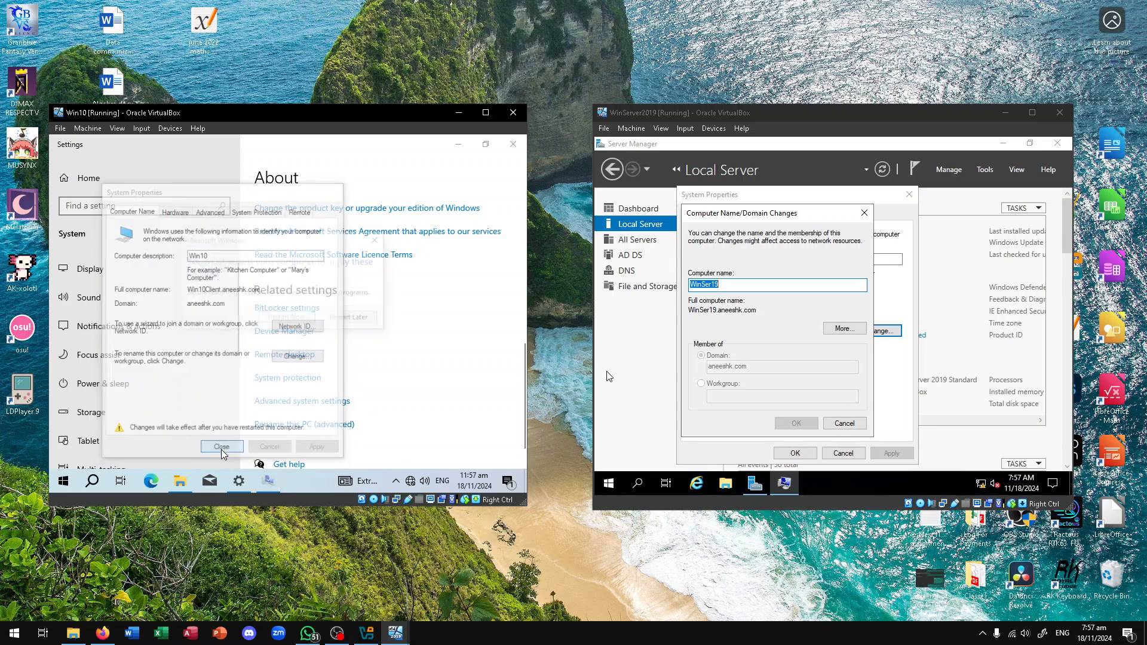
click(350, 319)
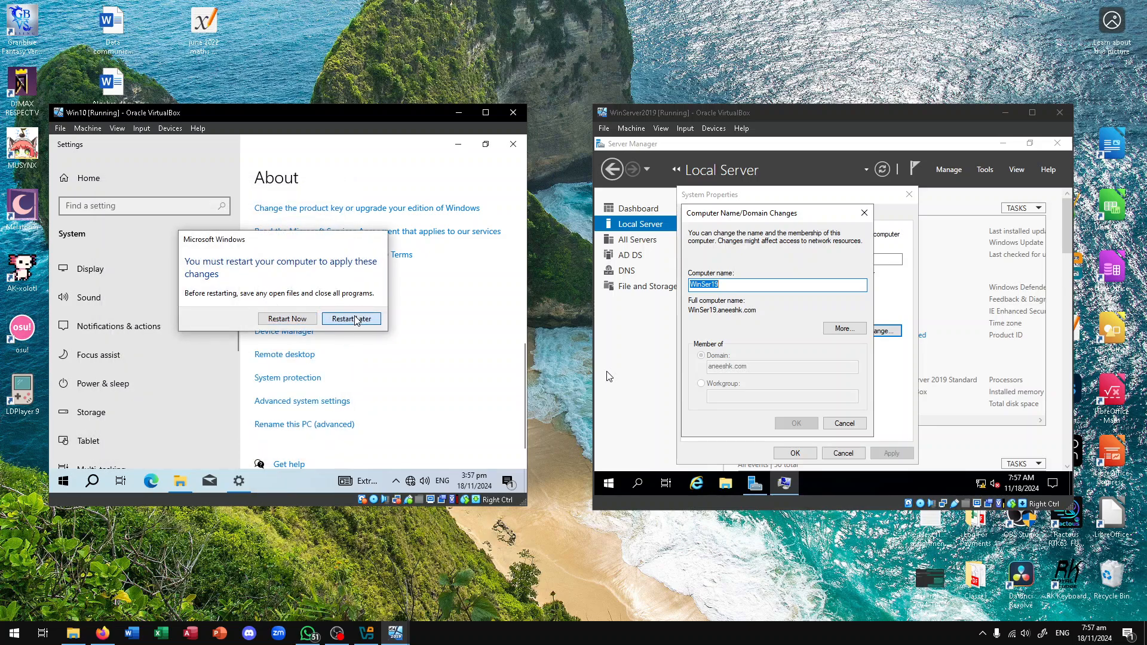
click(513, 144)
click(864, 212)
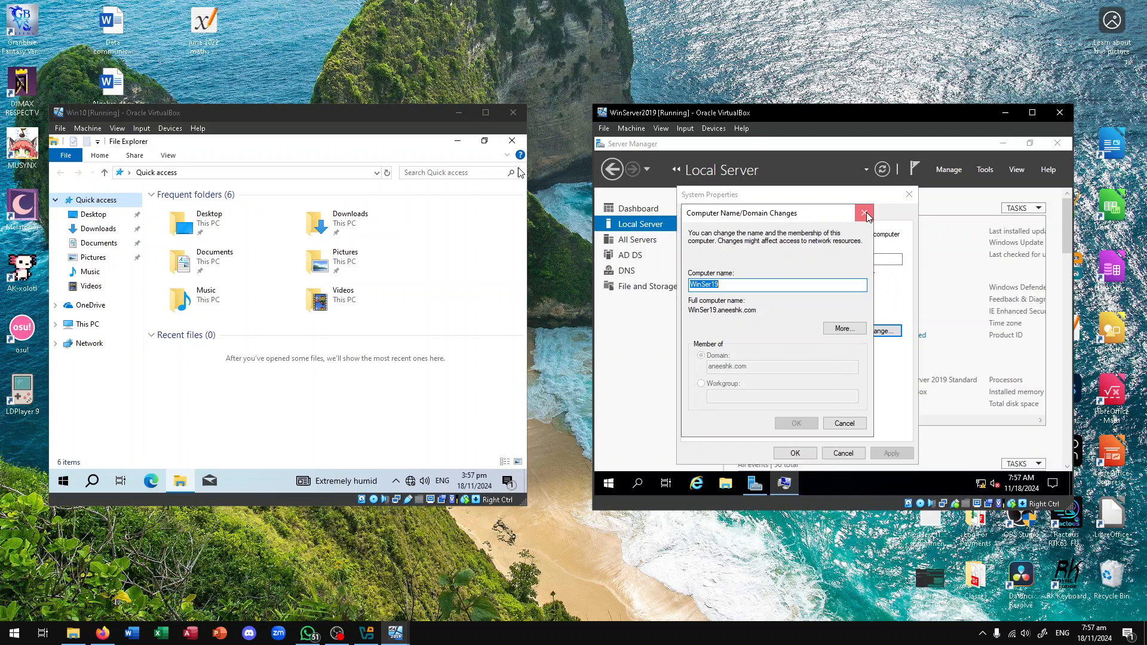
click(909, 194)
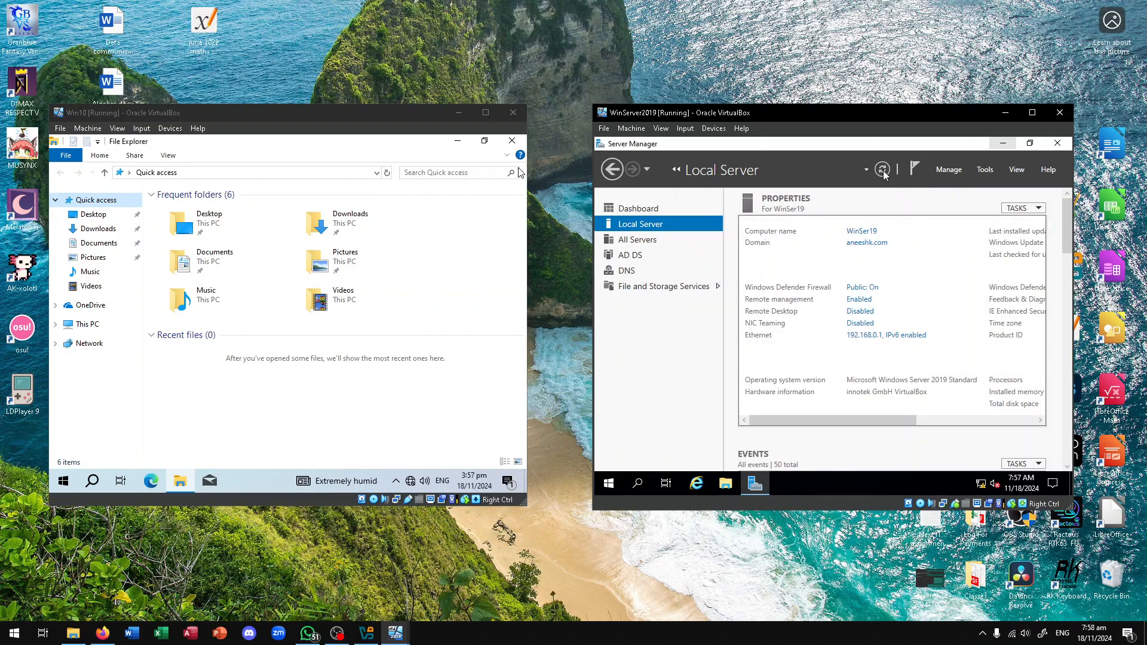
click(512, 140)
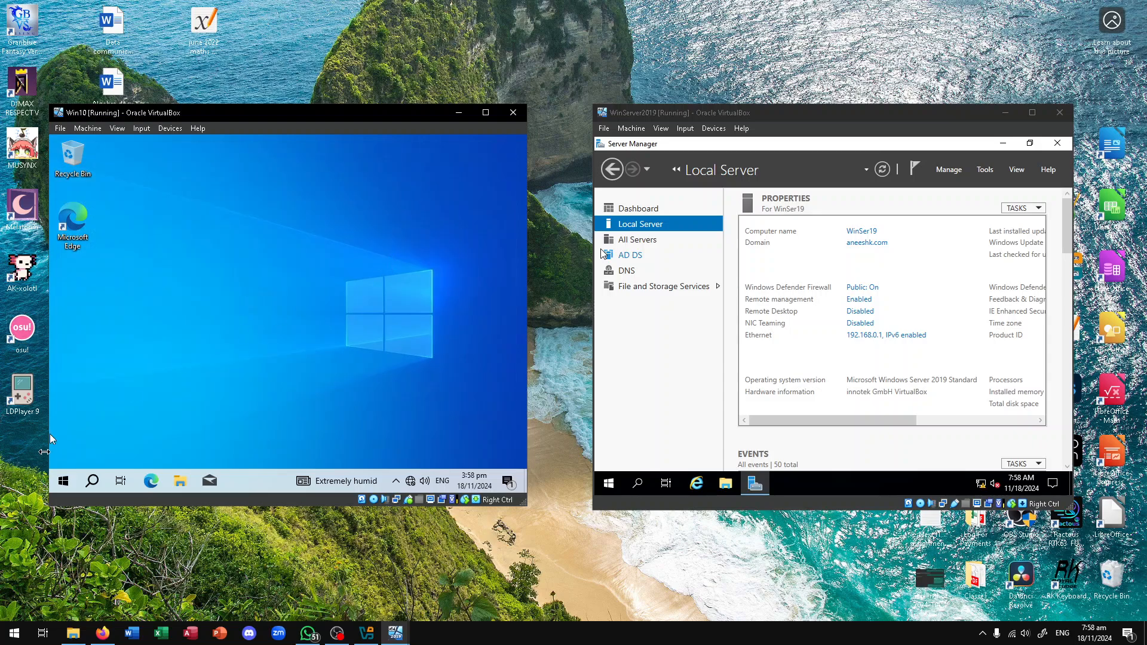
Restart the Win10 VM from Start > Power > Restart
click(70, 481)
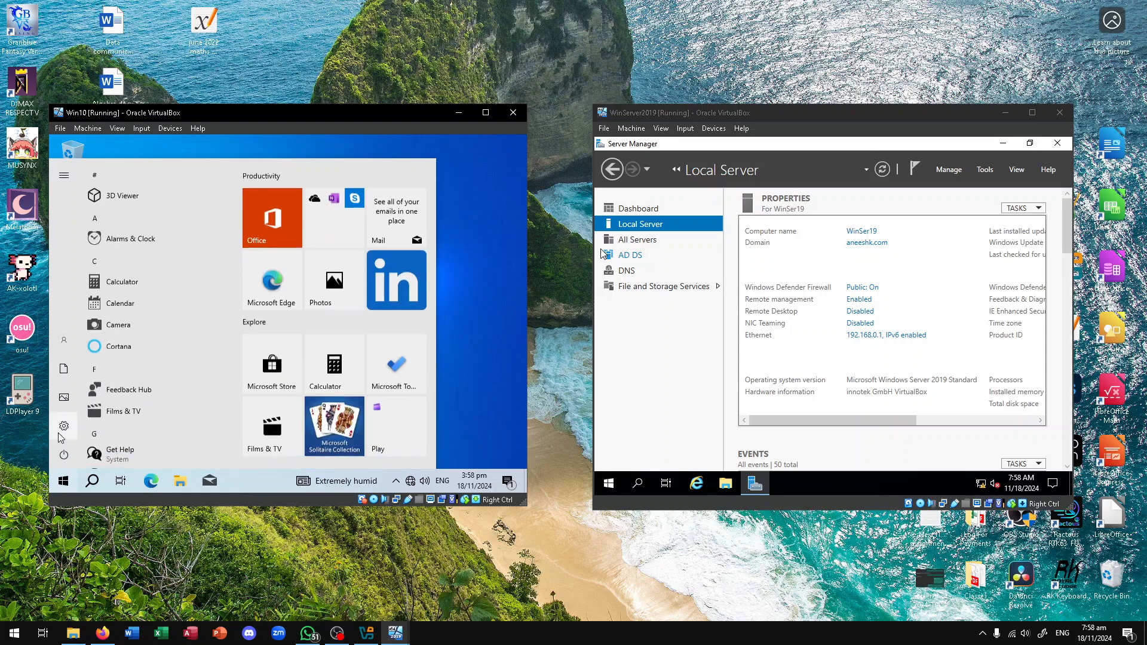
click(90, 454)
click(120, 426)
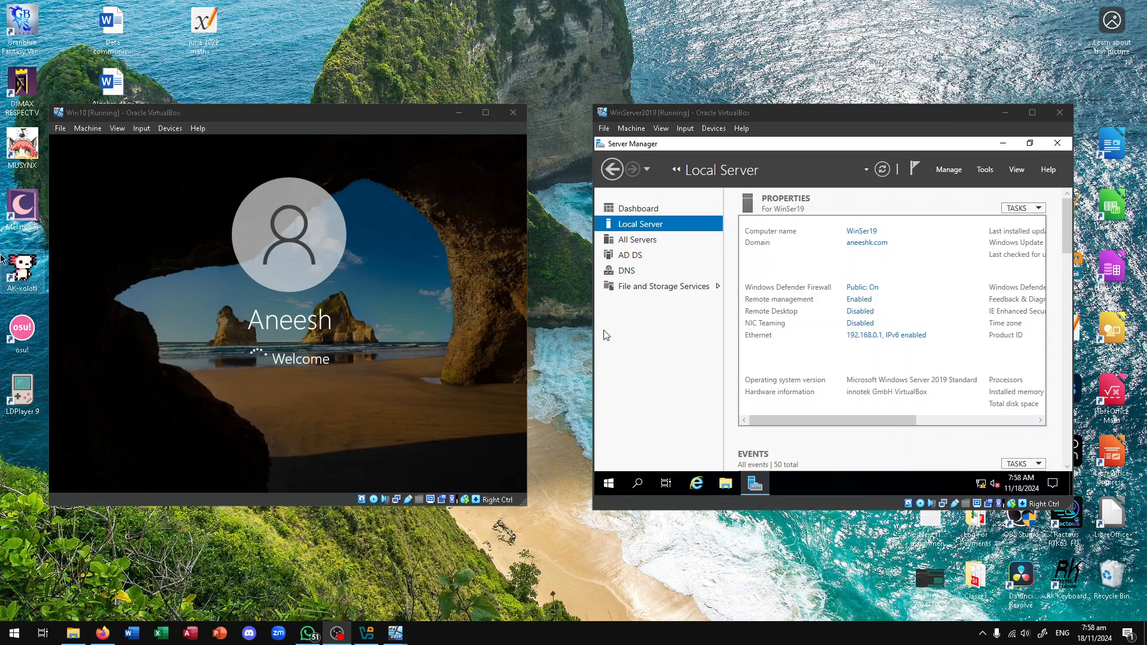
key(alt+Tab)
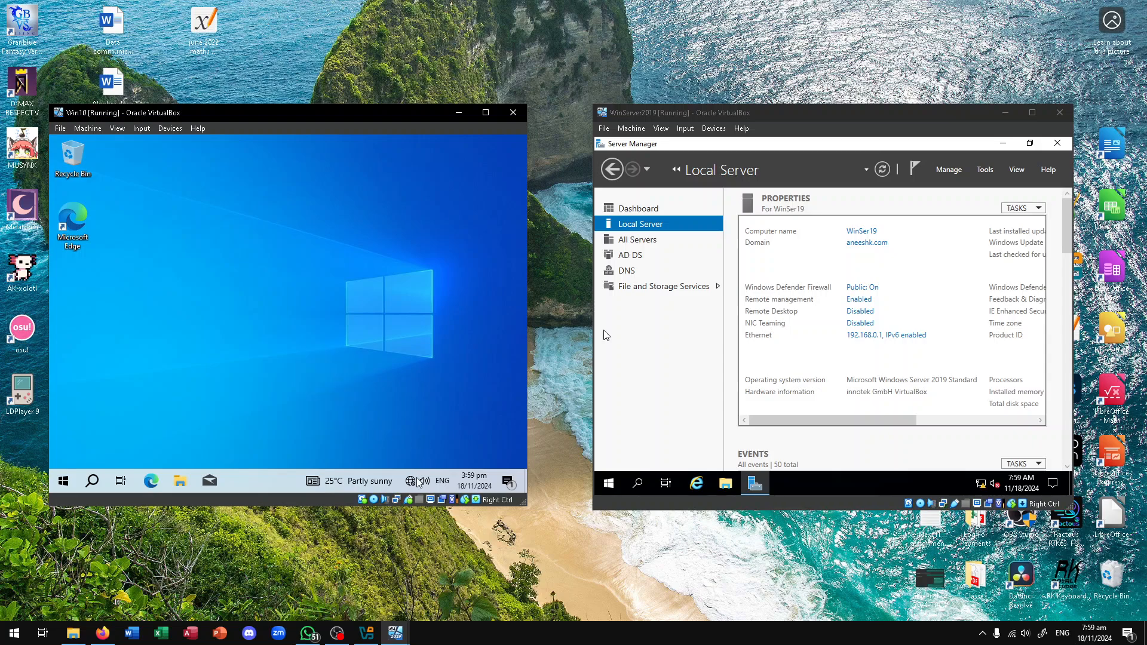
Check which network the rebooted Win10 VM is connected to
mouse_move(416, 482)
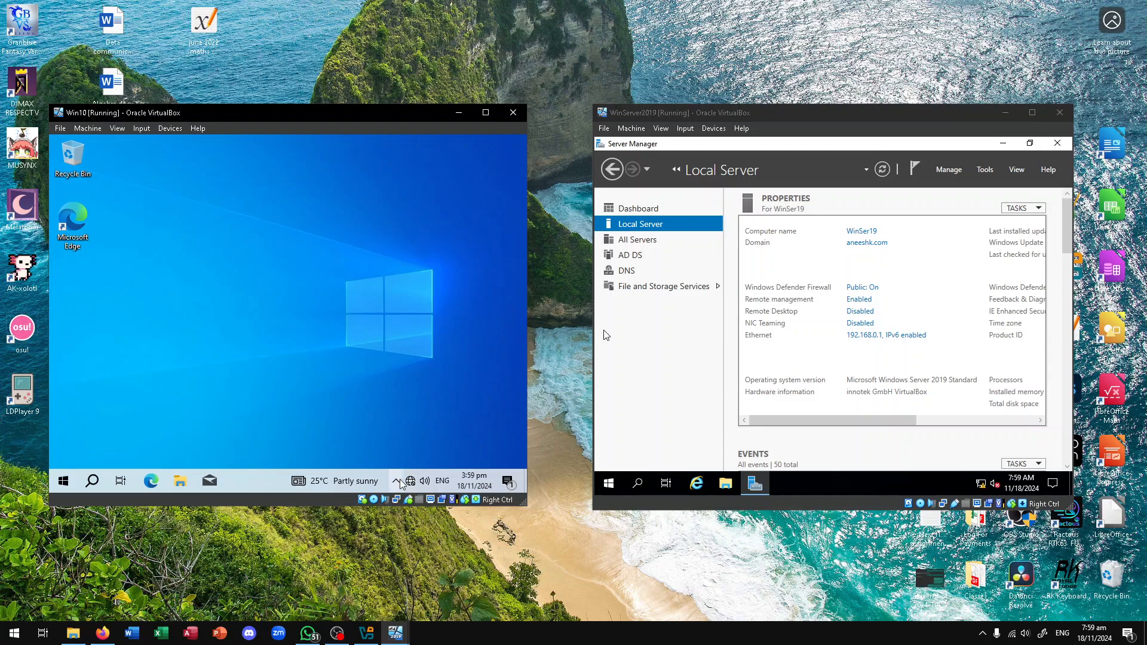
click(410, 482)
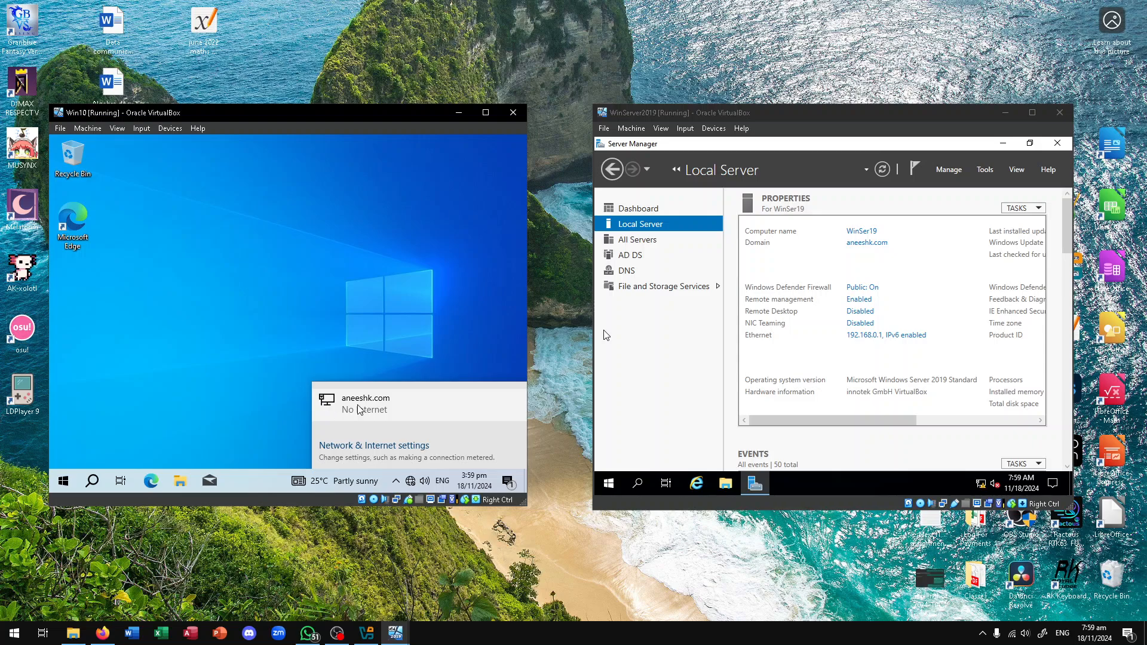
click(250, 389)
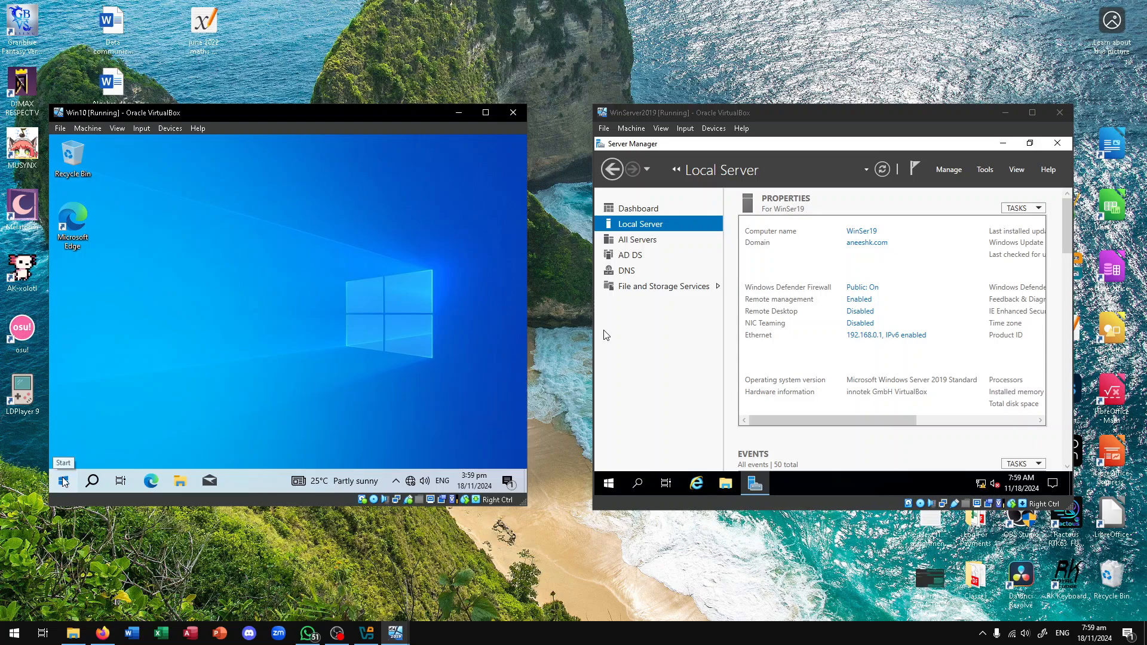
click(64, 475)
click(478, 321)
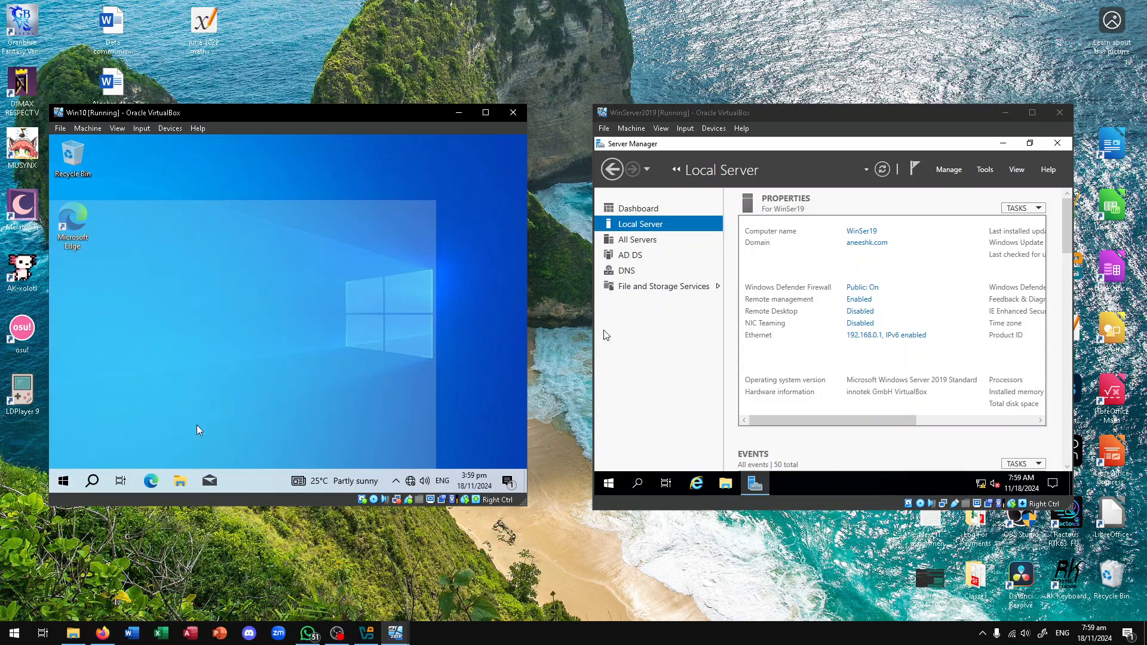
Open This PC's About page to confirm the full name Win10Client.aneeshk.com
click(182, 483)
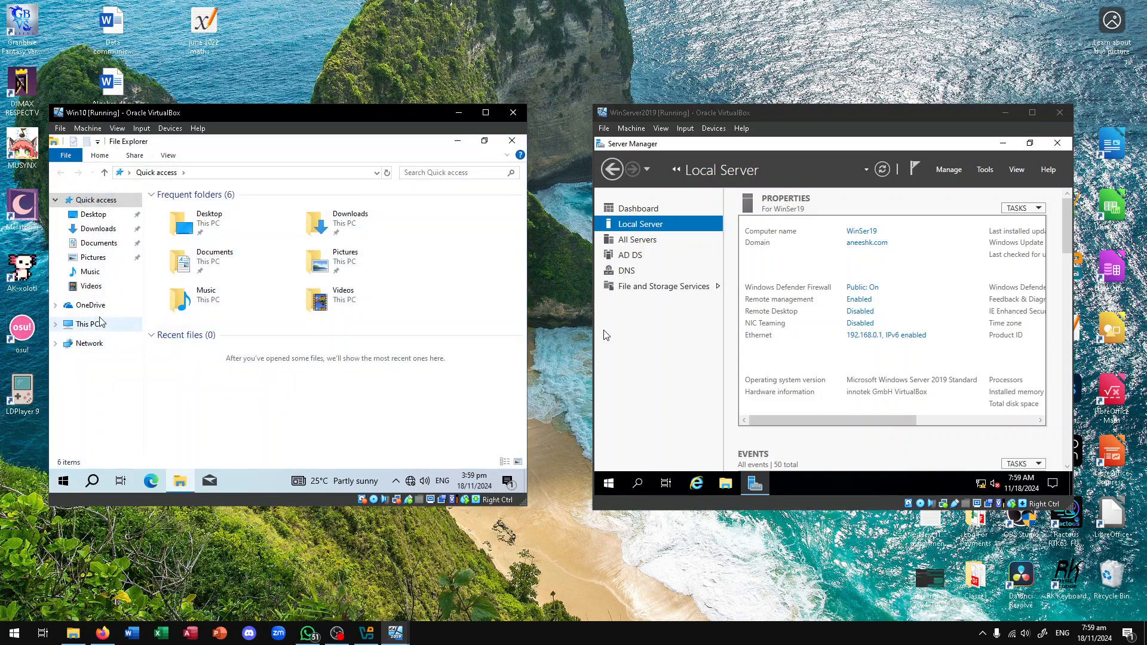
right_click(99, 351)
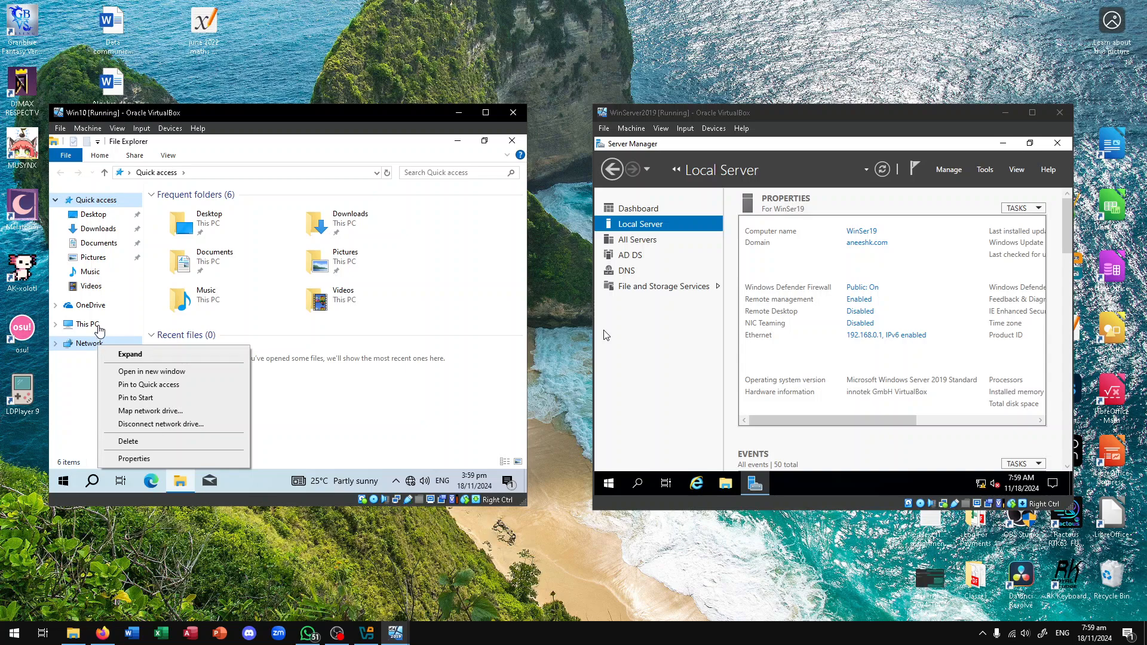
right_click(100, 326)
click(134, 316)
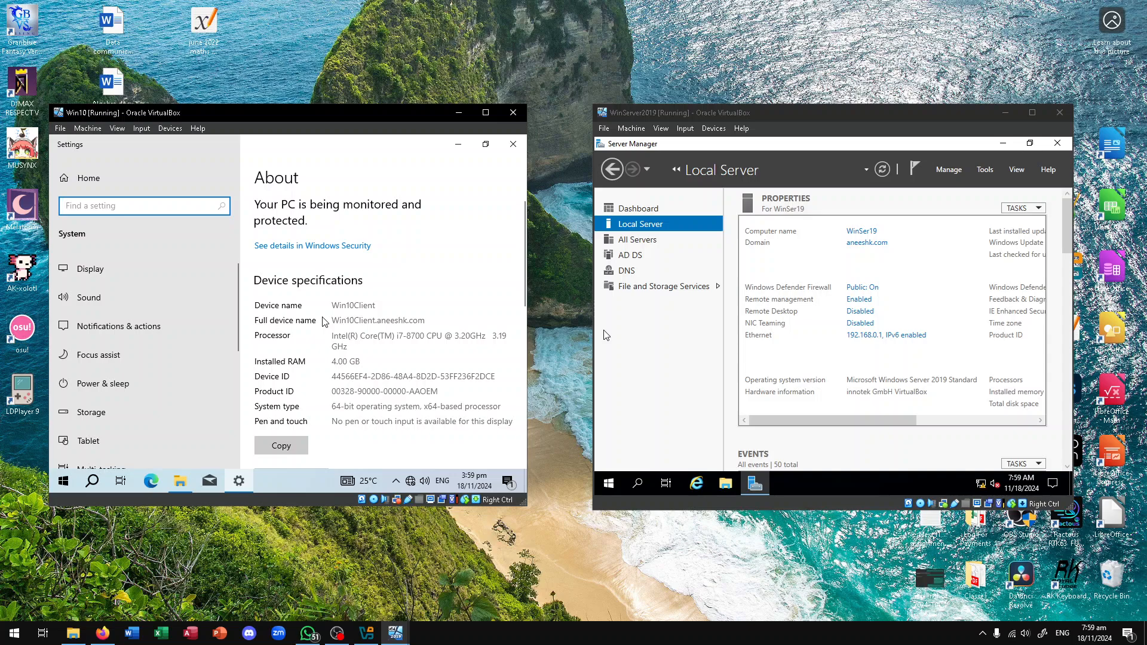
scroll(322, 328, down, 3)
scroll(323, 328, down, 5)
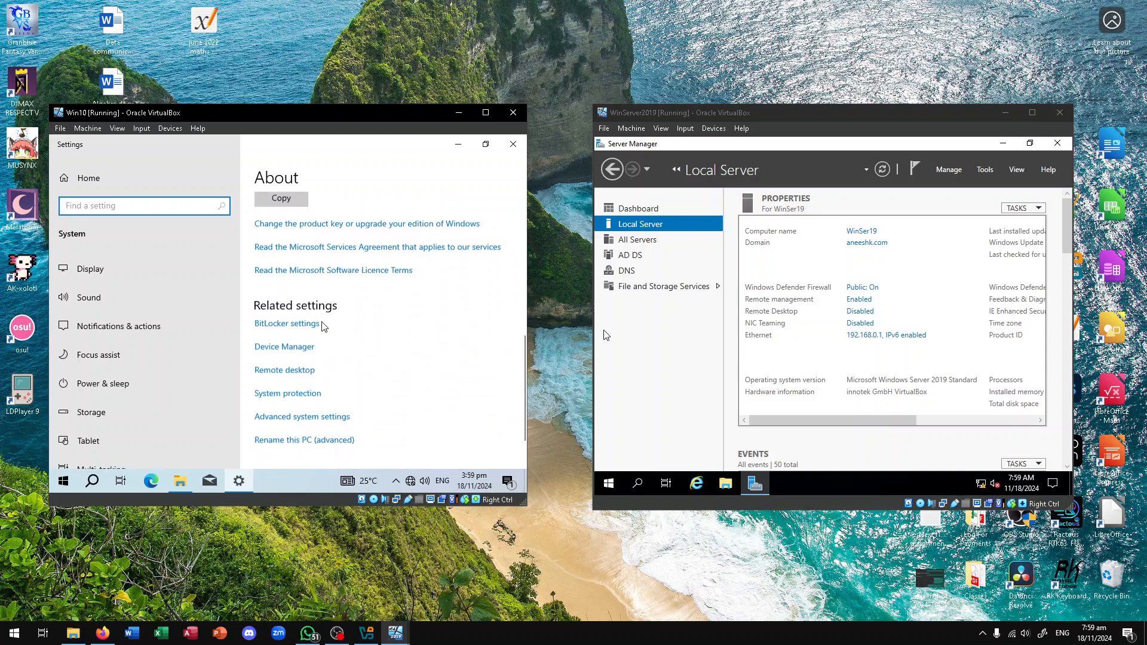
Open the computer name dialogs, then cancel and close them along with Settings
click(322, 425)
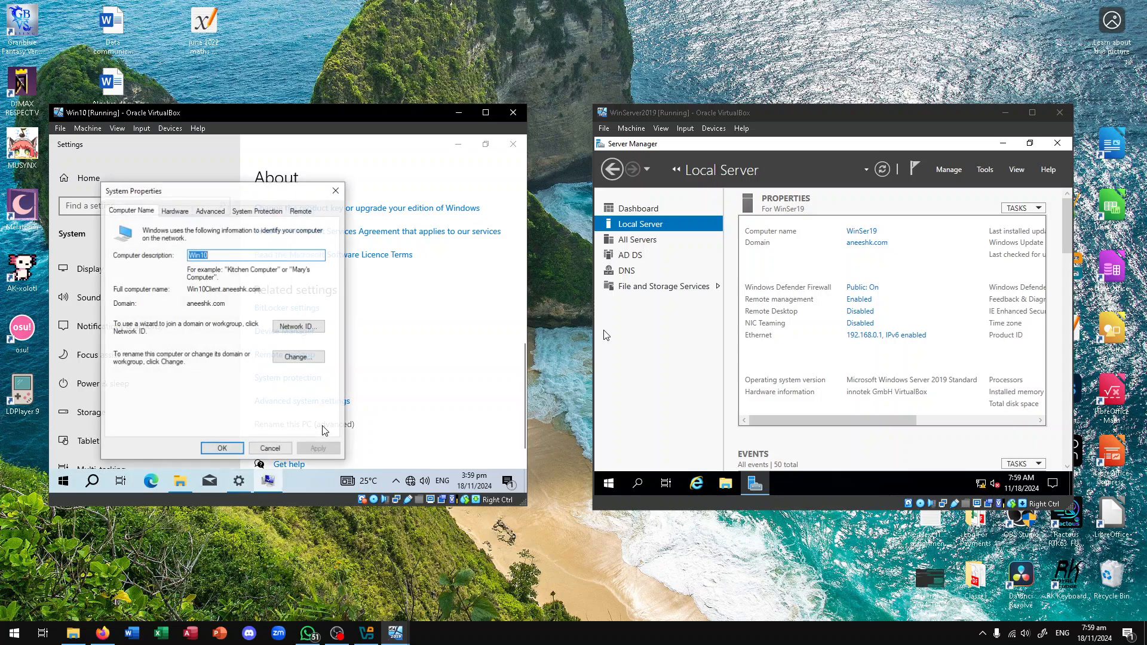
click(297, 357)
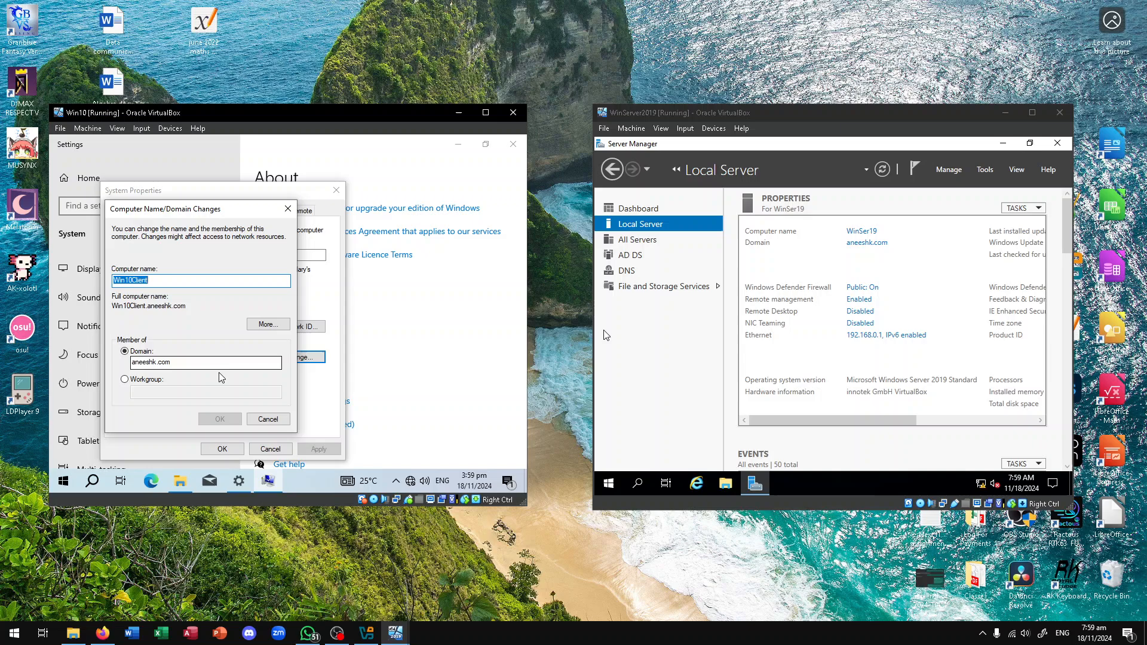
click(268, 419)
click(336, 190)
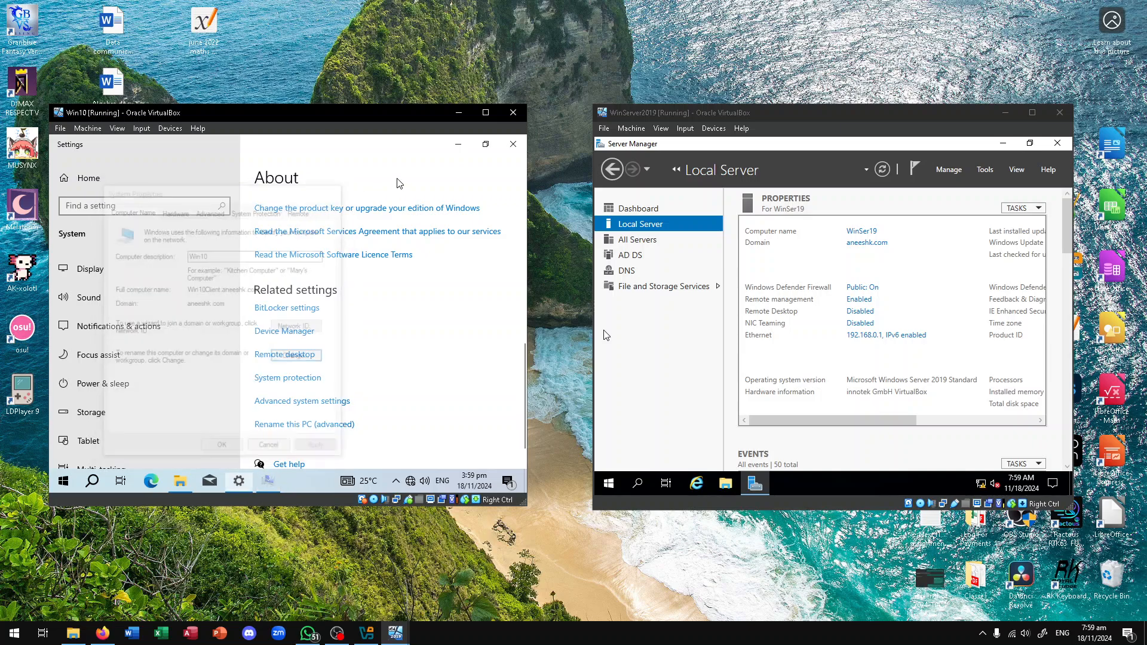
click(512, 147)
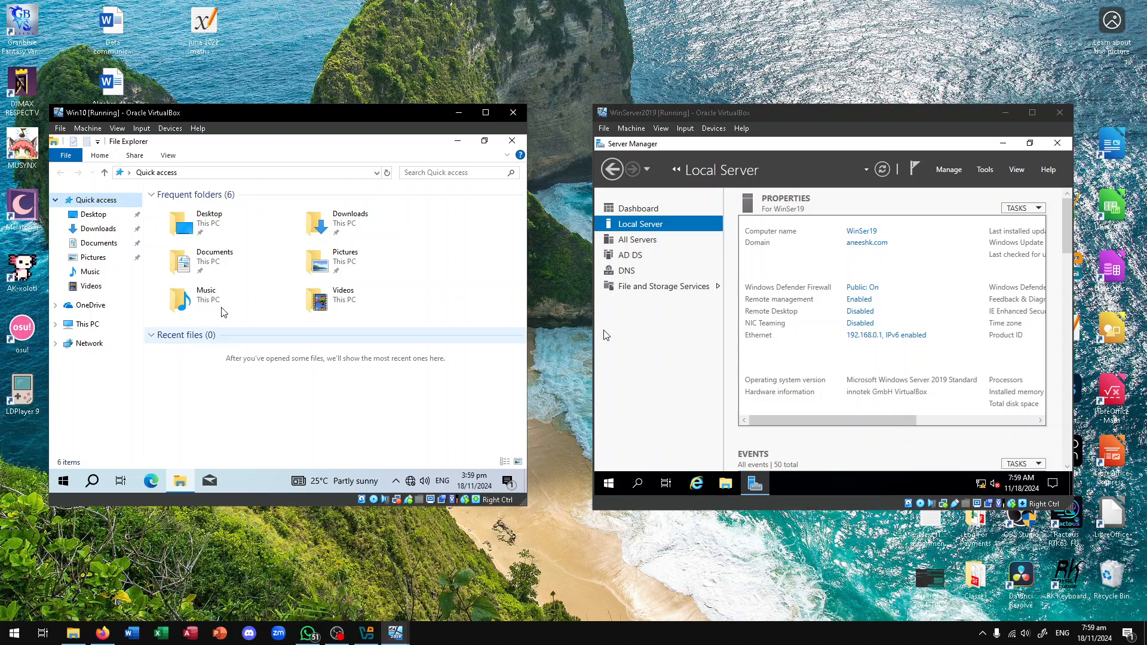
Open the Ethernet status through the Network and Sharing Centre and review its properties
right_click(414, 482)
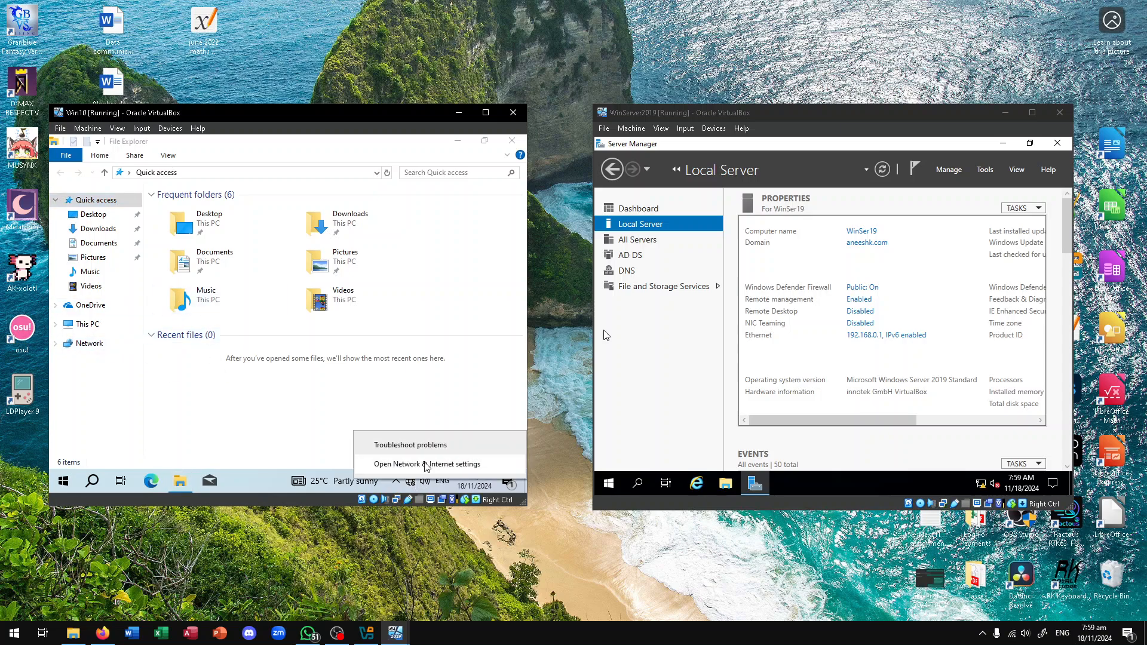
click(427, 463)
scroll(355, 382, down, 6)
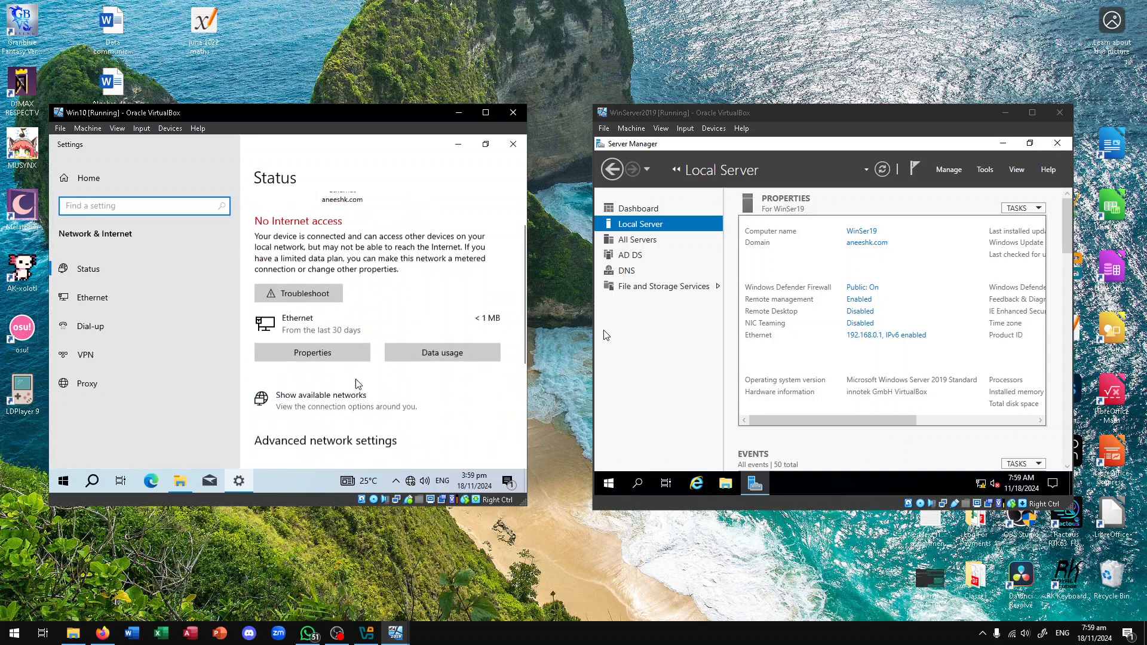
click(334, 397)
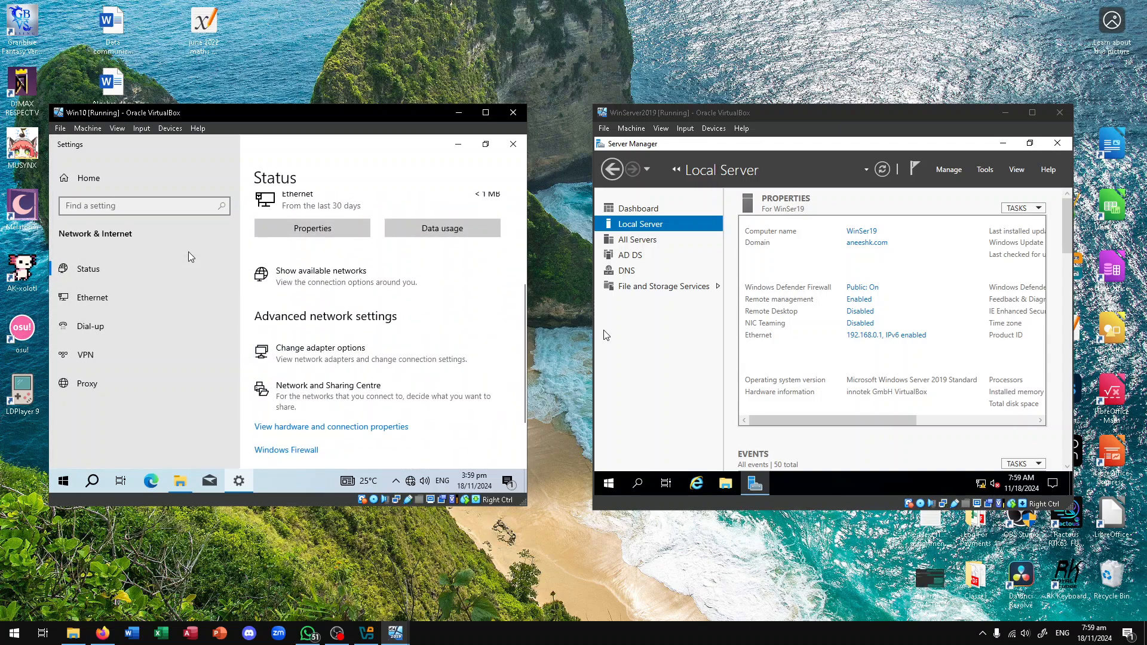
click(435, 229)
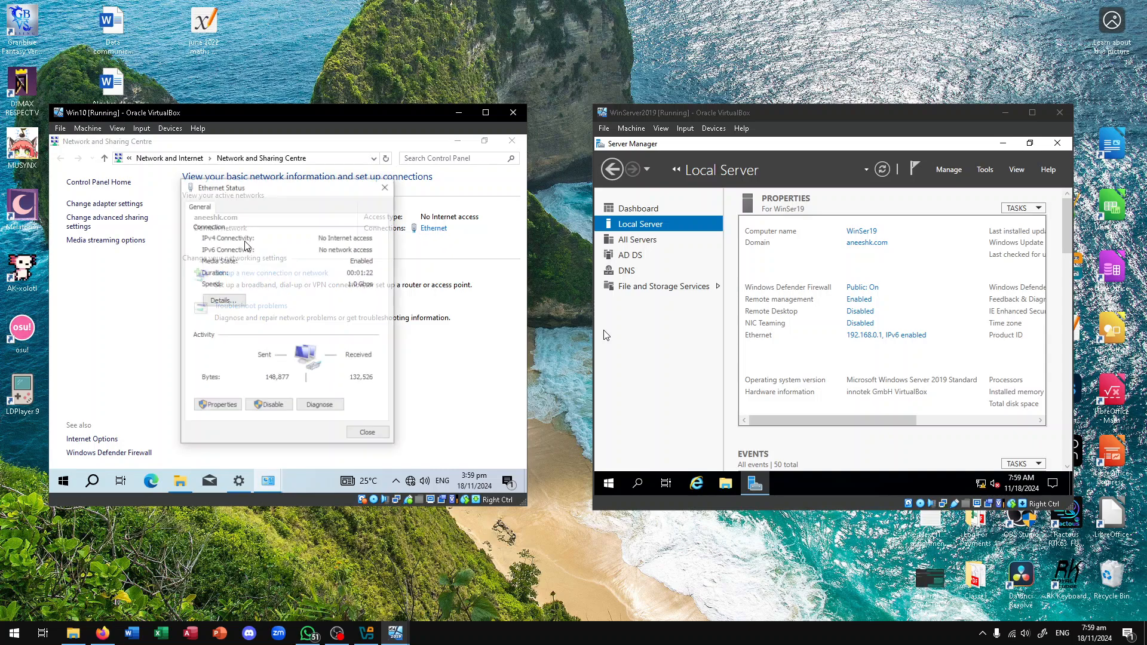
click(227, 408)
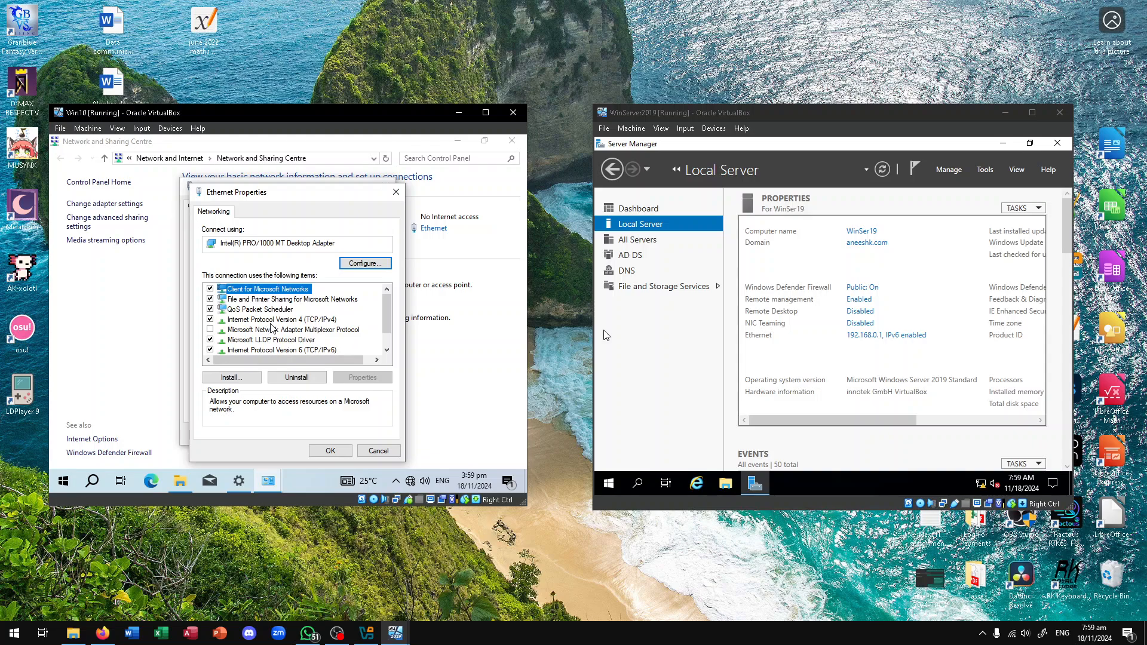
scroll(281, 334, down, 1)
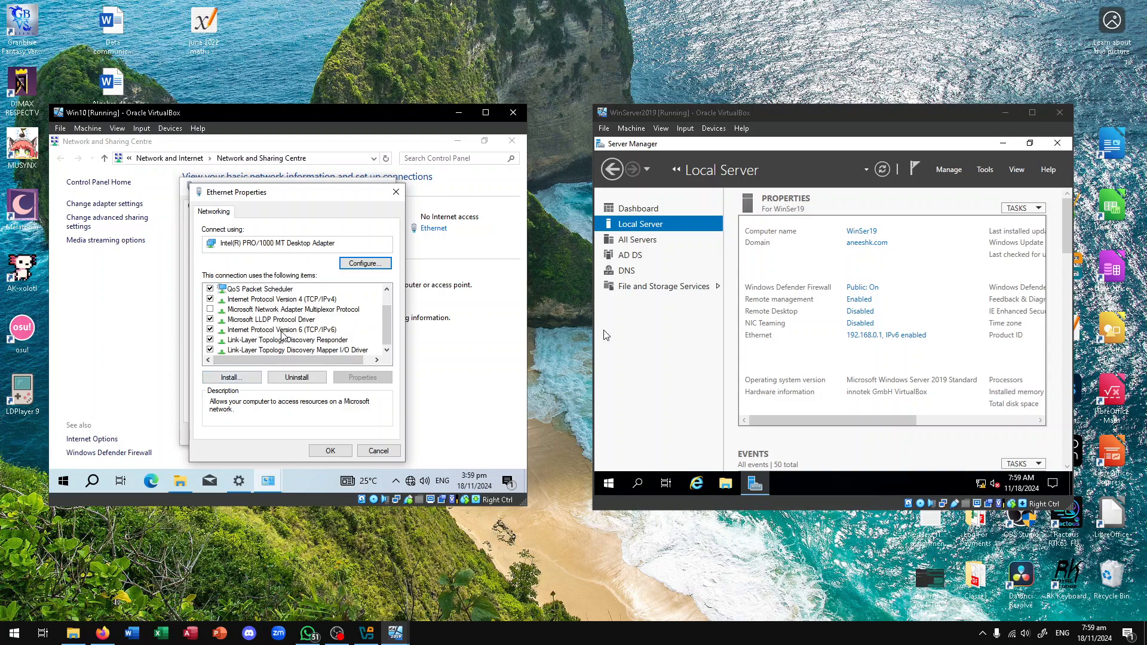
click(376, 451)
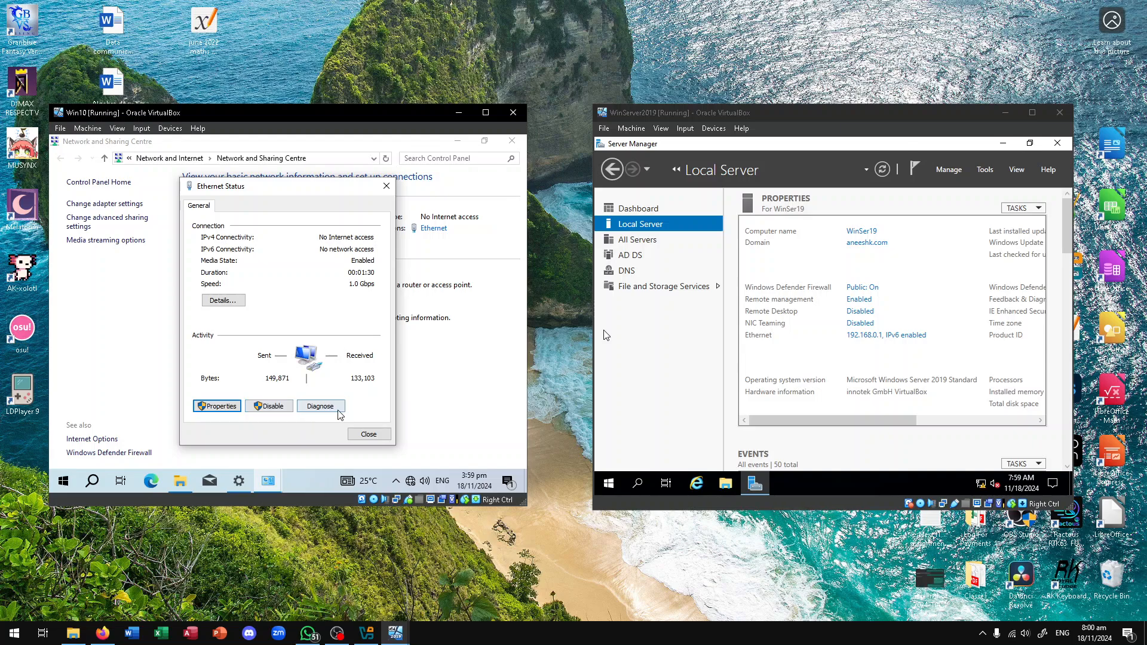
Inspect the Ethernet IPv4 address and default gateway details, then close the status window
click(222, 301)
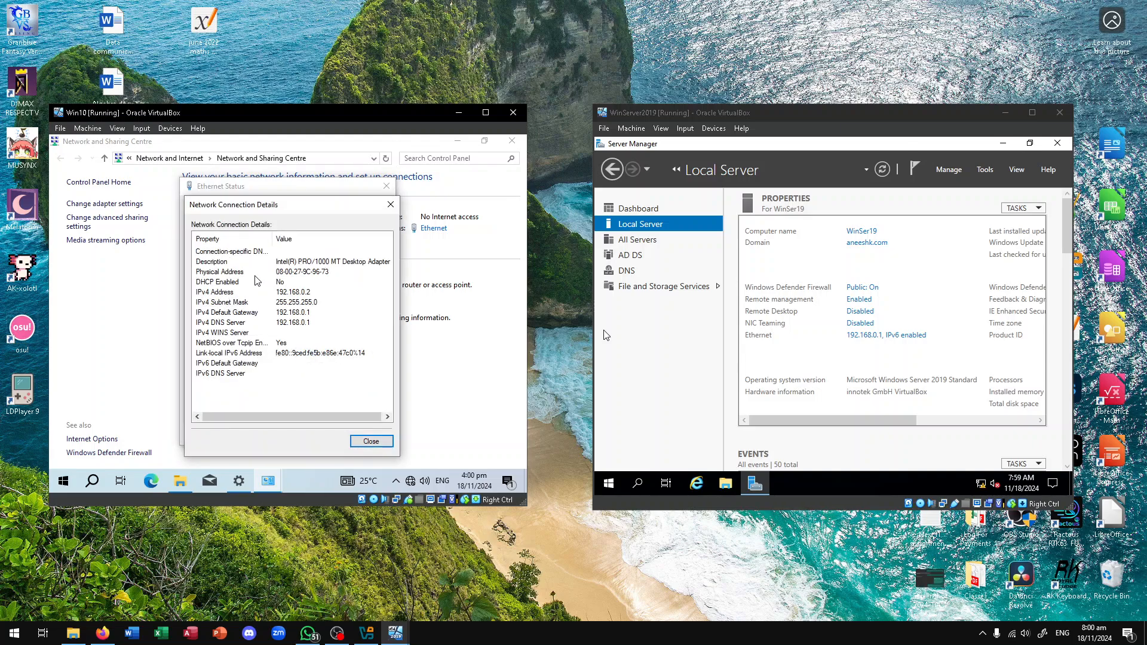
click(310, 312)
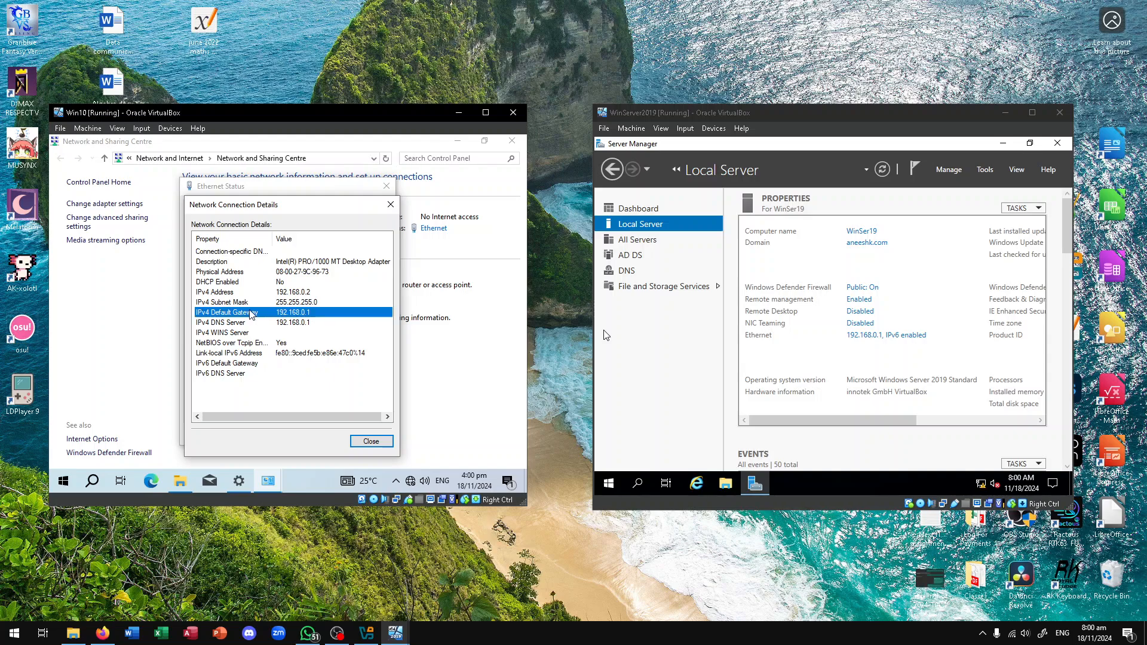
click(303, 293)
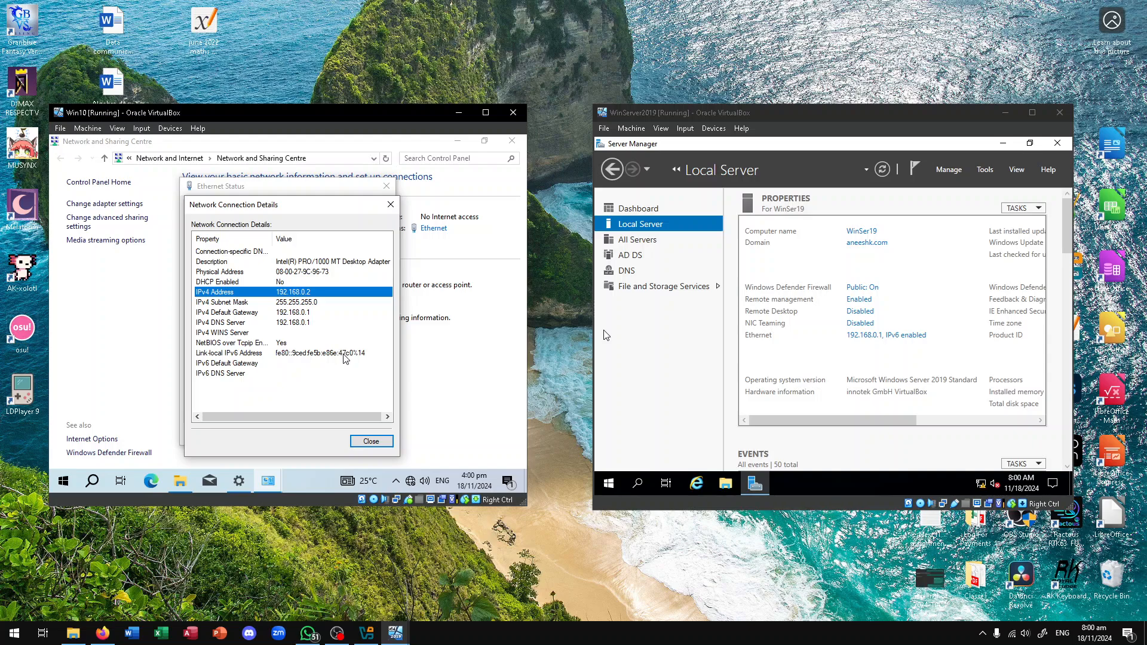
click(380, 446)
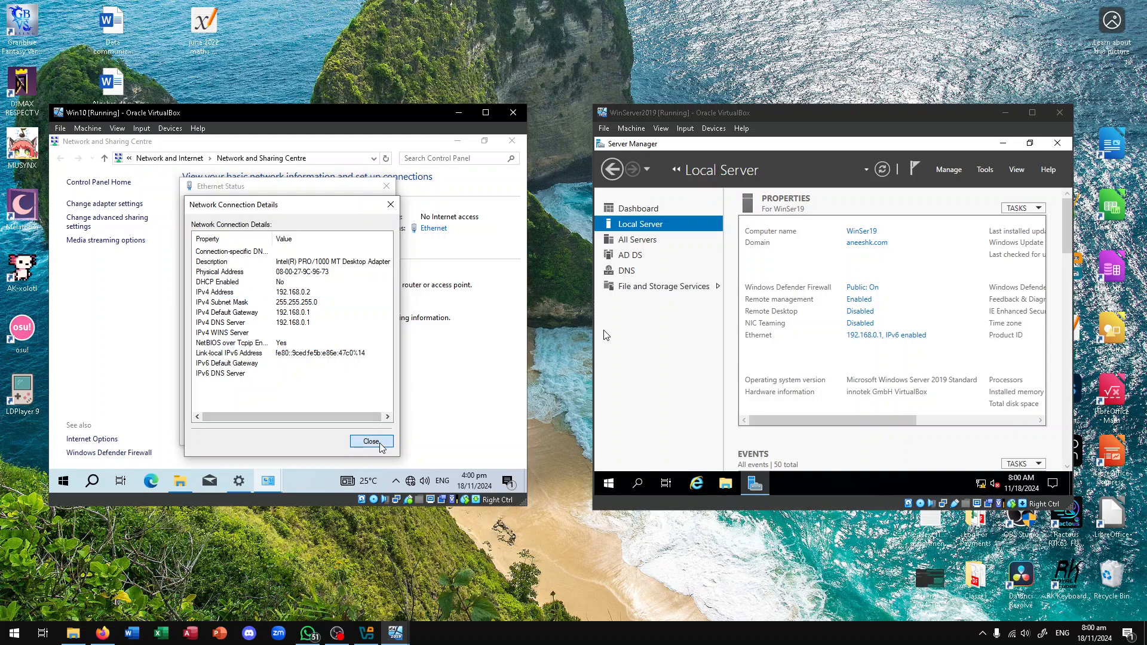
click(387, 186)
click(116, 204)
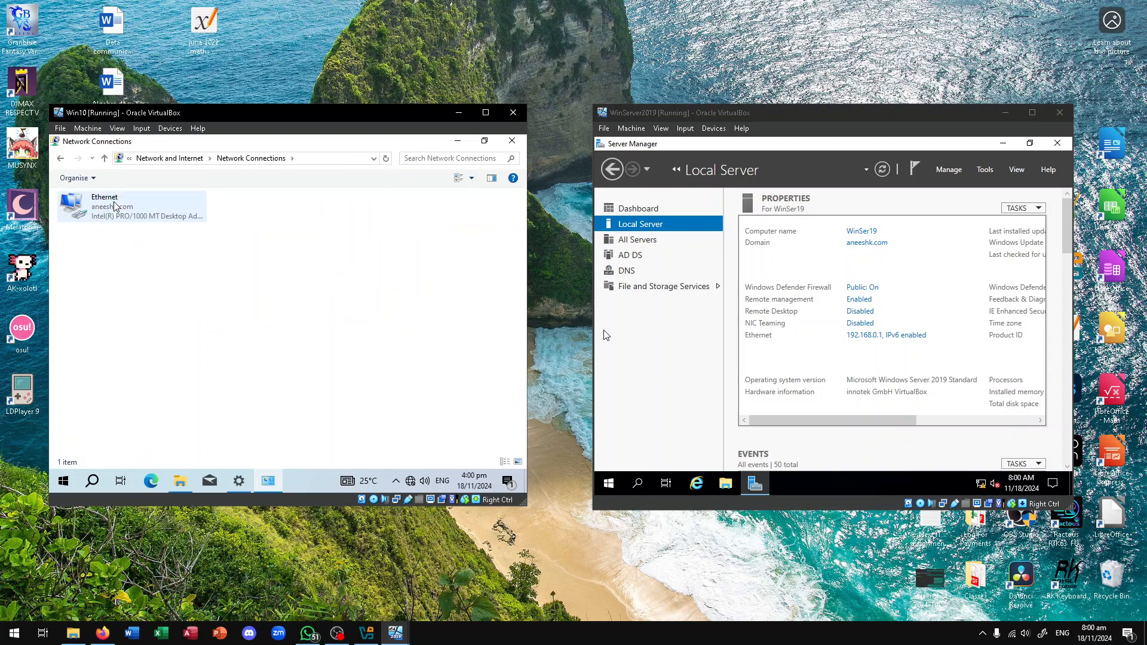
click(115, 206)
right_click(178, 208)
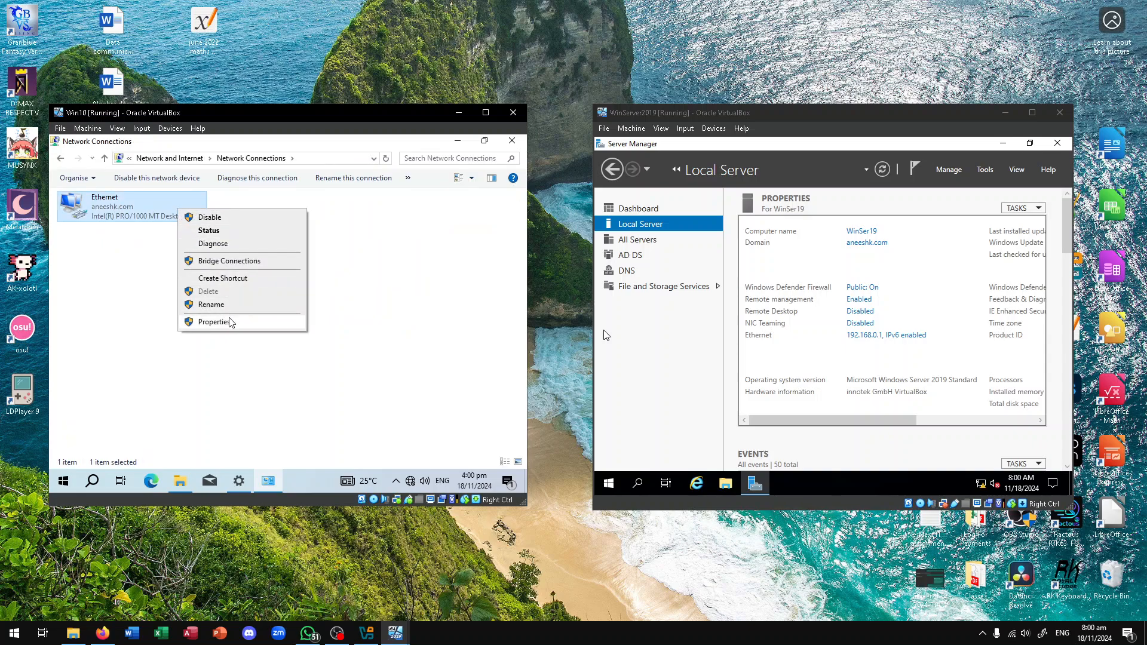
click(213, 322)
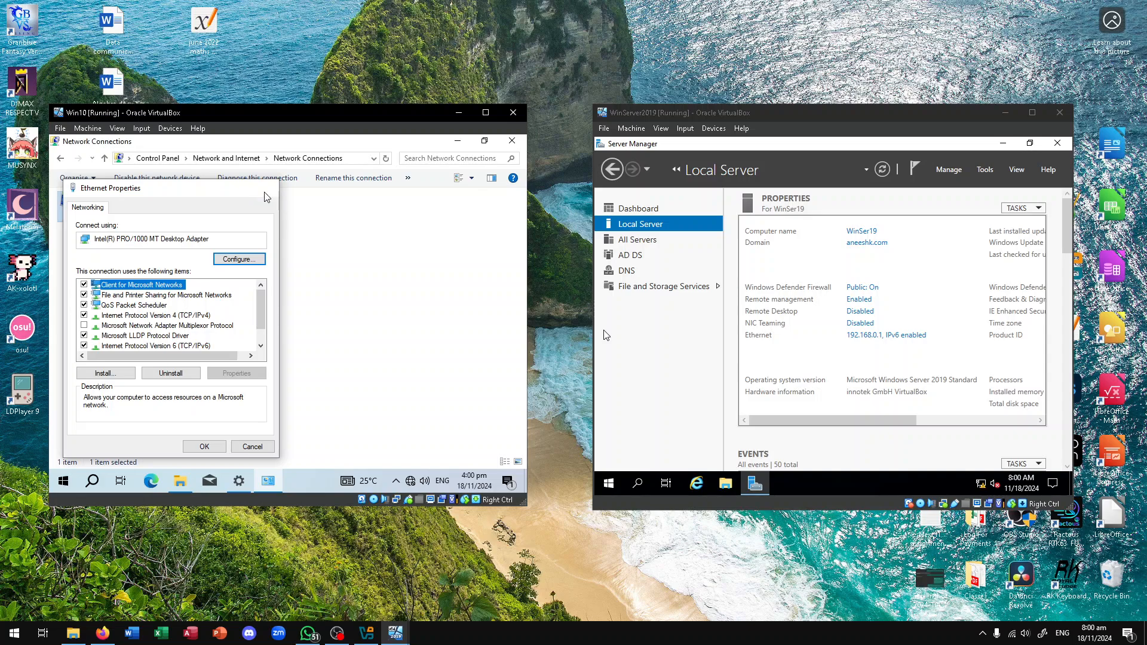
click(267, 189)
click(261, 298)
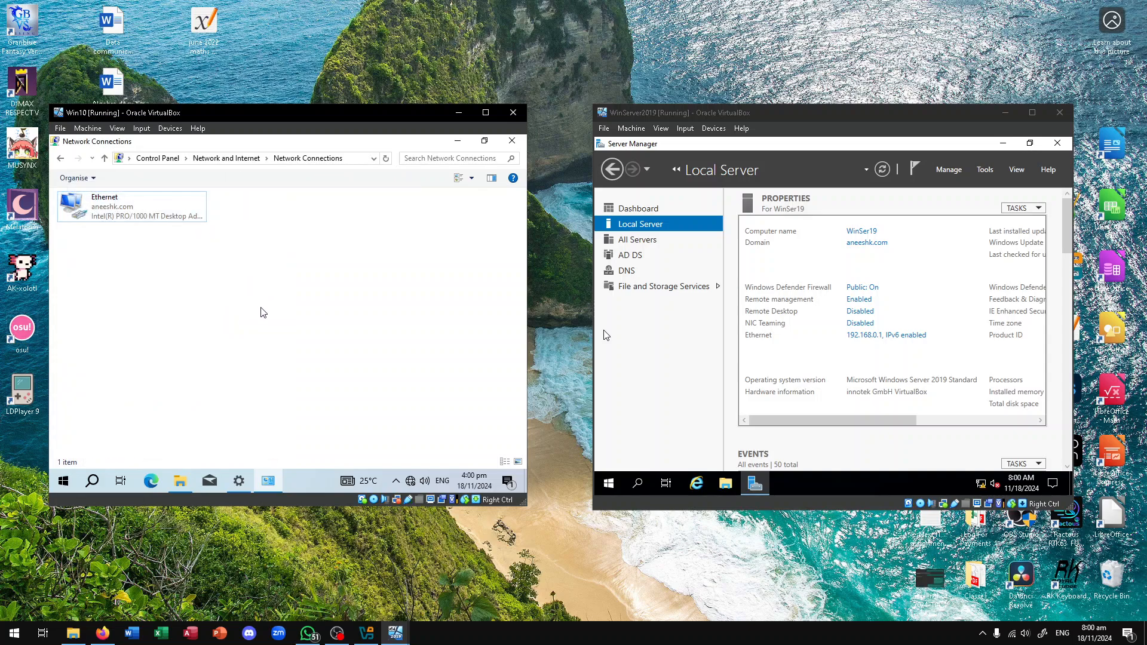
ctrl+scroll(263, 313, up, 4)
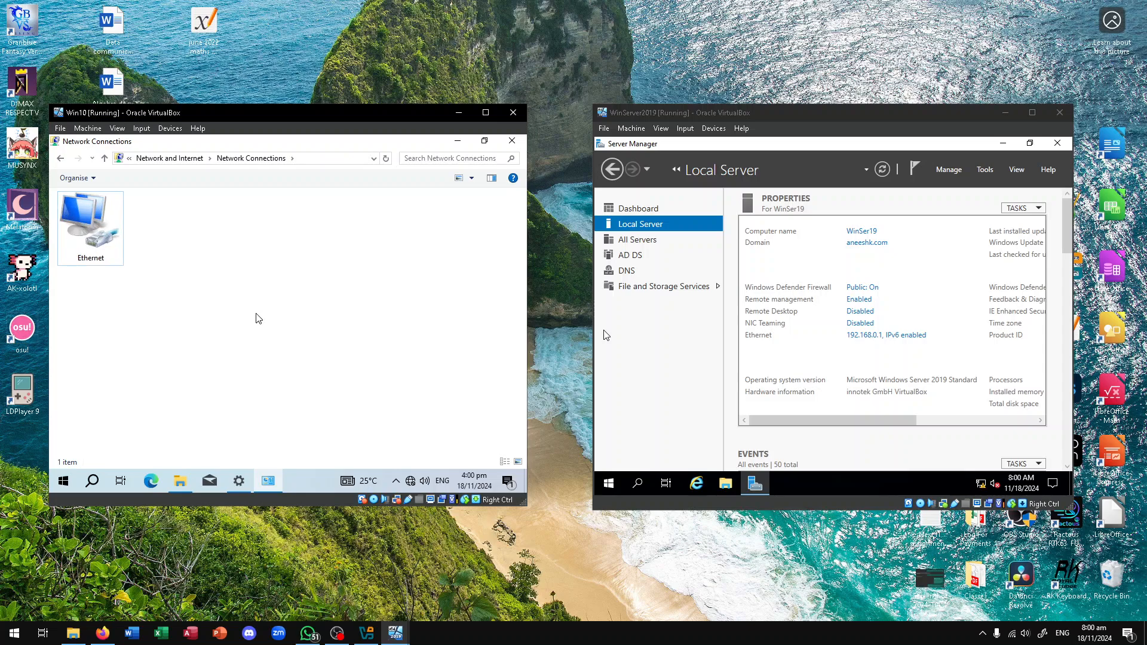
ctrl+scroll(258, 318, up, 2)
ctrl+scroll(251, 334, down, 3)
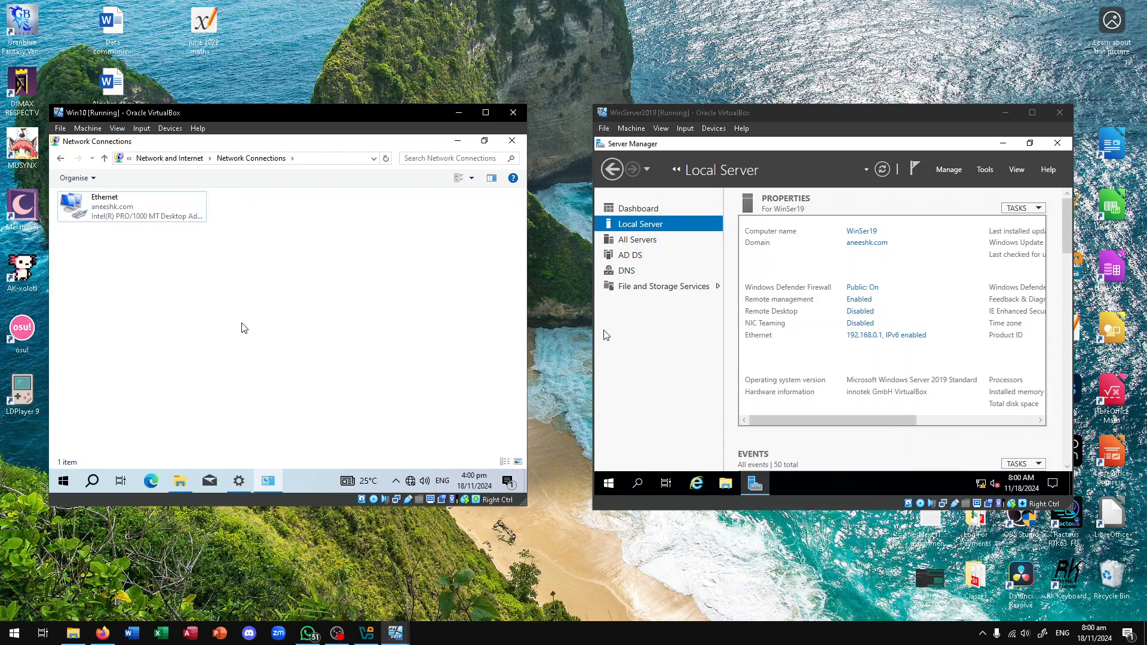
click(131, 216)
drag(854, 416, 788, 412)
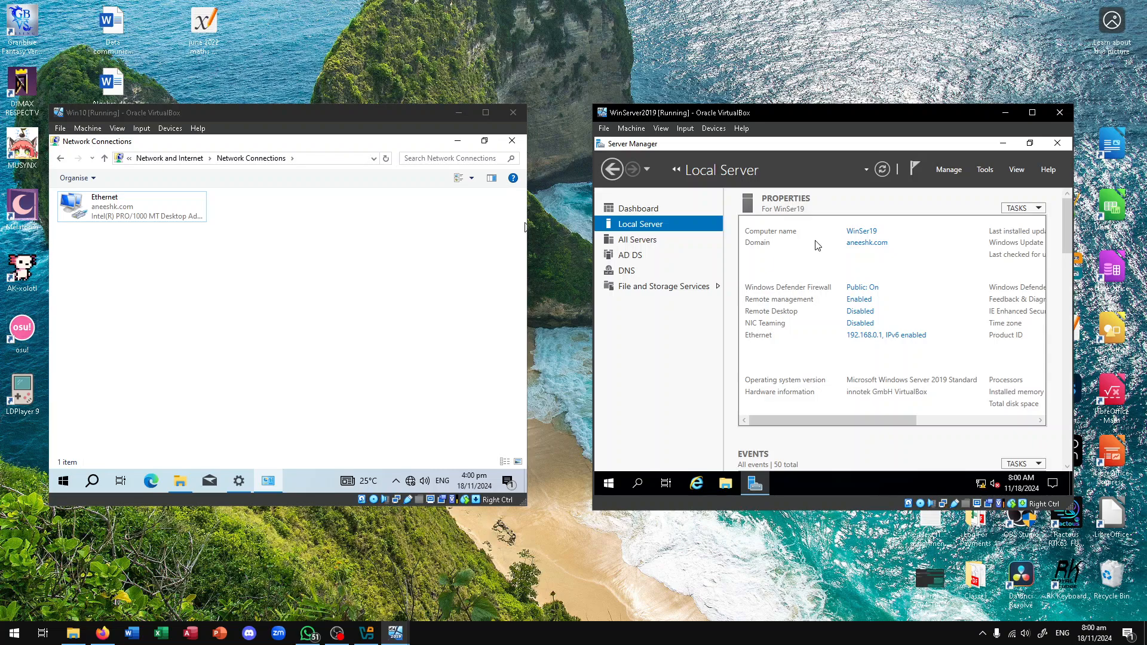
Return from the host's Firefox and close the Win10 Network Connections window
key(alt+Tab)
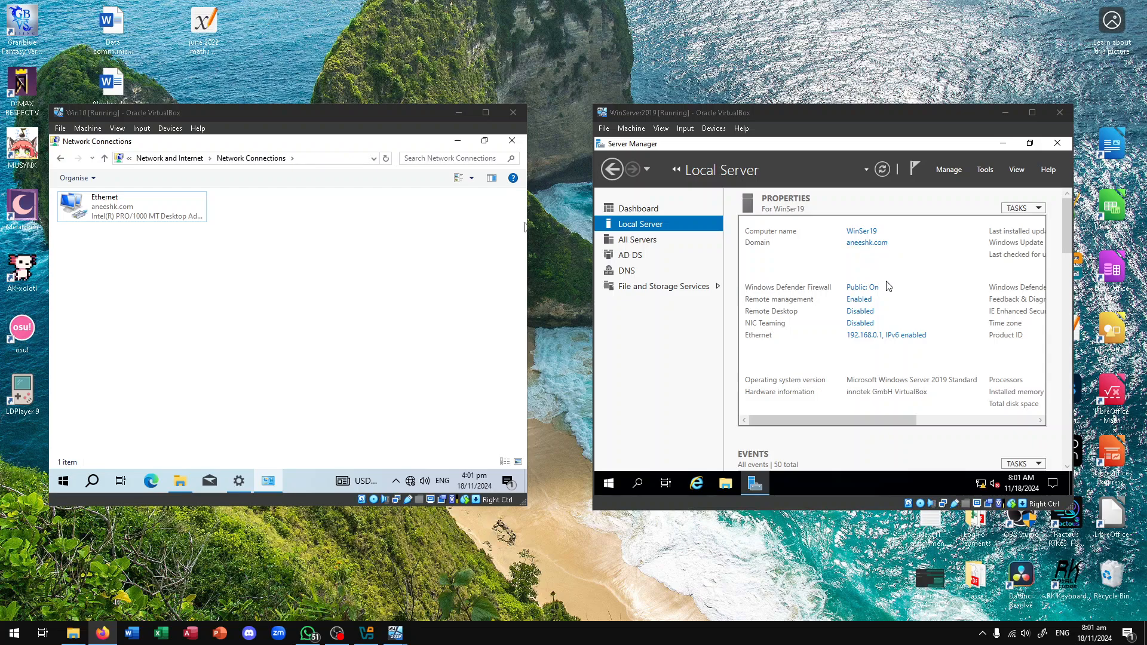
click(511, 142)
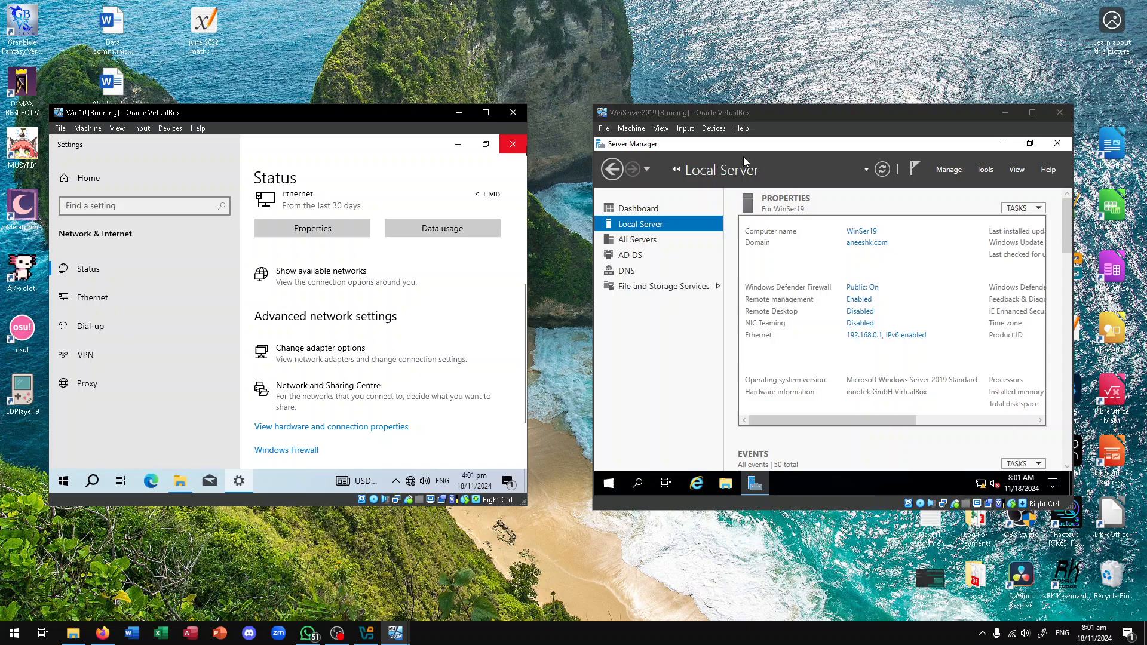
Close Server Manager on the server, then Win10's Settings and File Explorer windows
click(1058, 144)
click(513, 144)
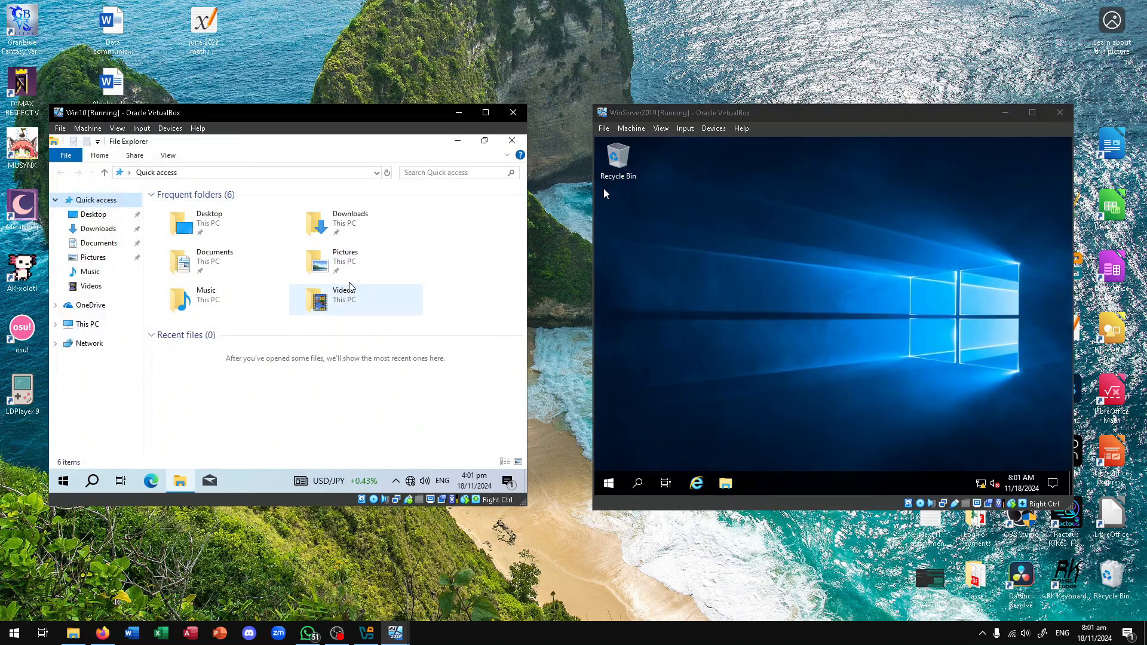
click(512, 142)
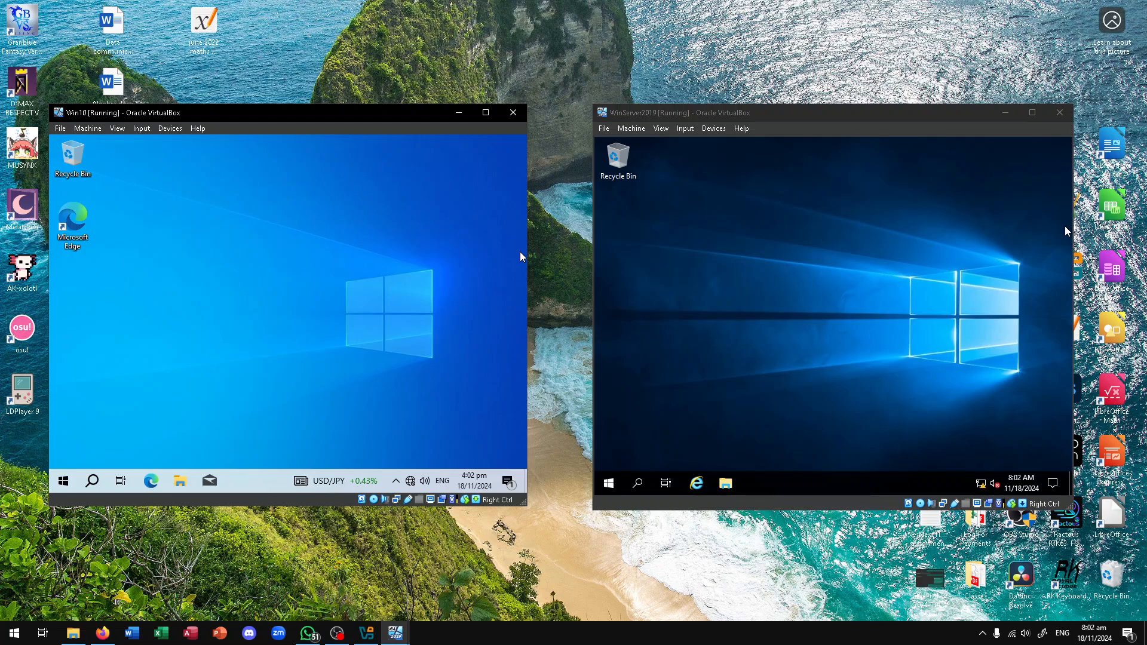
key(alt+Tab)
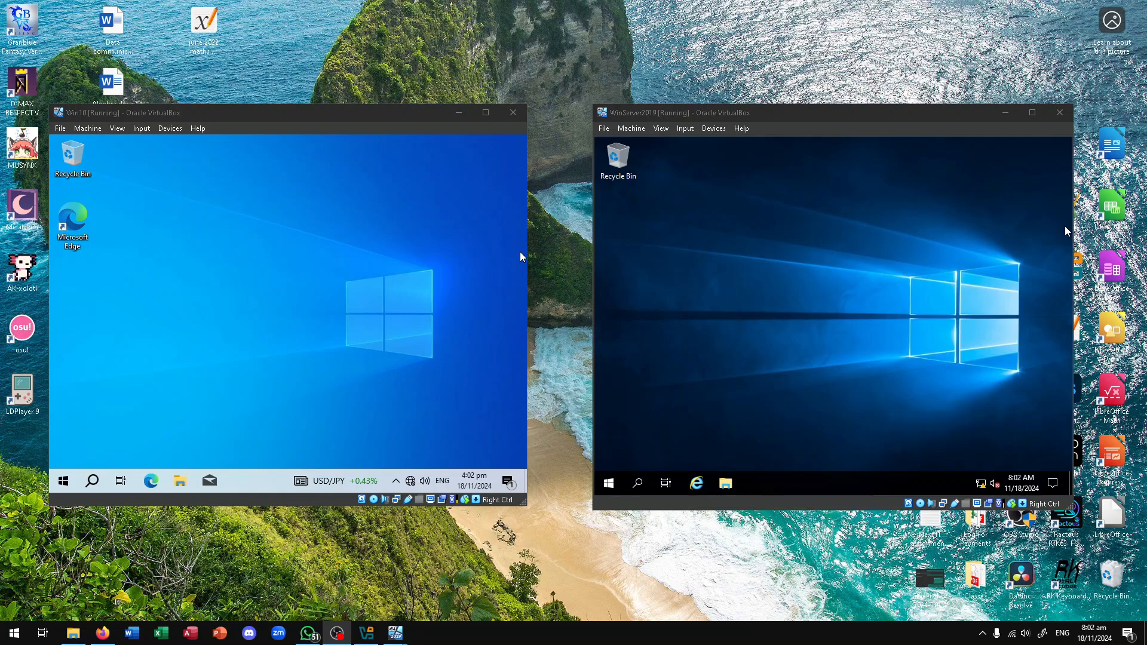